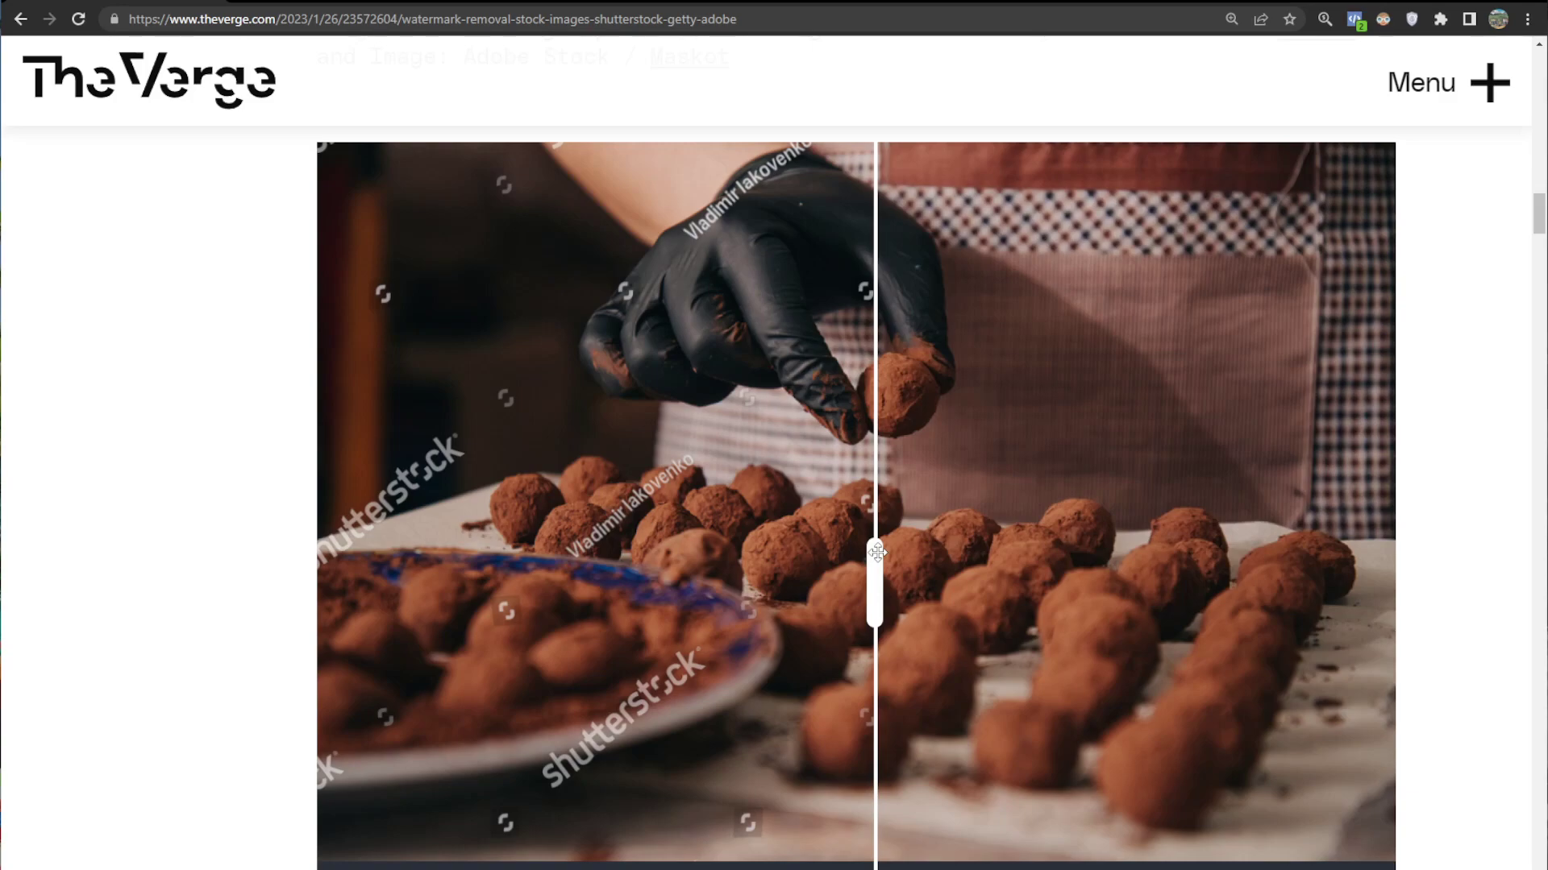
- Sweep the slider across the first truffle photo to compare its watermarked and cleaned halves
mouse_move(852, 553)
mouse_down()
mouse_move(411, 564)
mouse_move(1396, 570)
mouse_move(401, 541)
mouse_move(1411, 572)
mouse_move(349, 539)
mouse_move(829, 535)
mouse_up()
drag(1029, 532, 358, 527)
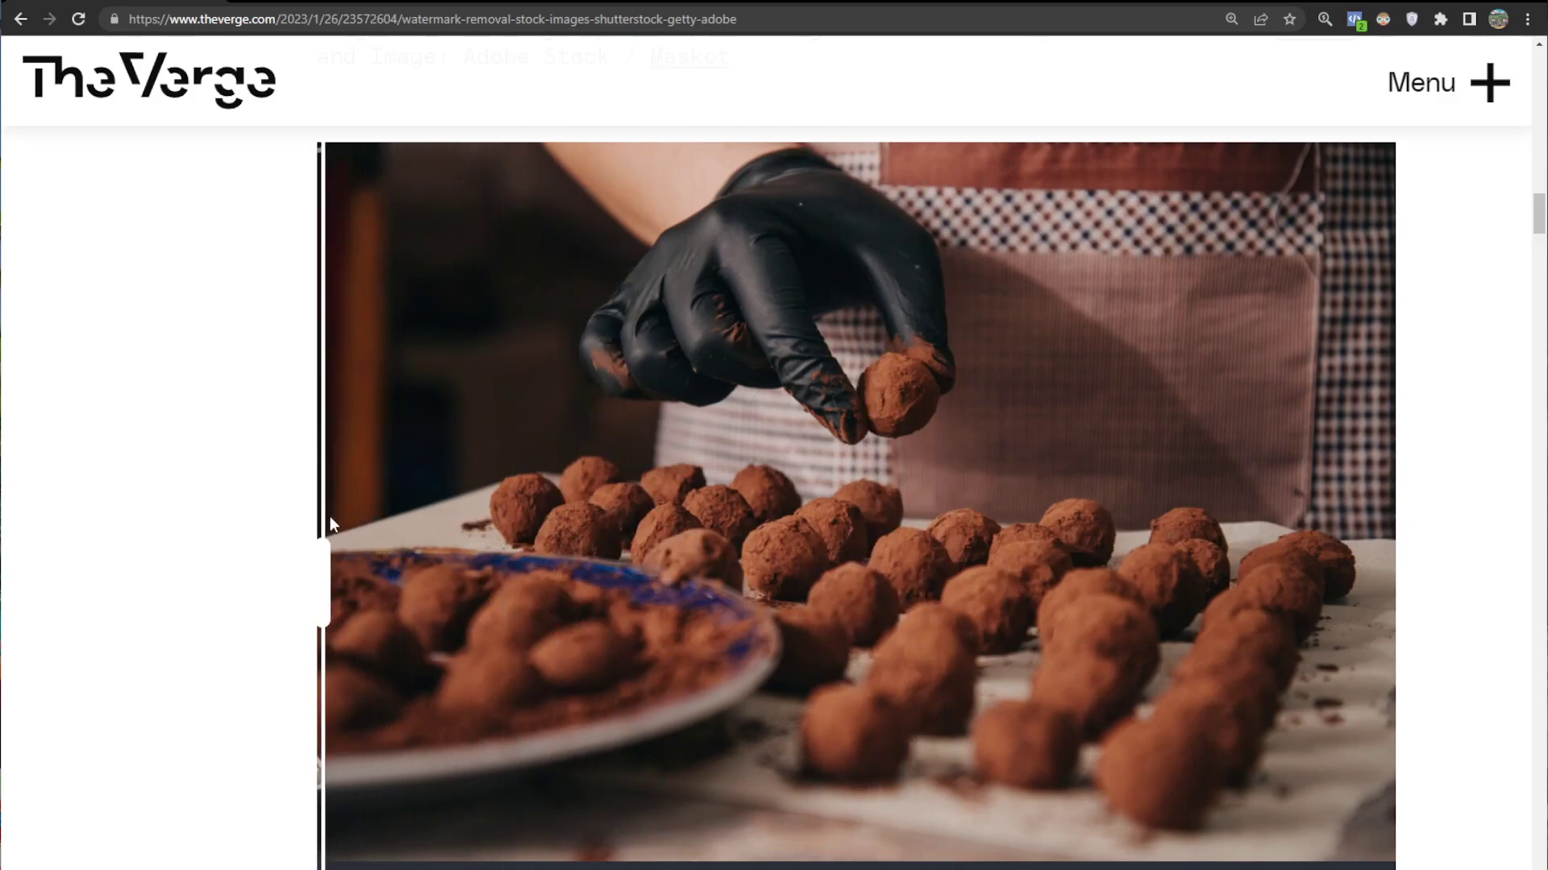
drag(530, 528, 870, 510)
- Scroll down and reveal the watermark-free version of the large-watermark truffle photo
scroll(806, 509, down, 2)
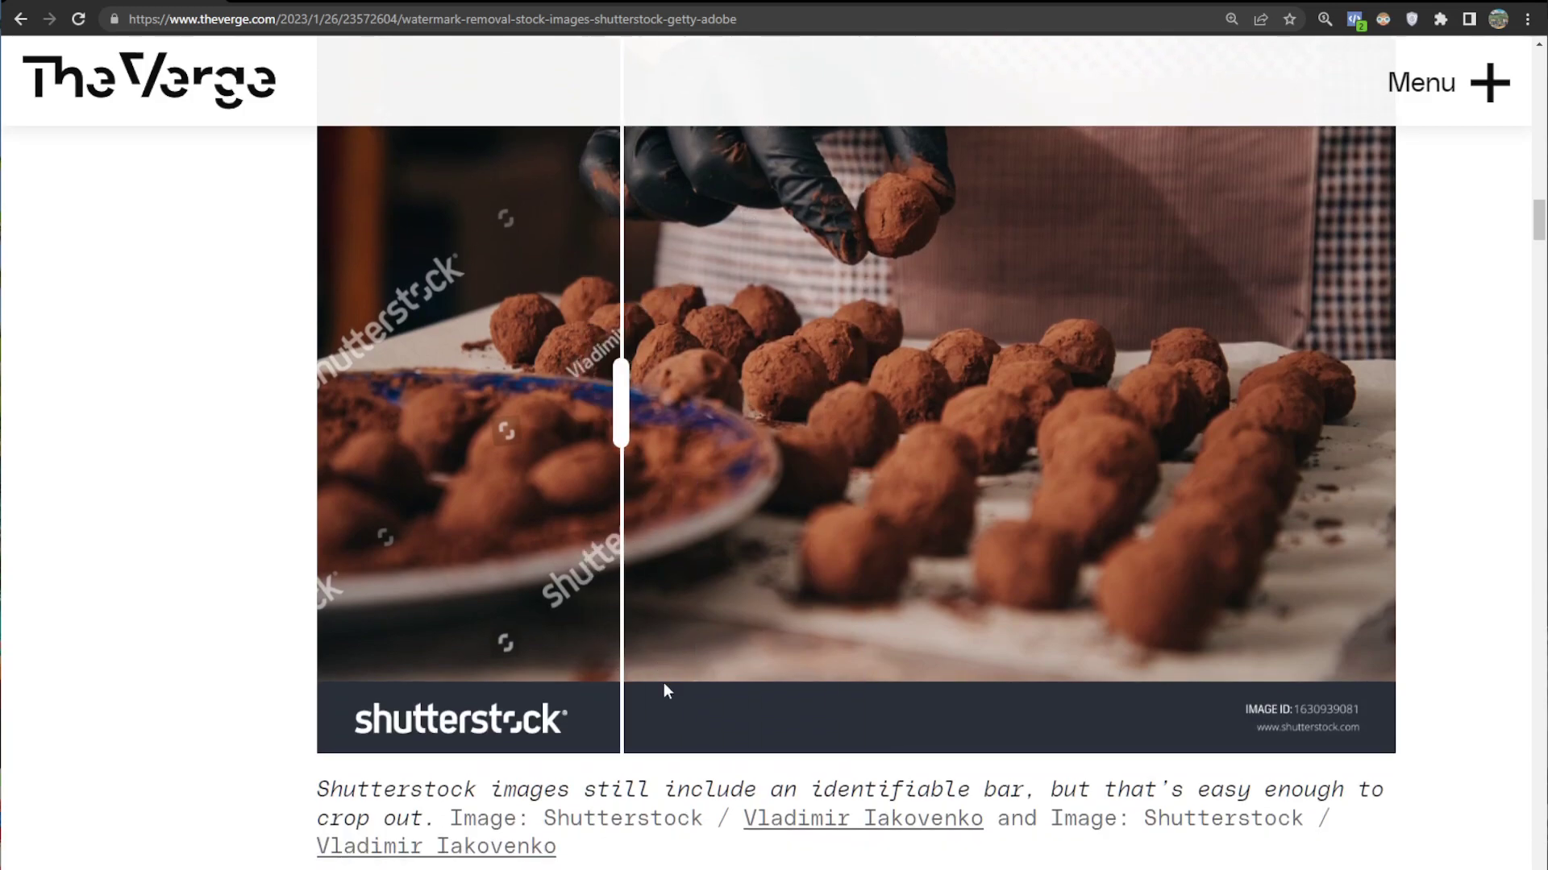
drag(711, 692, 1061, 639)
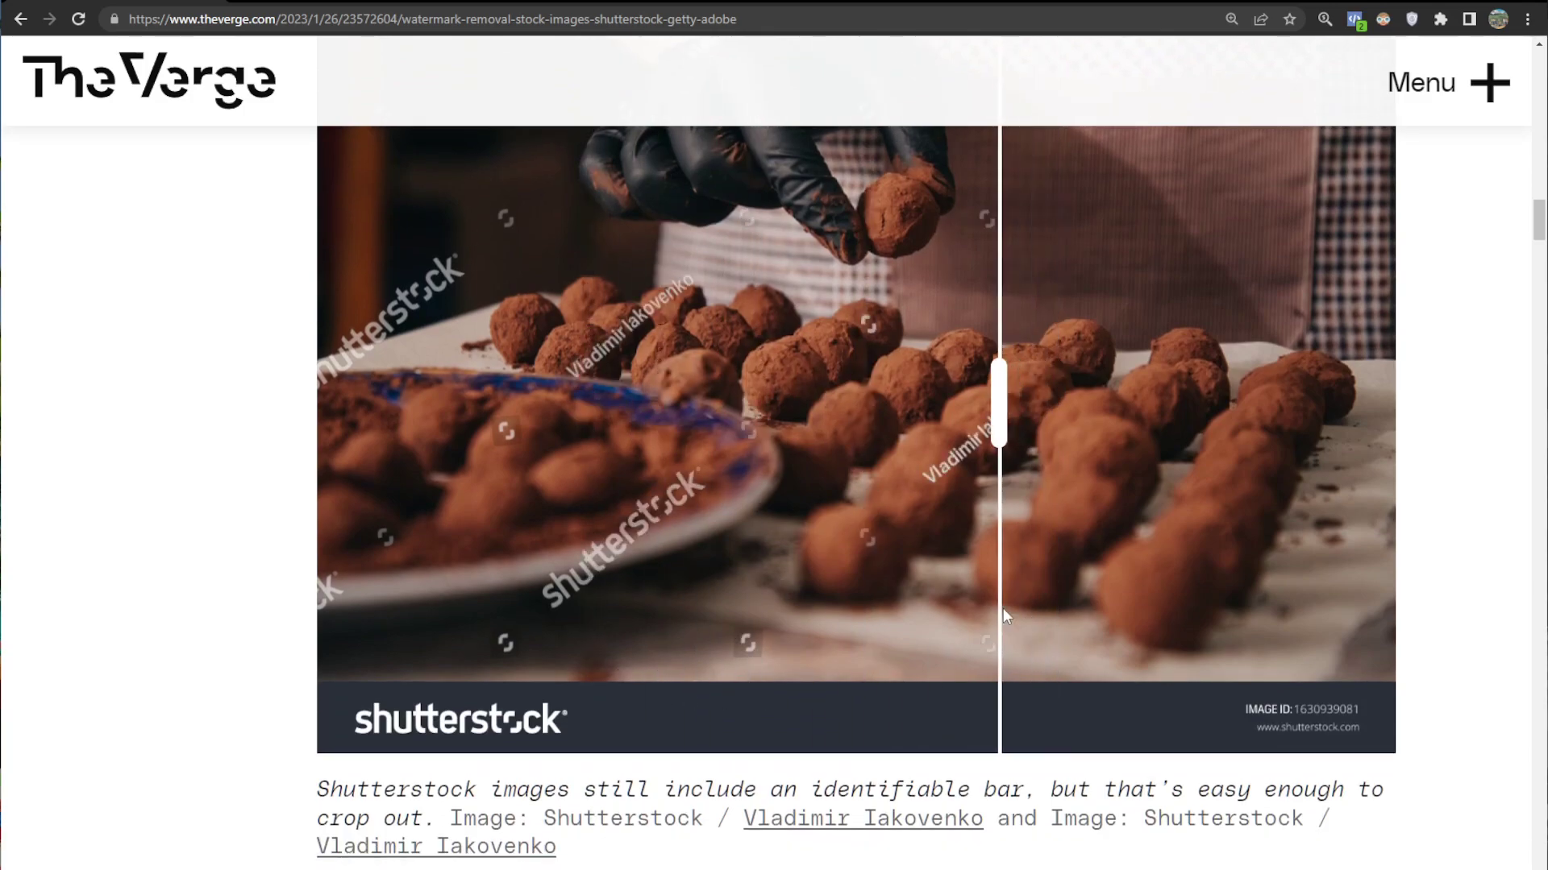
scroll(1003, 608, down, 6)
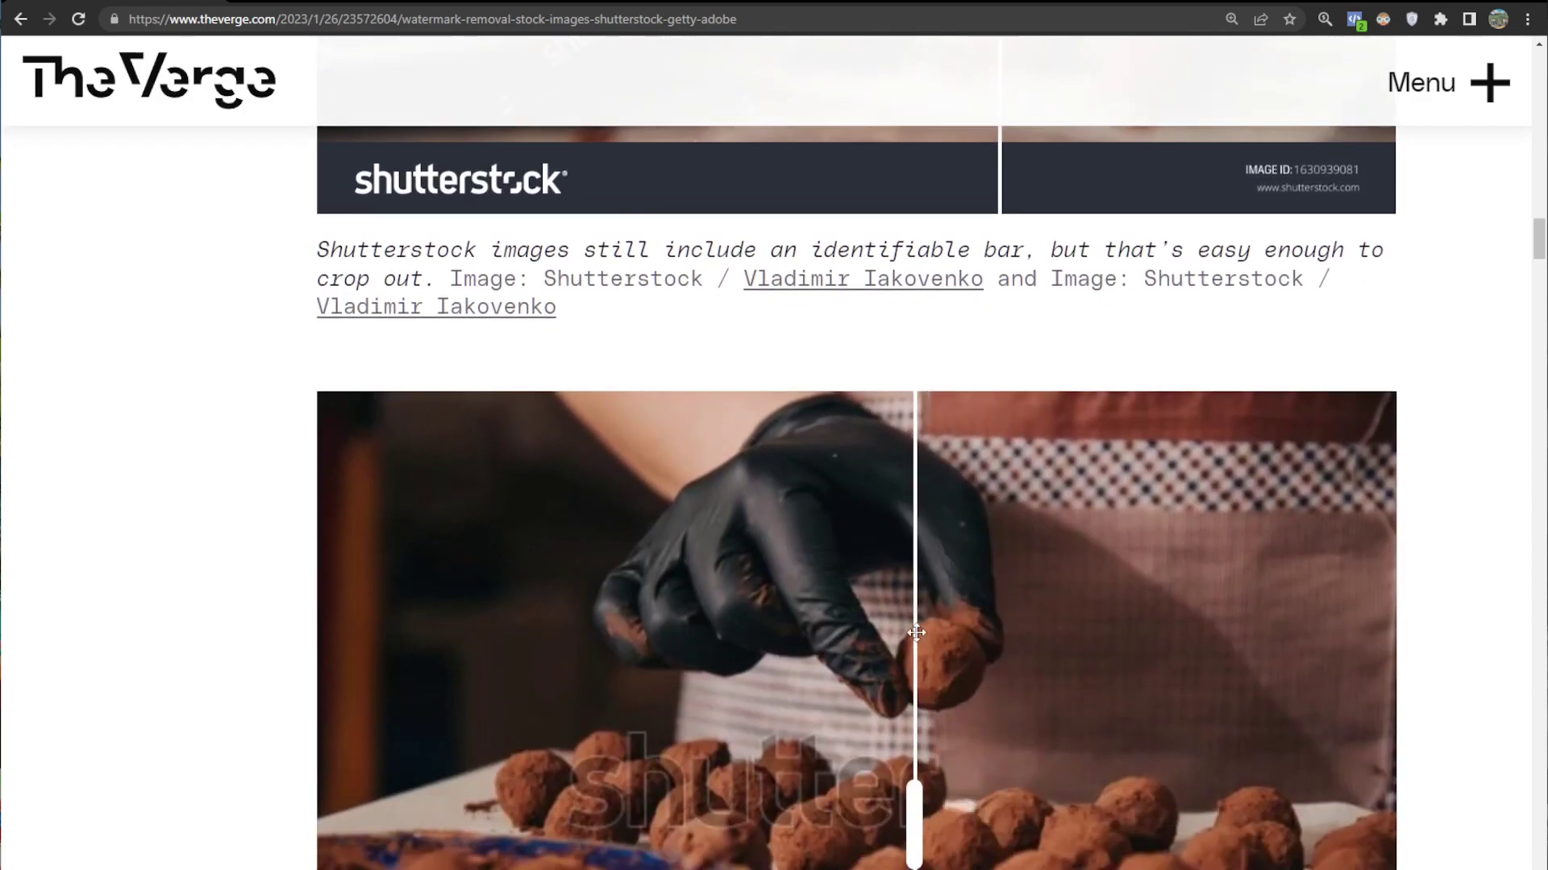
drag(914, 635, 1419, 644)
scroll(1346, 641, down, 4)
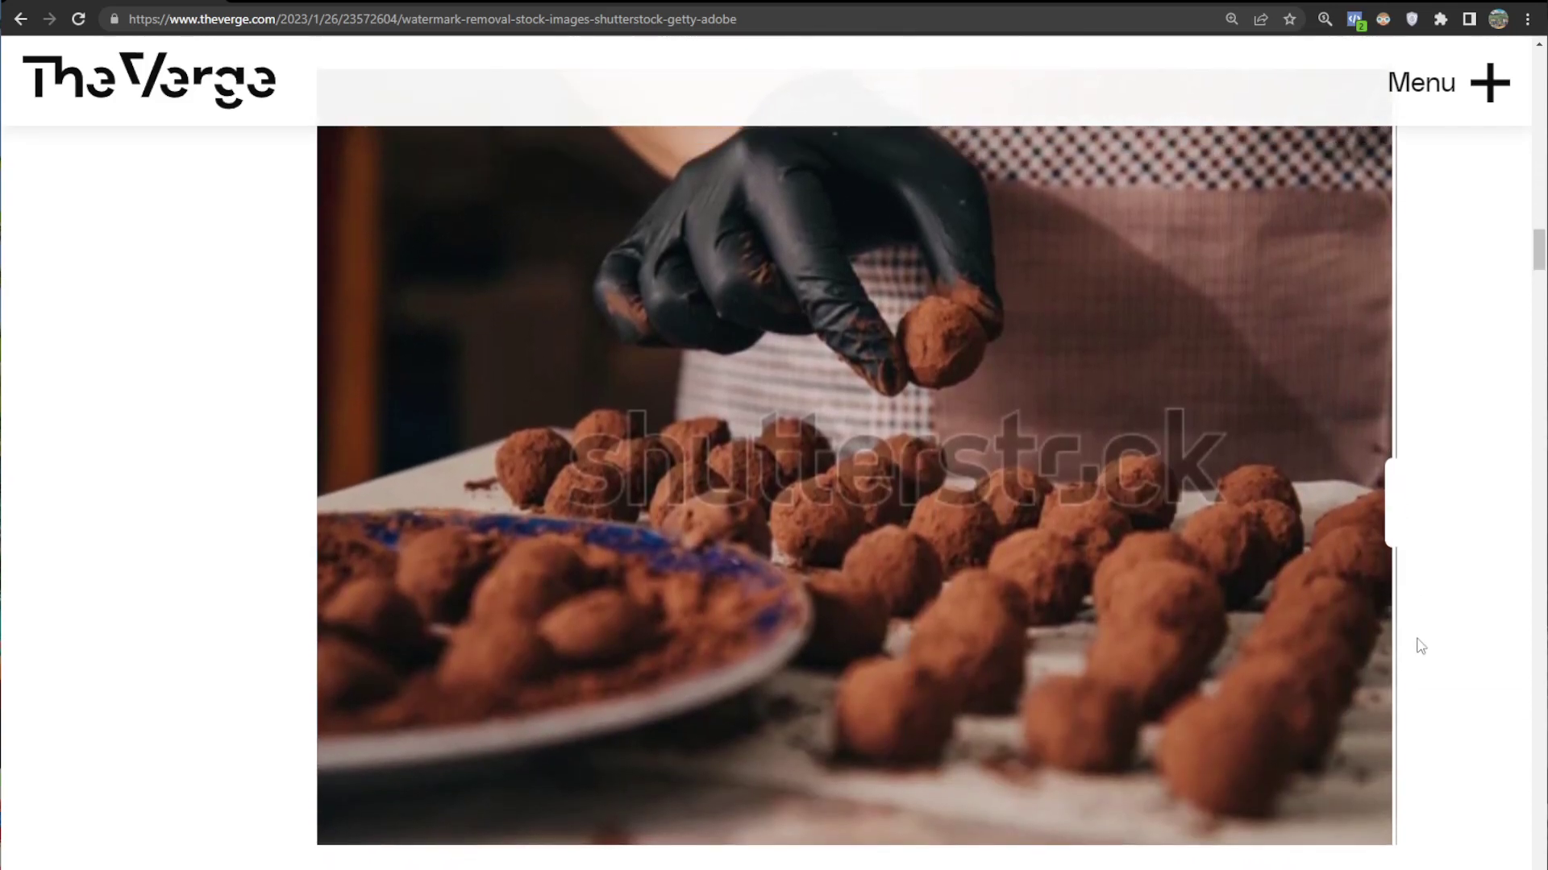
scroll(1420, 645, up, 1)
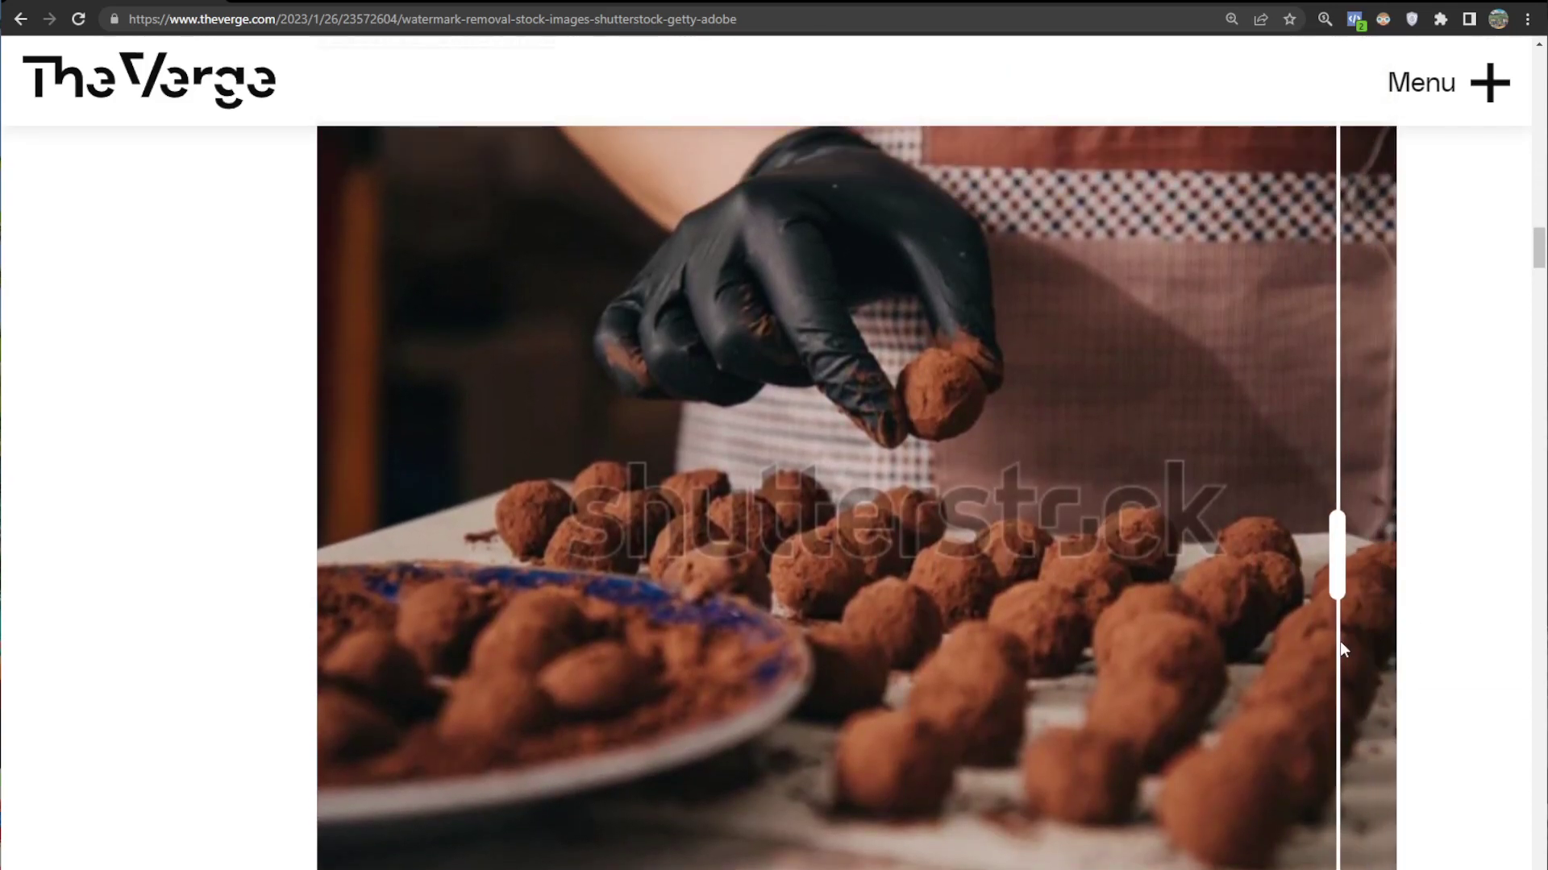
drag(1378, 645, 385, 592)
- Reset the truffle slider, then sweep the Getty polka-dot shirt photo to inspect its watermark area
drag(562, 596, 1227, 564)
scroll(918, 613, down, 5)
scroll(923, 619, down, 7)
drag(1377, 550, 934, 562)
scroll(969, 556, up, 2)
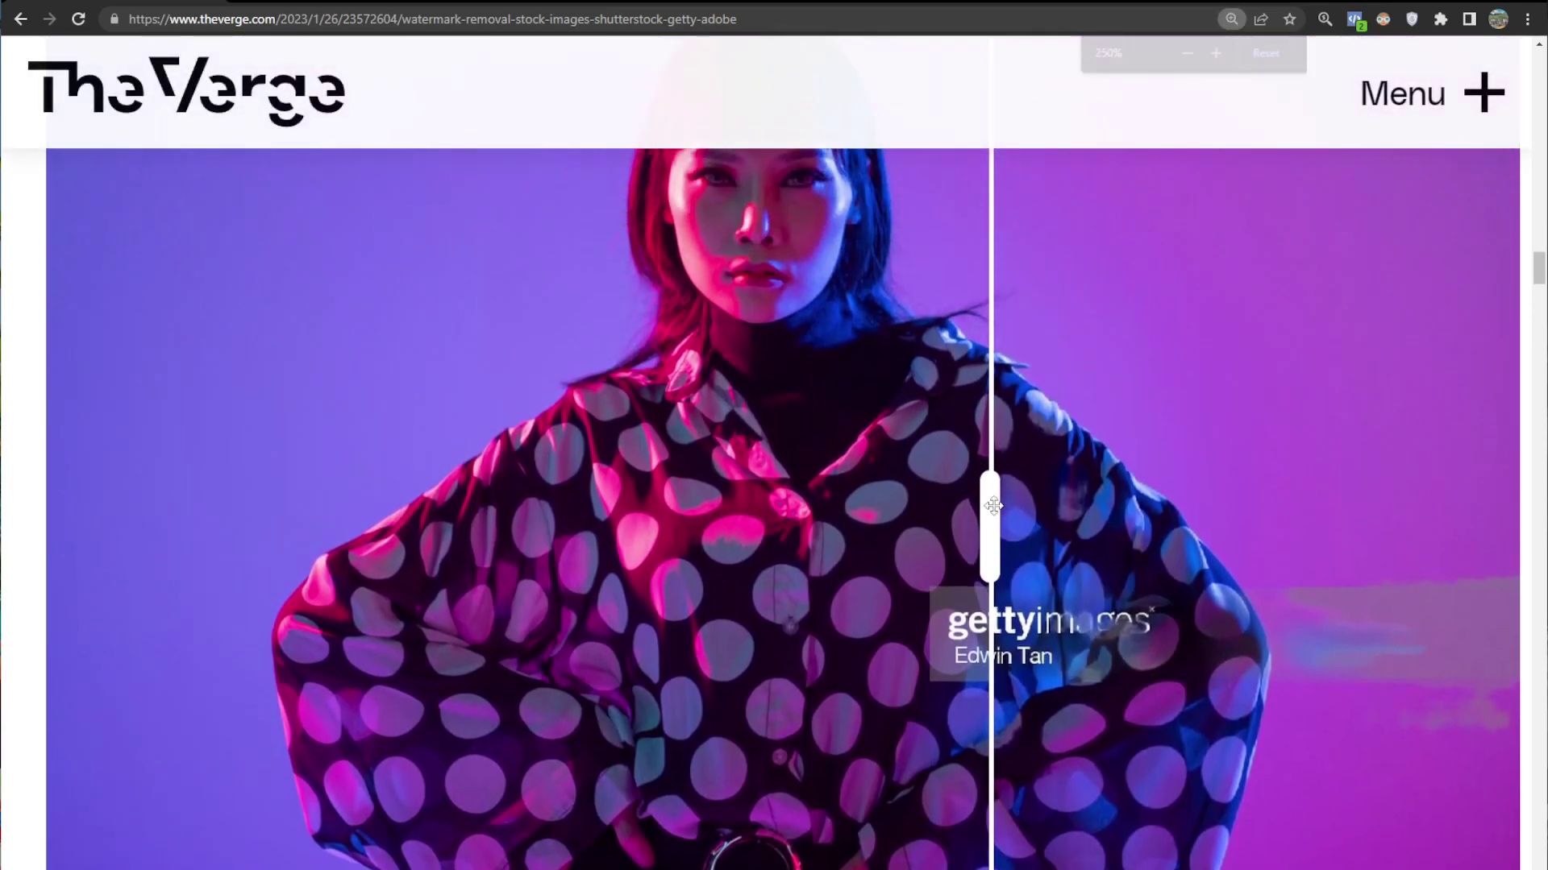
drag(993, 505, 355, 508)
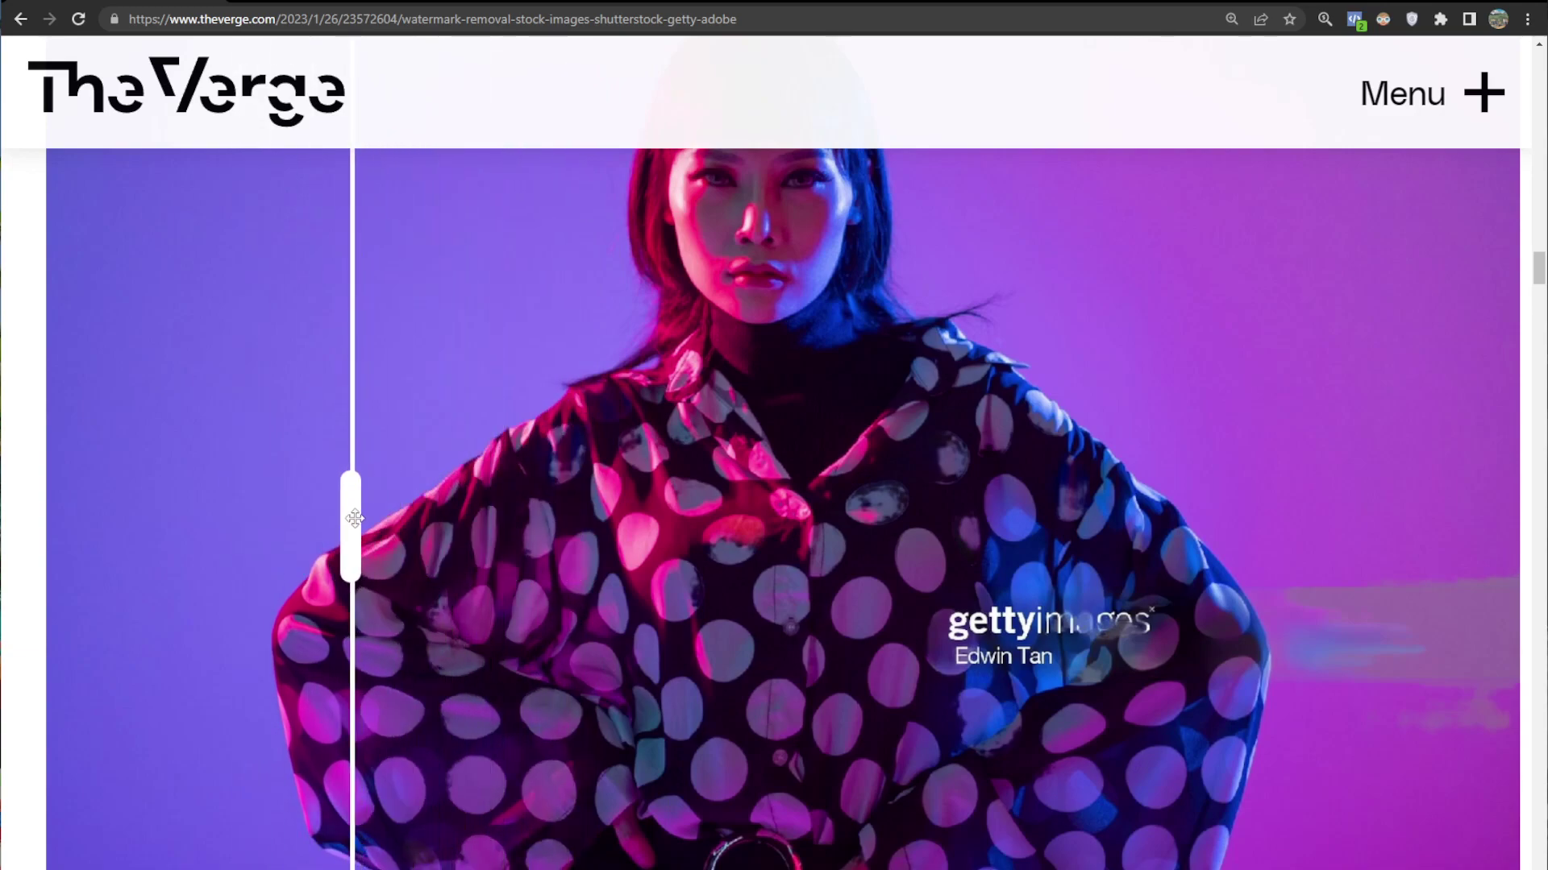
drag(423, 557, 1013, 597)
- Scroll back up to the first Shutterstock truffle comparison to review it again
scroll(761, 641, up, 15)
scroll(370, 777, down, 6)
scroll(728, 641, up, 1)
scroll(1009, 602, up, 2)
scroll(1008, 604, down, 15)
scroll(887, 600, up, 1)
scroll(781, 621, up, 2)
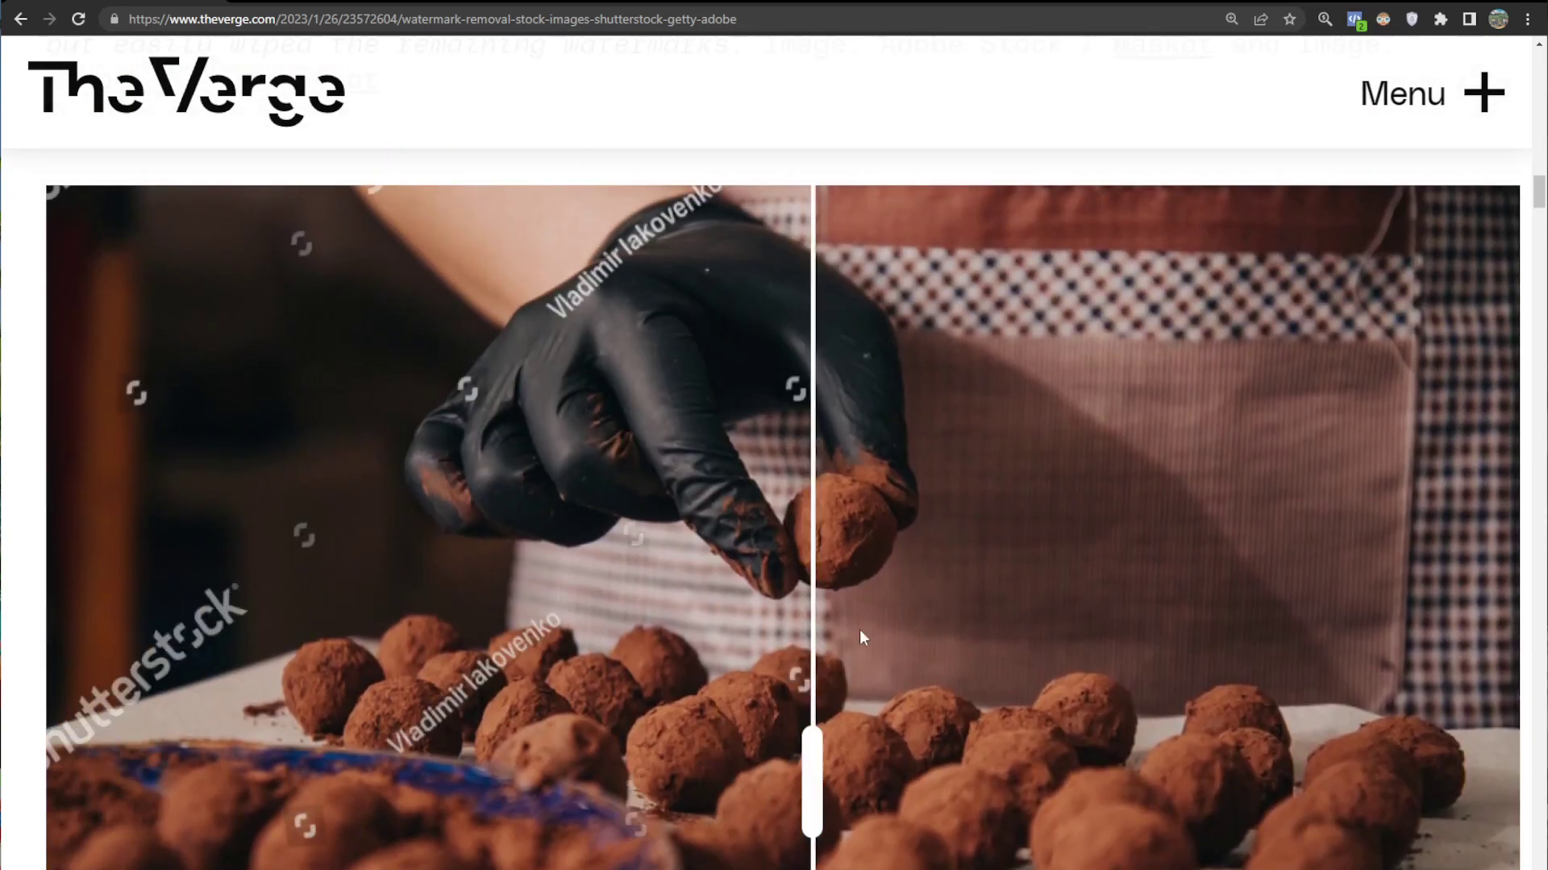
scroll(1334, 640, down, 5)
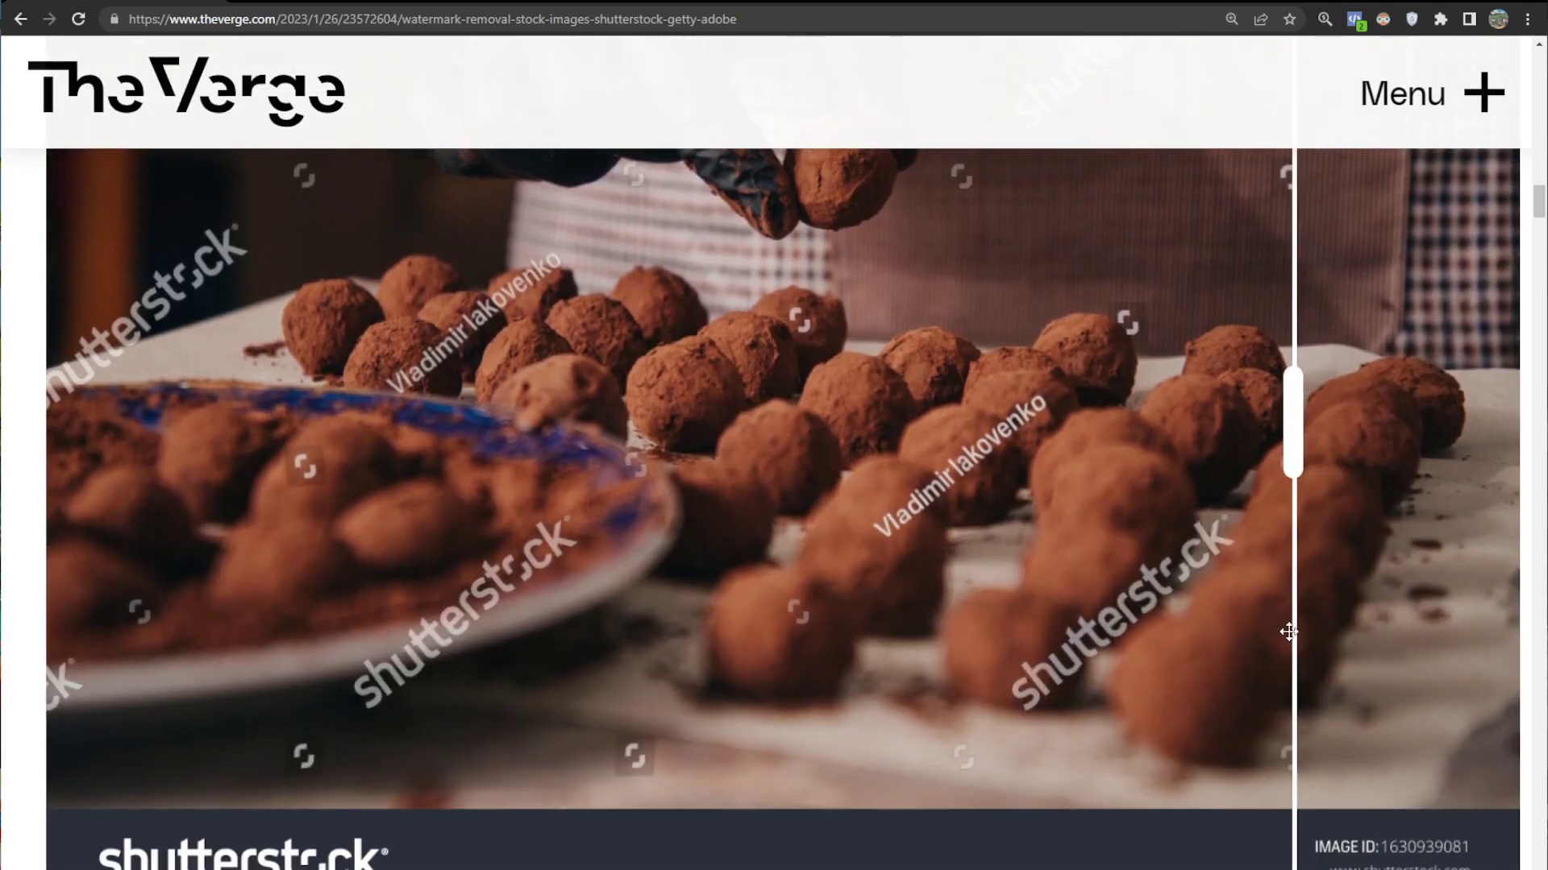
scroll(1289, 633, up, 5)
scroll(949, 631, down, 2)
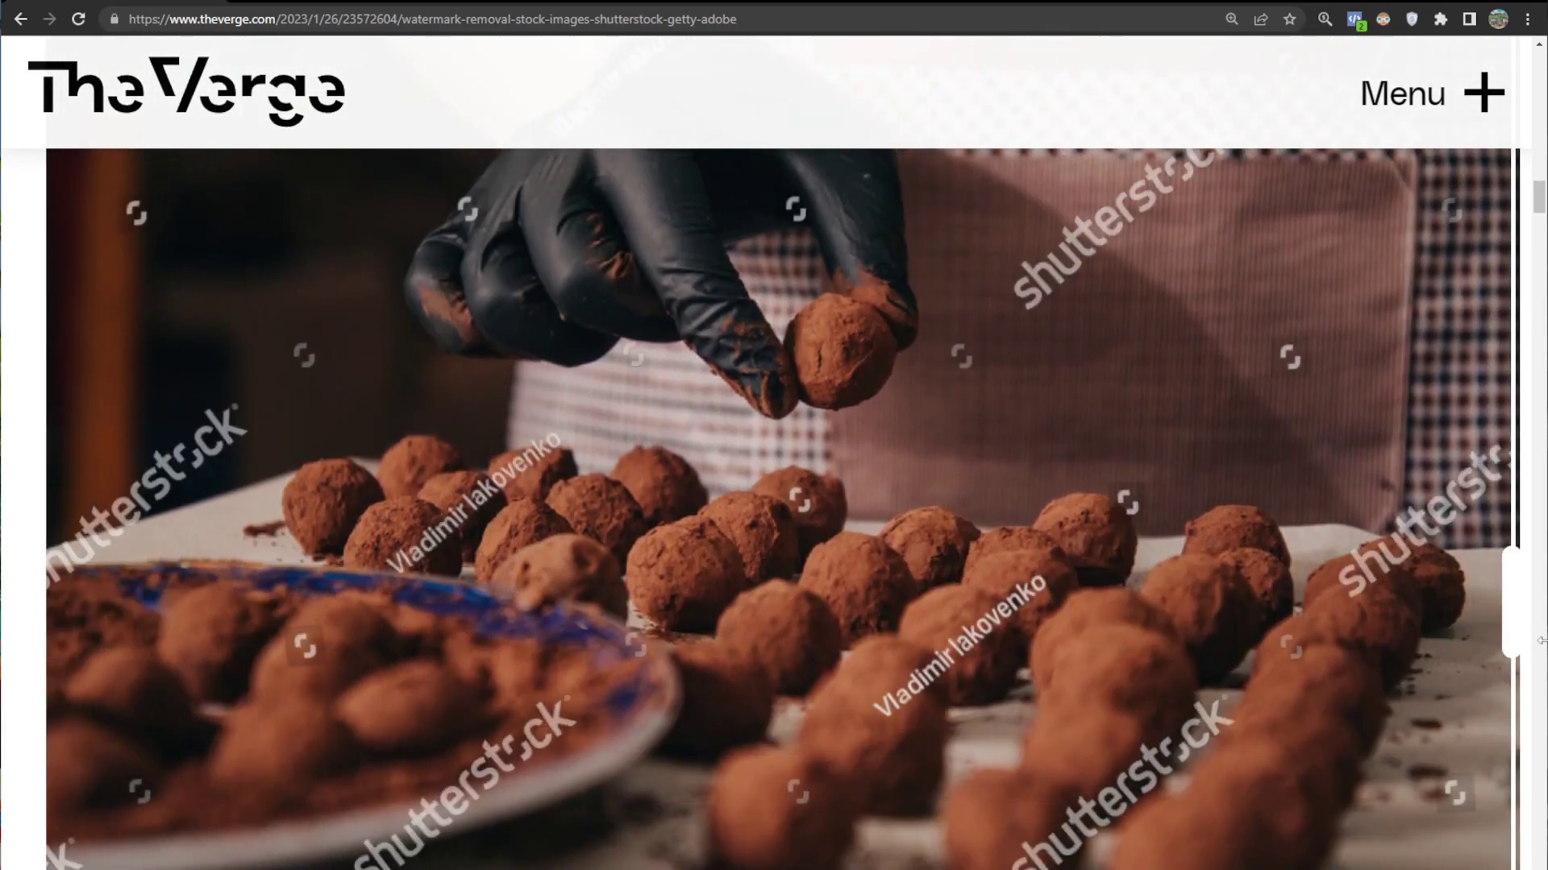
scroll(1098, 648, down, 2)
- Scroll through the Adobe Stock couple comparison, reading its caption and lower-left stock ID text
scroll(1097, 645, up, 10)
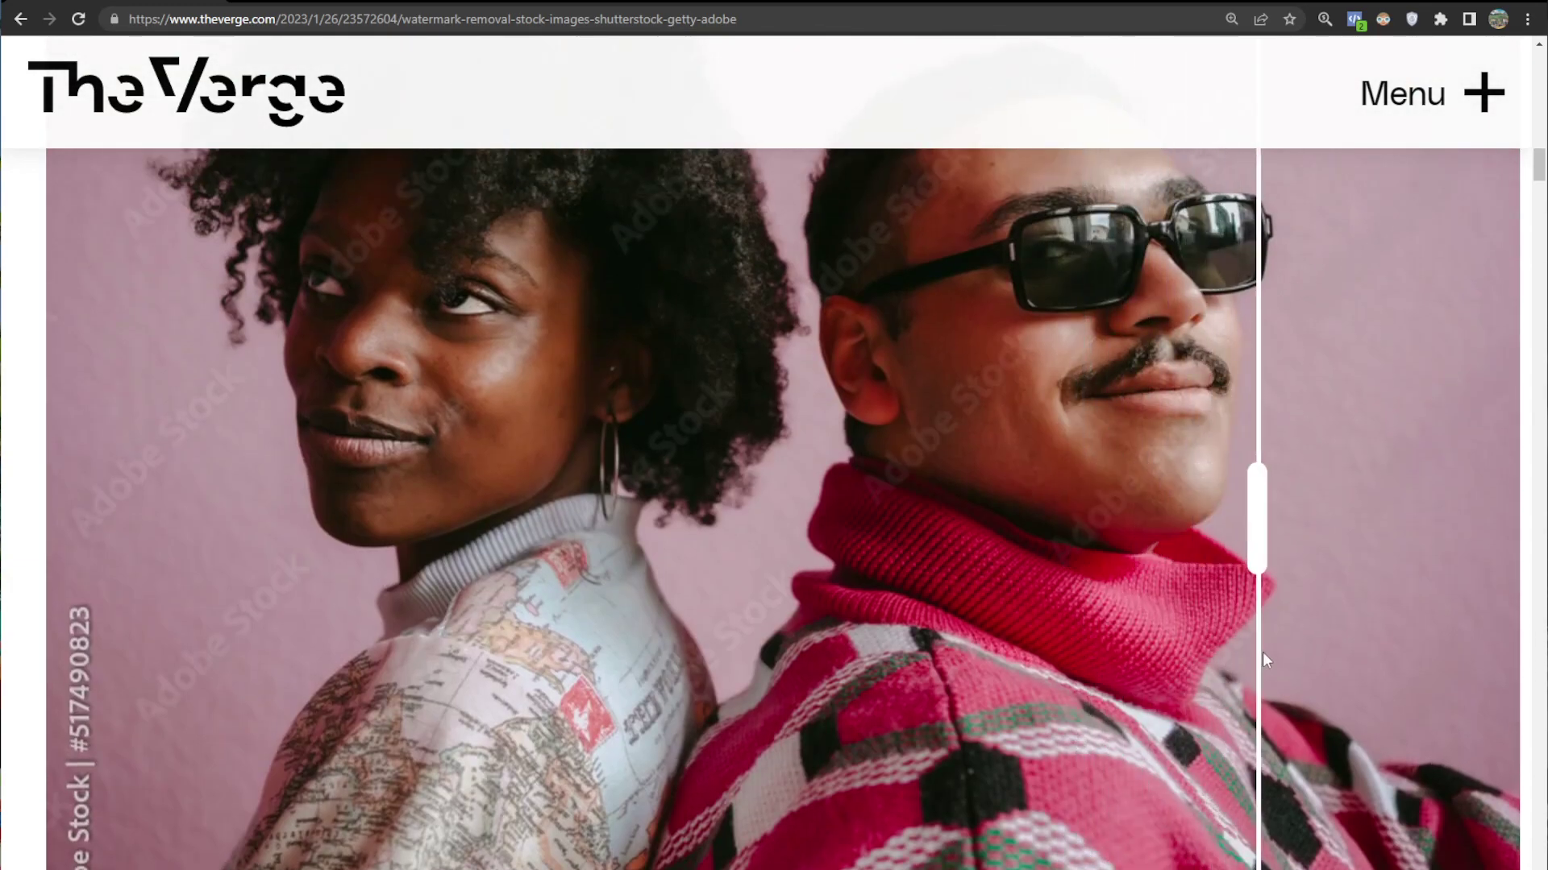
scroll(1259, 654, down, 2)
scroll(1259, 655, up, 2)
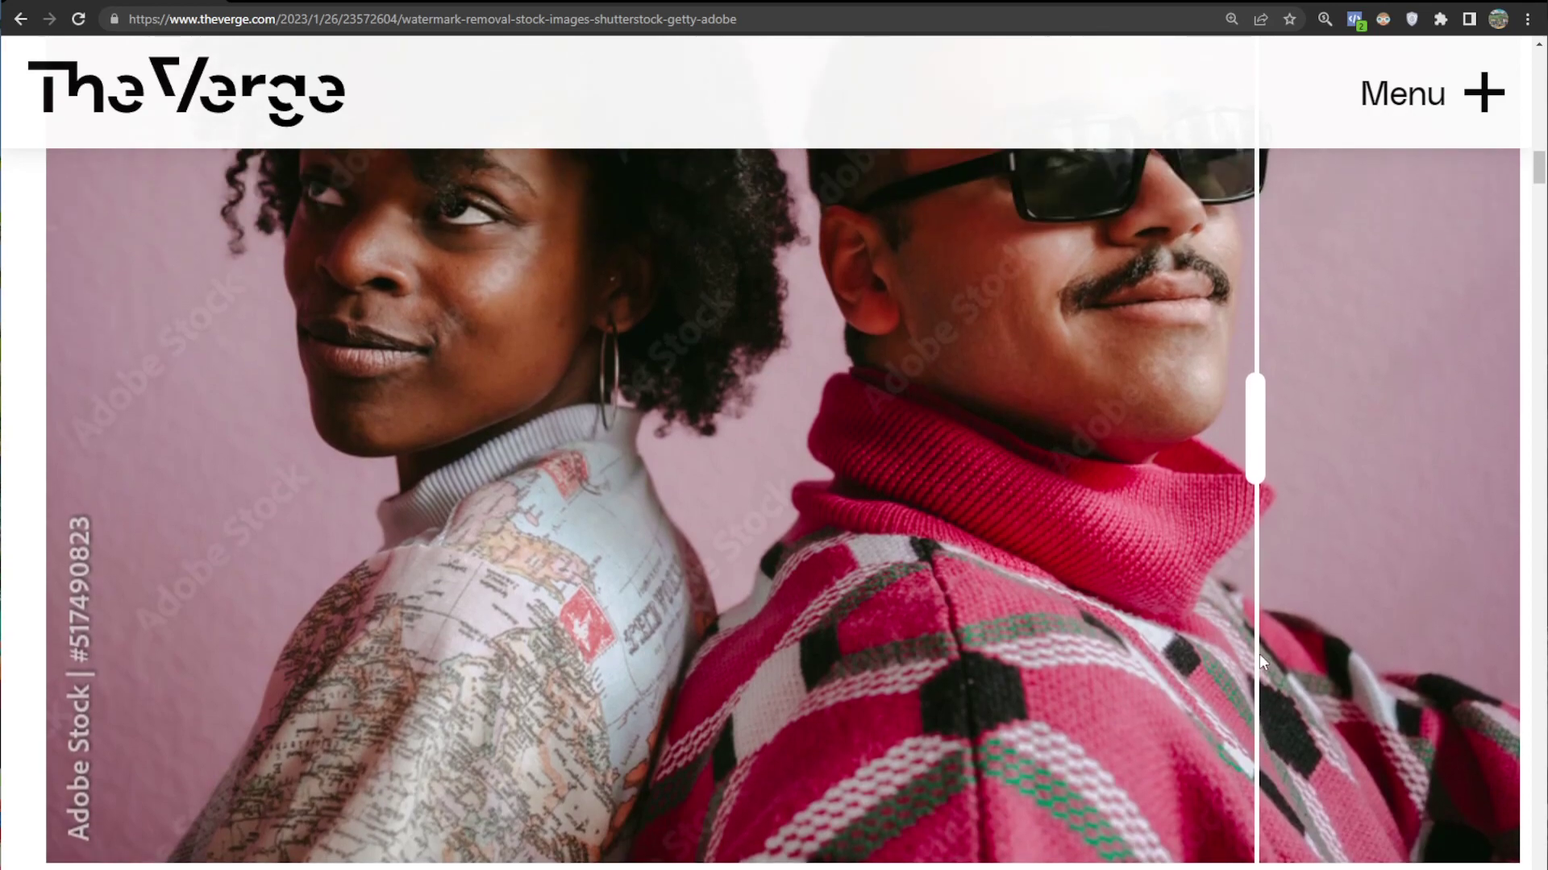
scroll(1259, 654, up, 1)
scroll(1259, 654, down, 2)
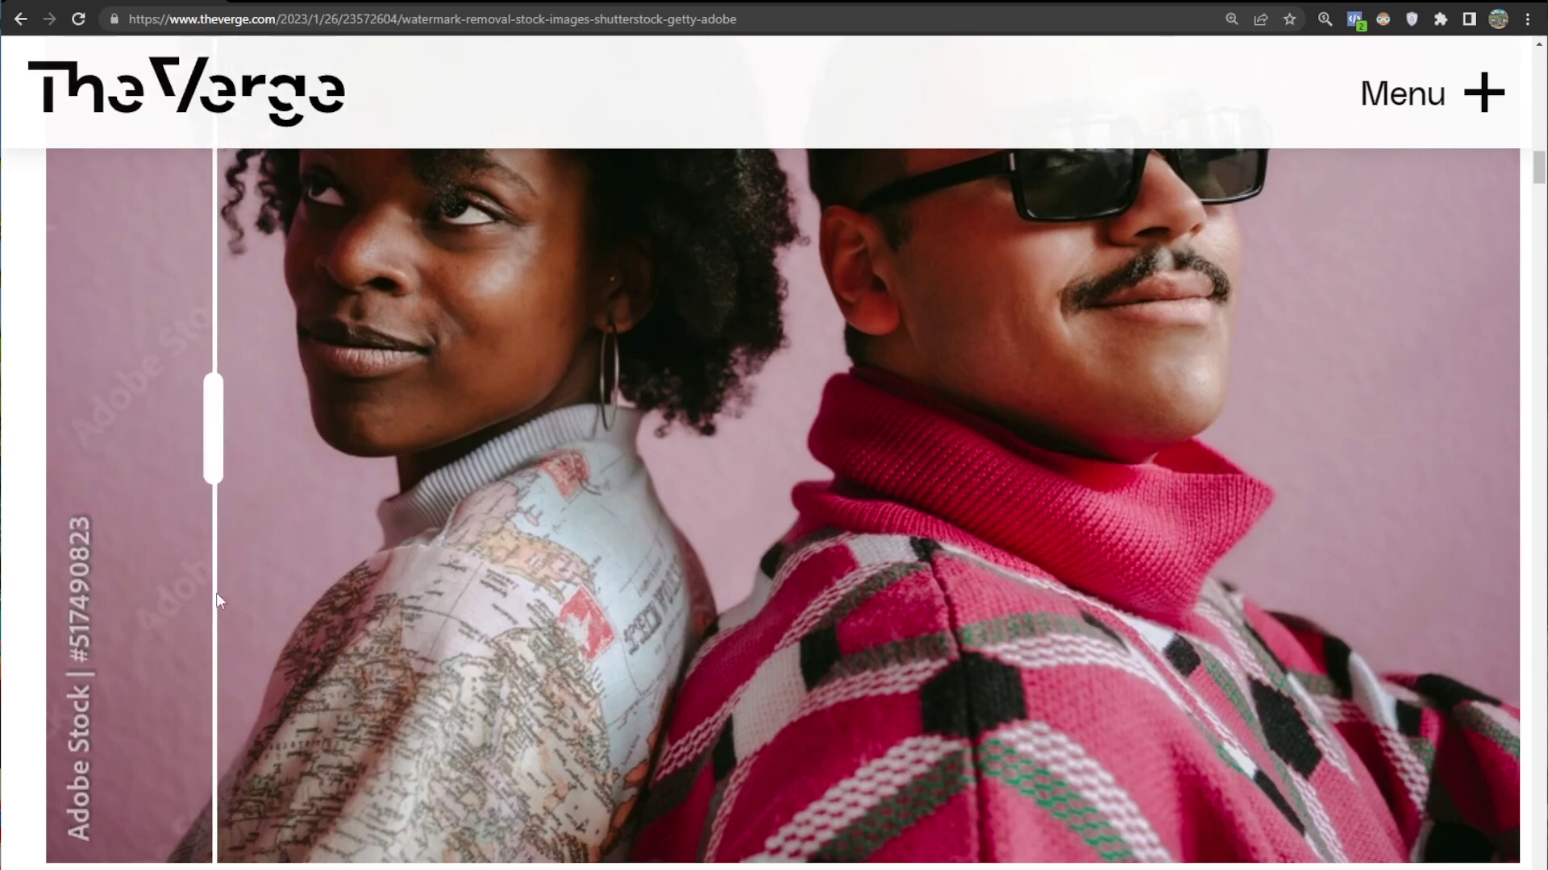
scroll(665, 490, up, 1)
scroll(660, 494, up, 1)
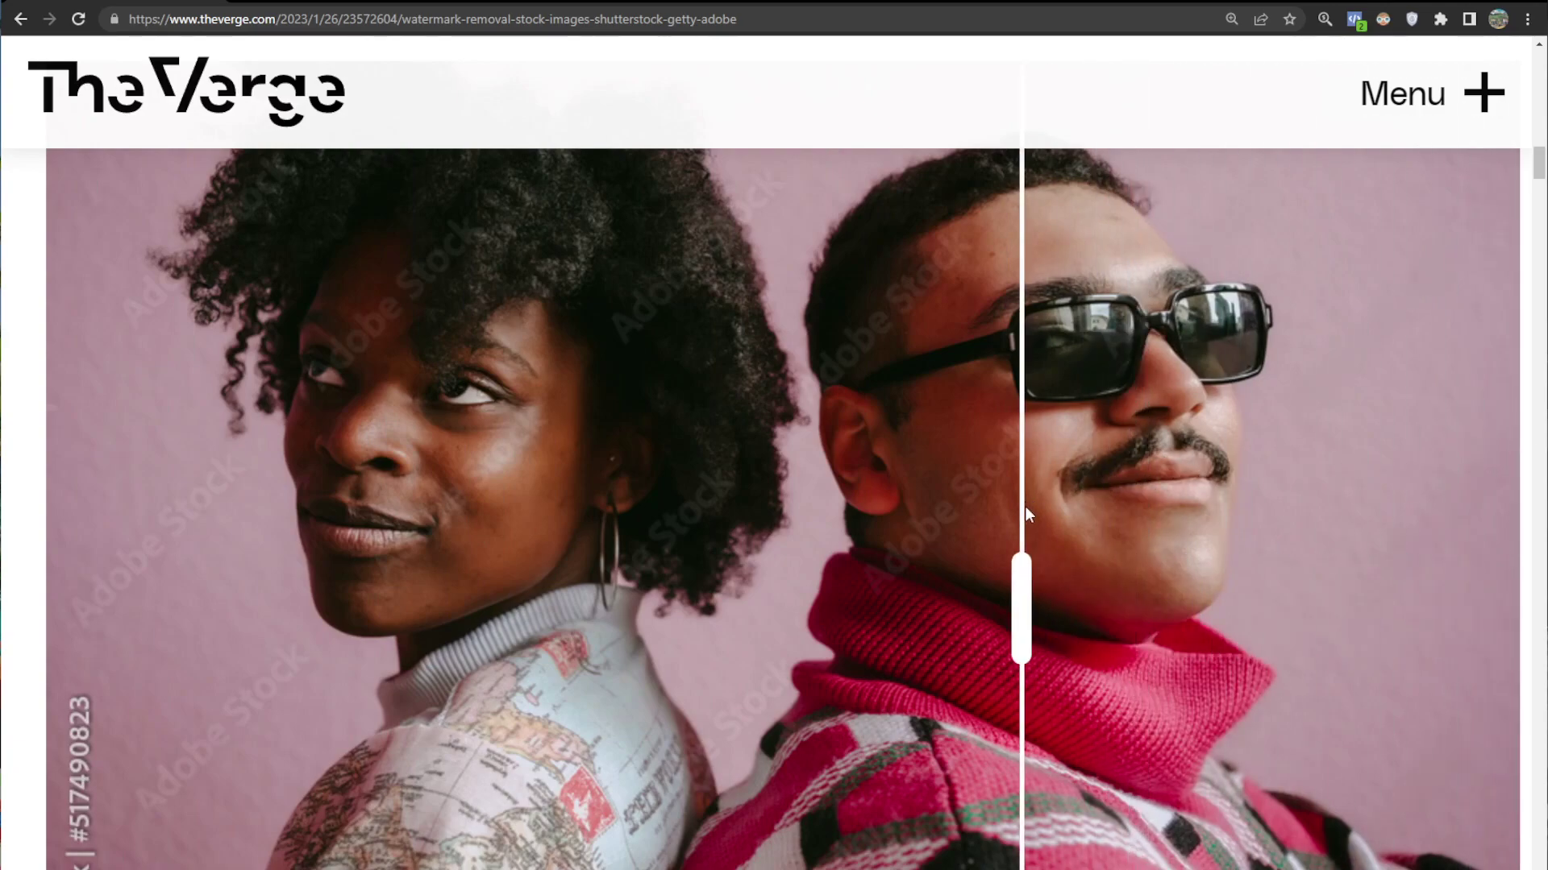
scroll(1025, 509, up, 1)
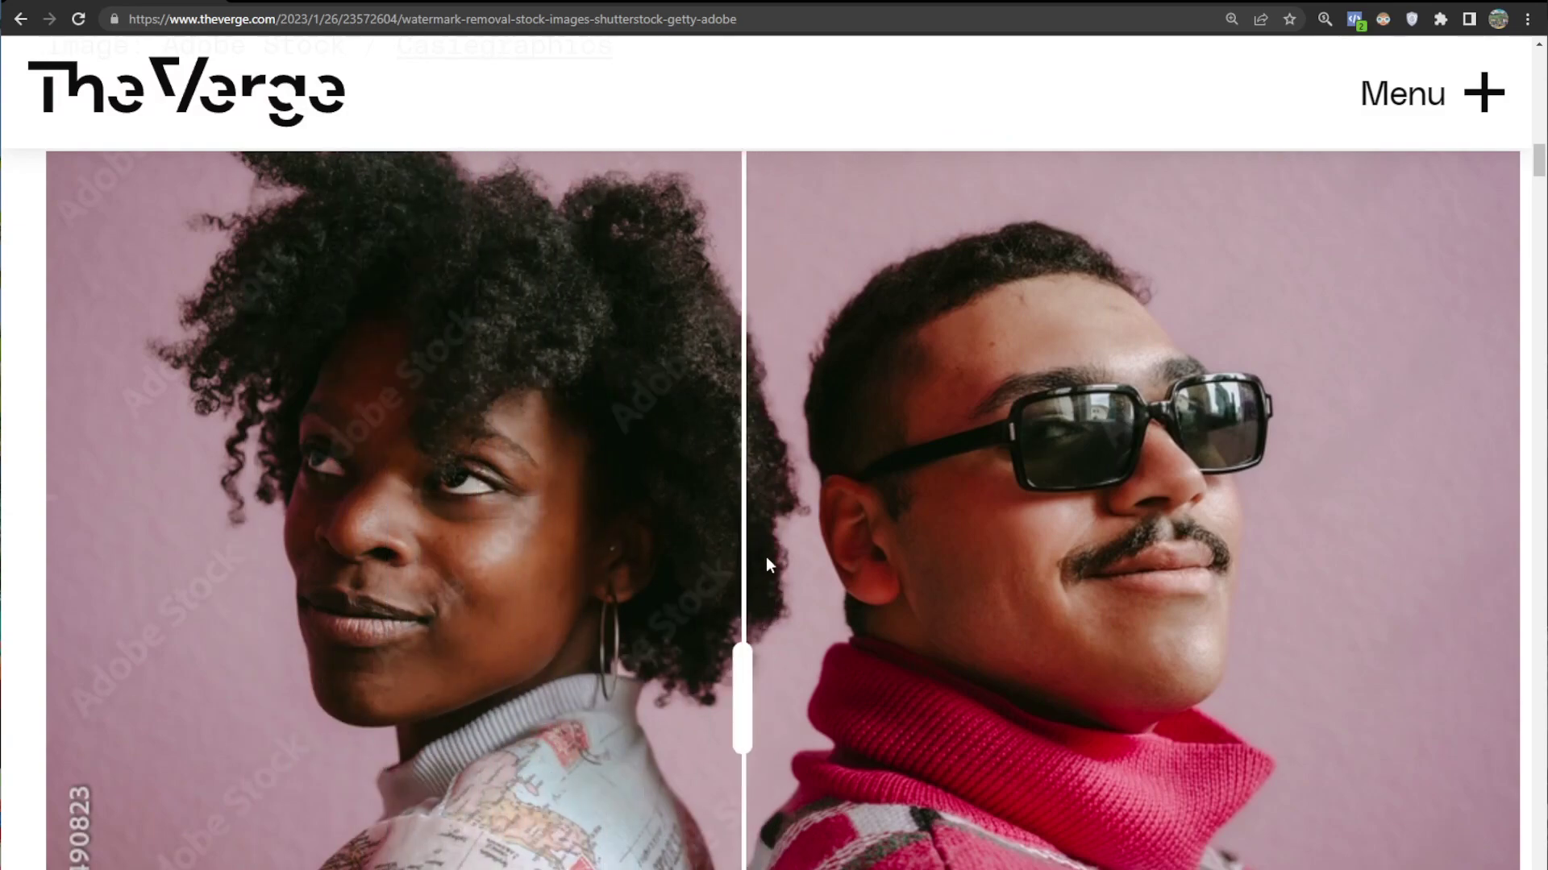
scroll(899, 643, up, 1)
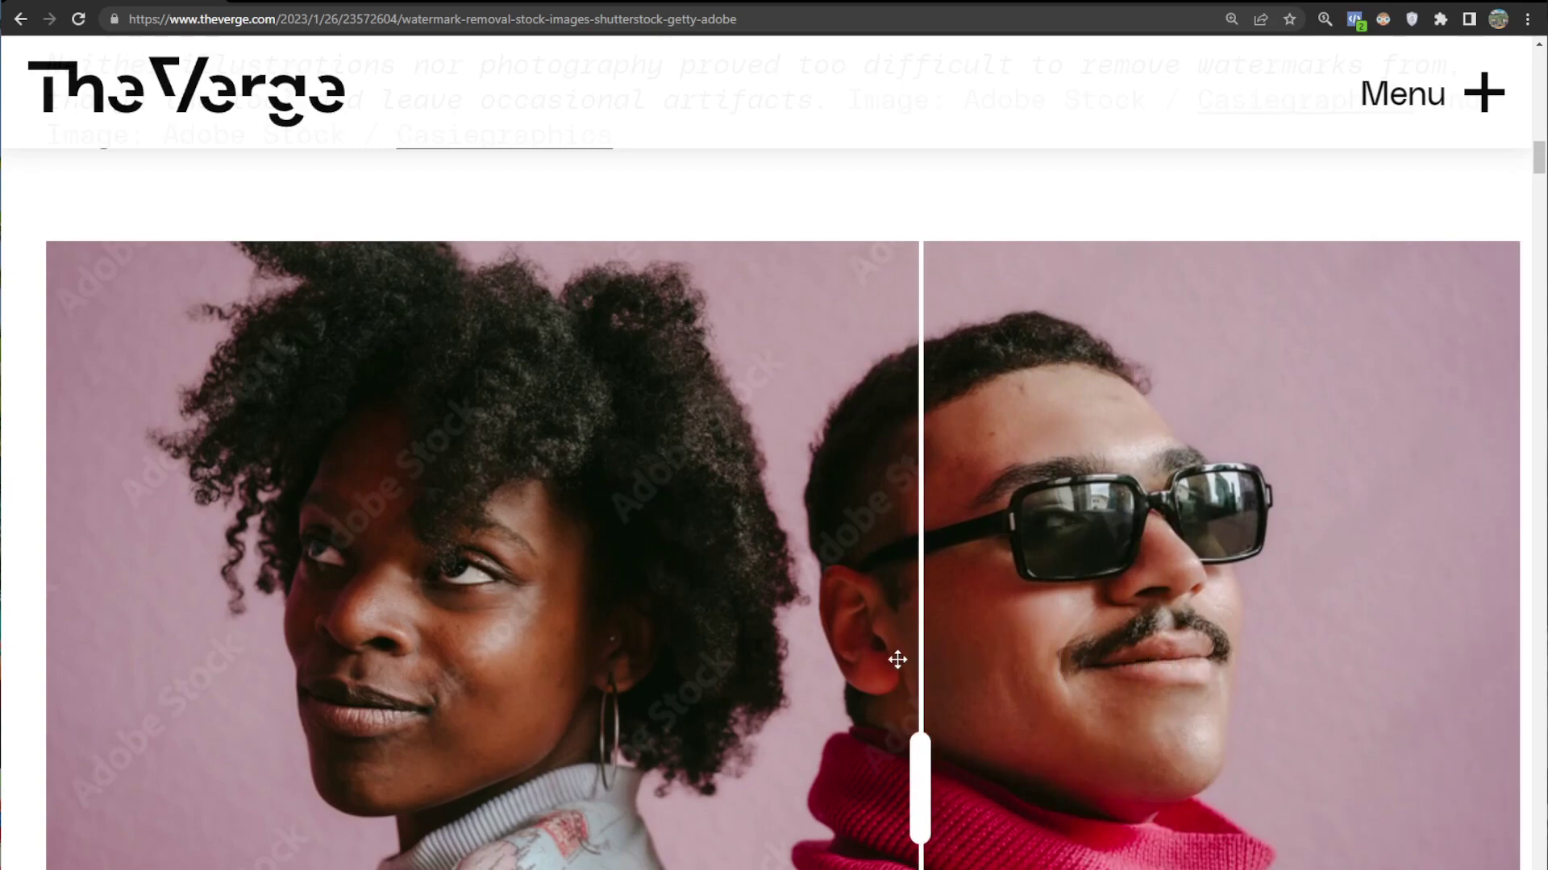
scroll(1042, 675, up, 3)
scroll(1043, 675, down, 3)
scroll(992, 634, up, 2)
scroll(685, 608, down, 3)
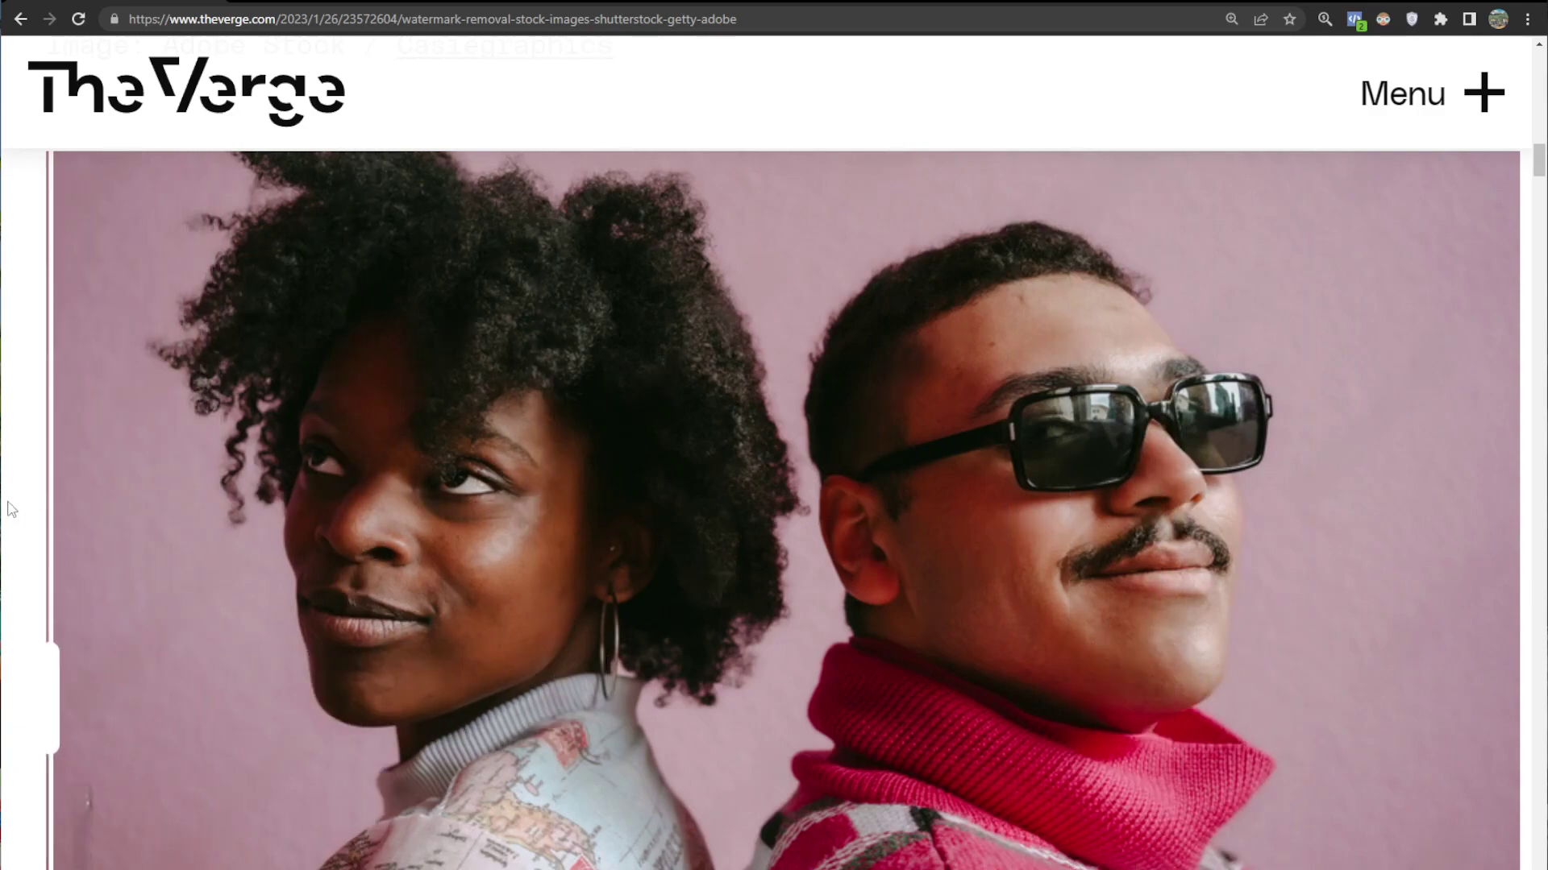
scroll(84, 486, down, 5)
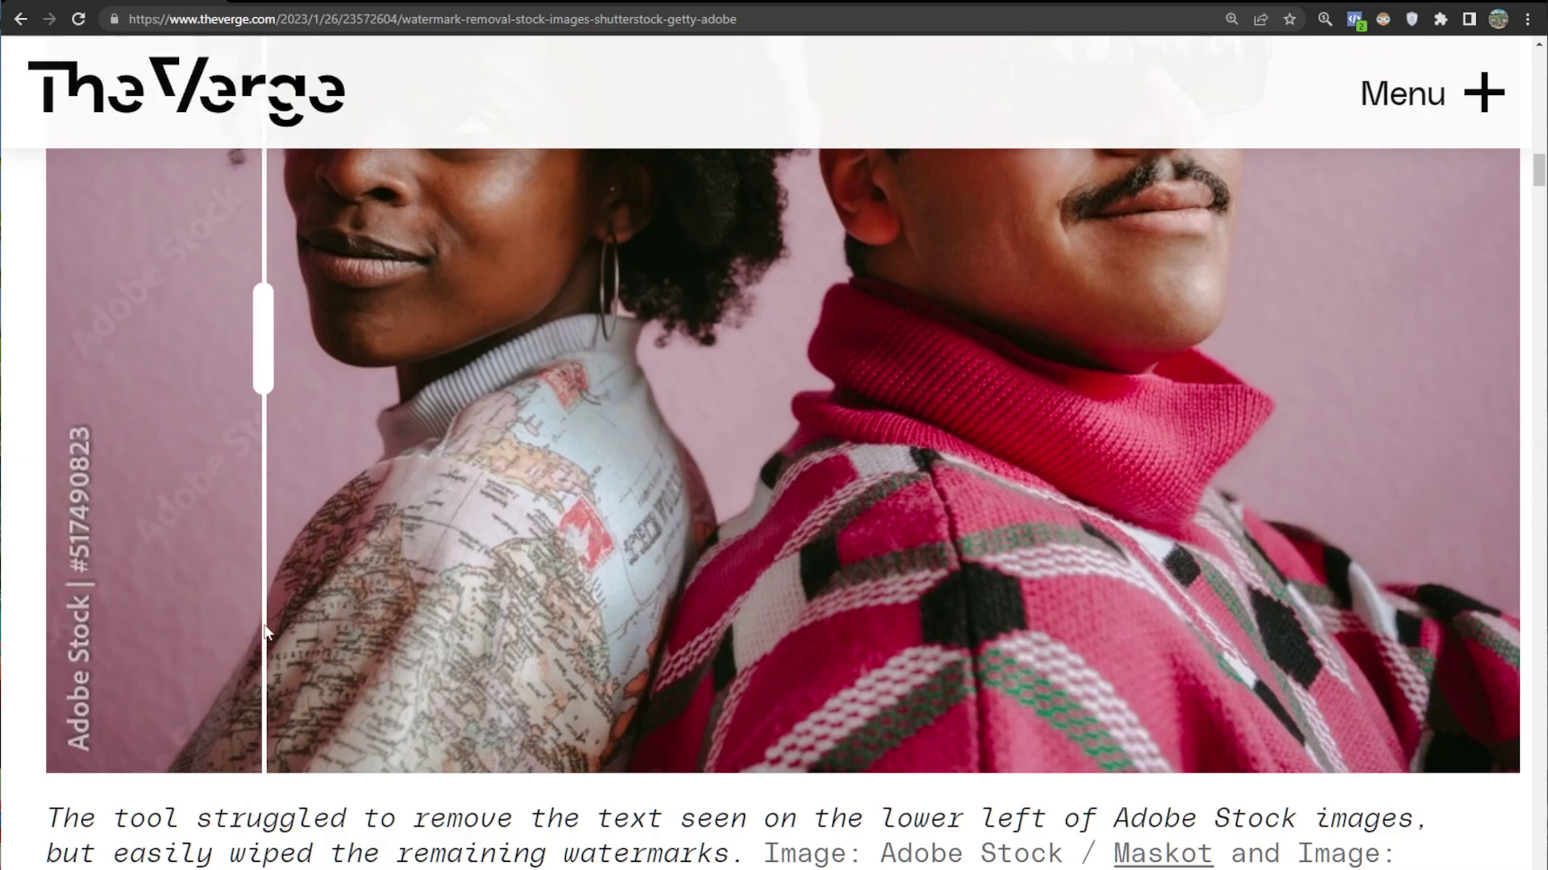
scroll(670, 573, up, 2)
- Scroll up to the tropical leaf illustration and reveal its watermark-free version
scroll(461, 508, up, 3)
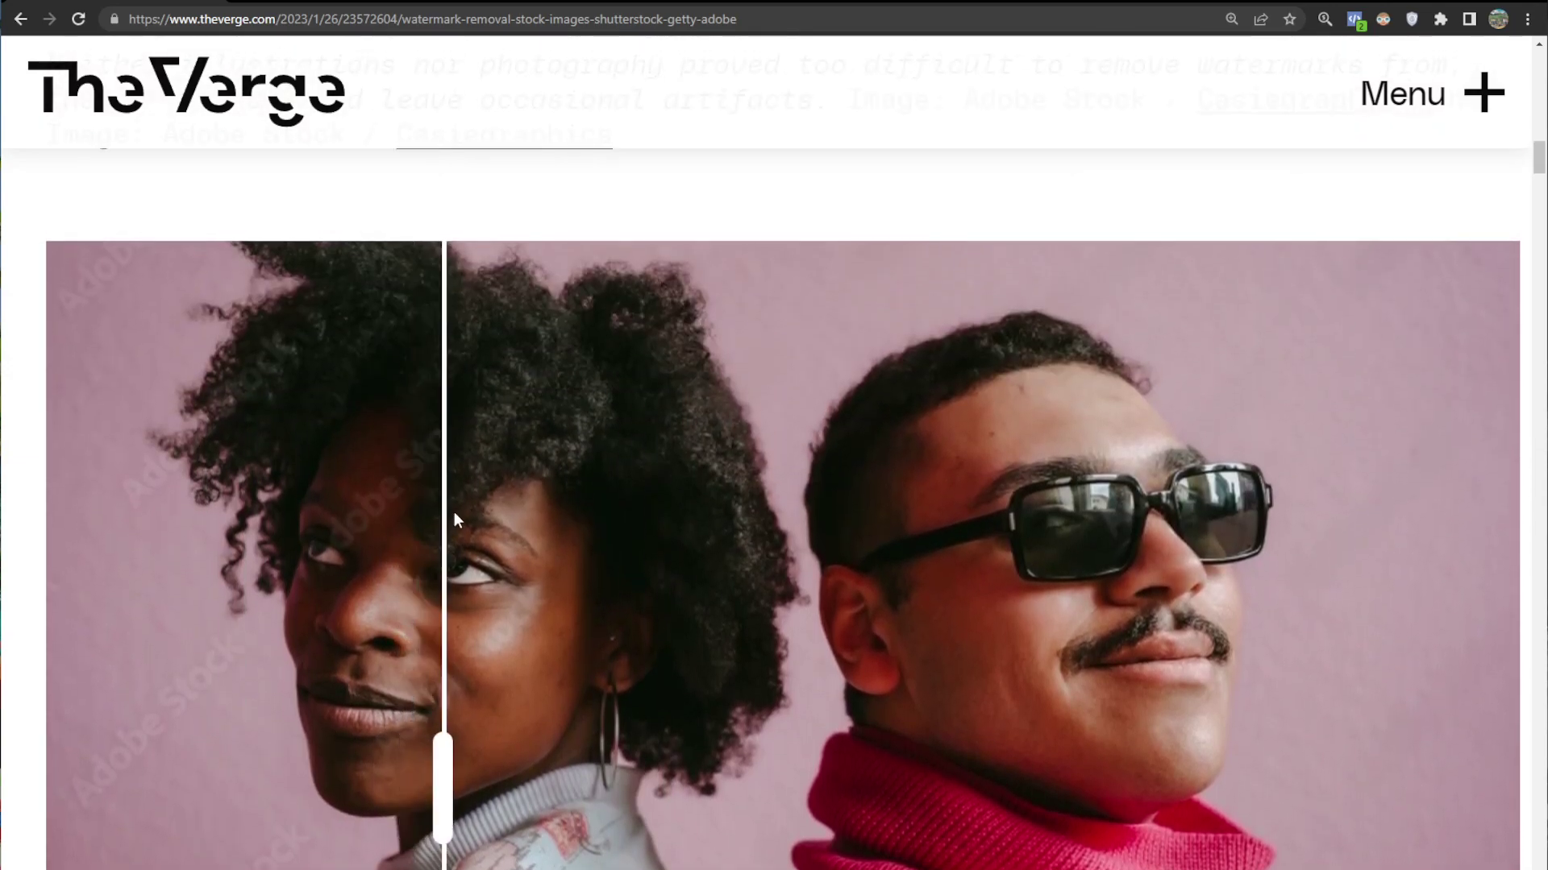
scroll(688, 403, up, 3)
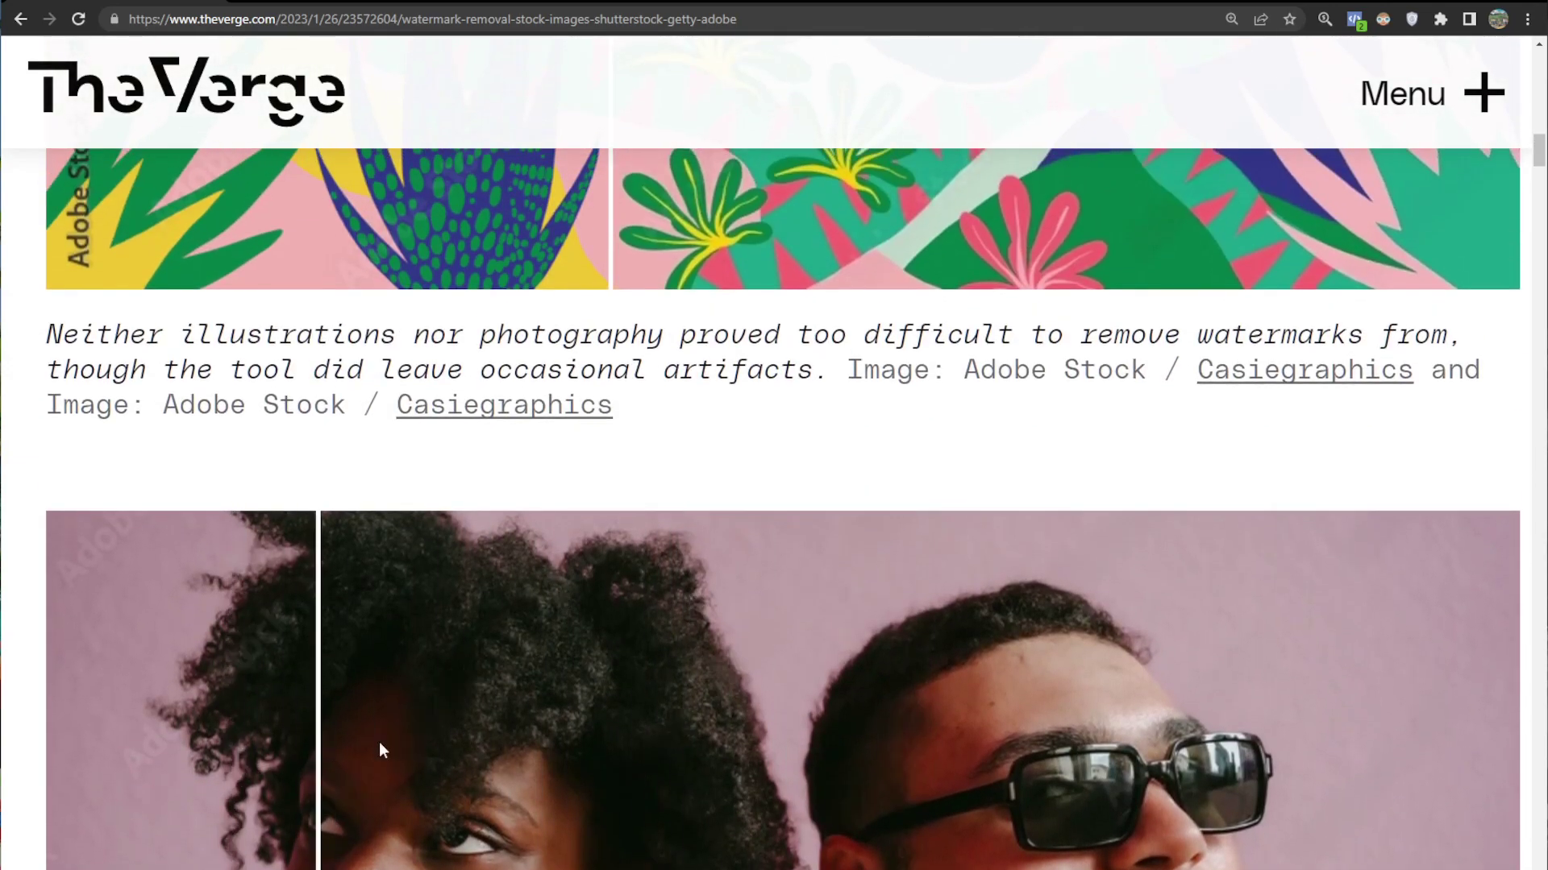
scroll(821, 717, up, 6)
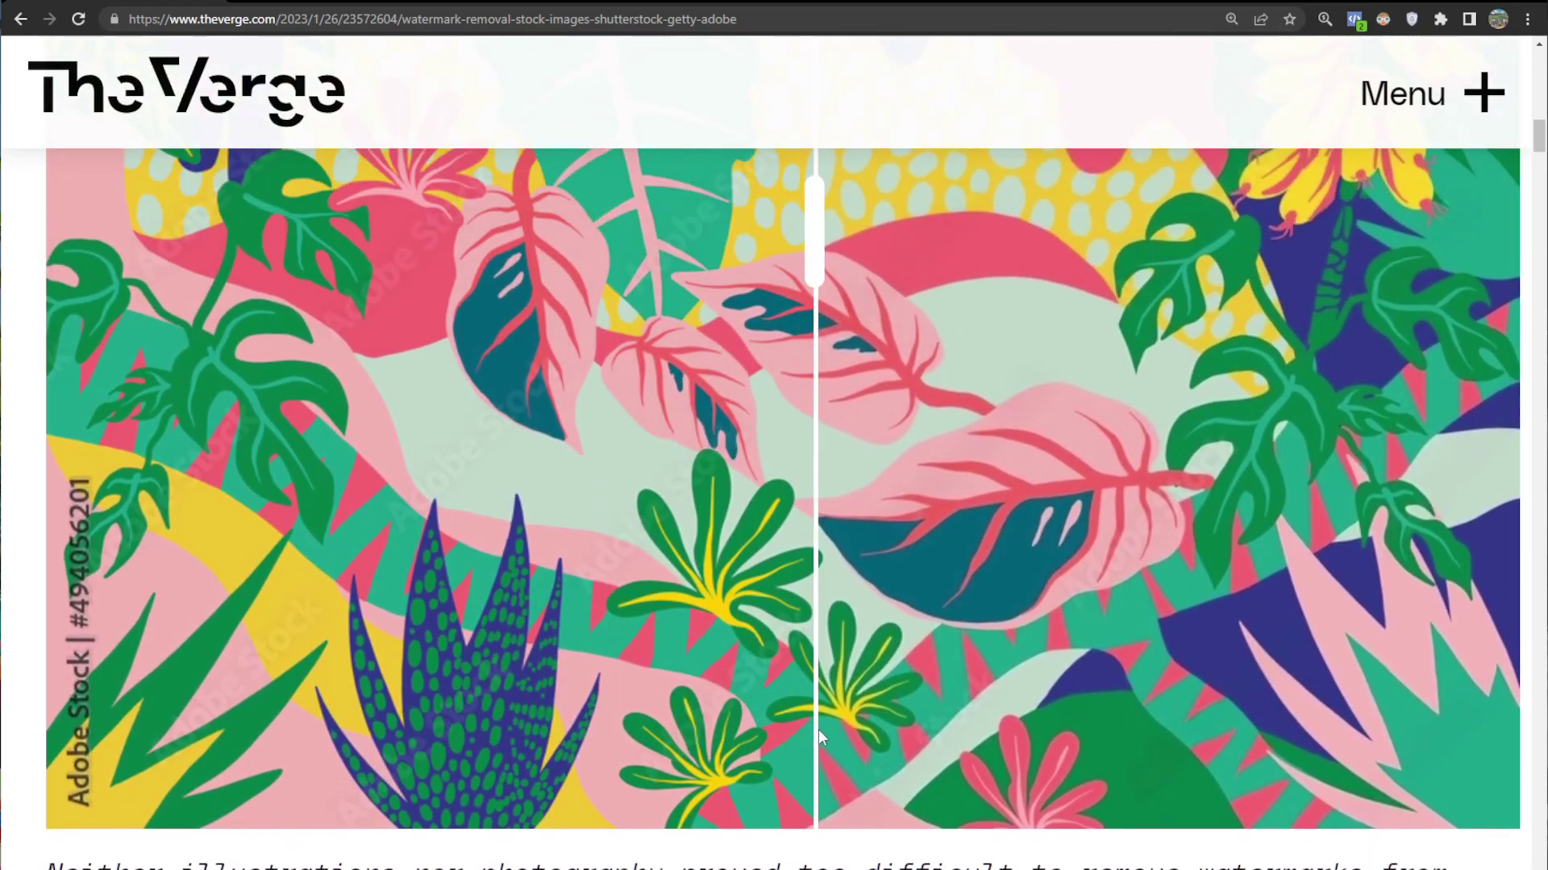
scroll(819, 729, down, 1)
scroll(811, 733, up, 5)
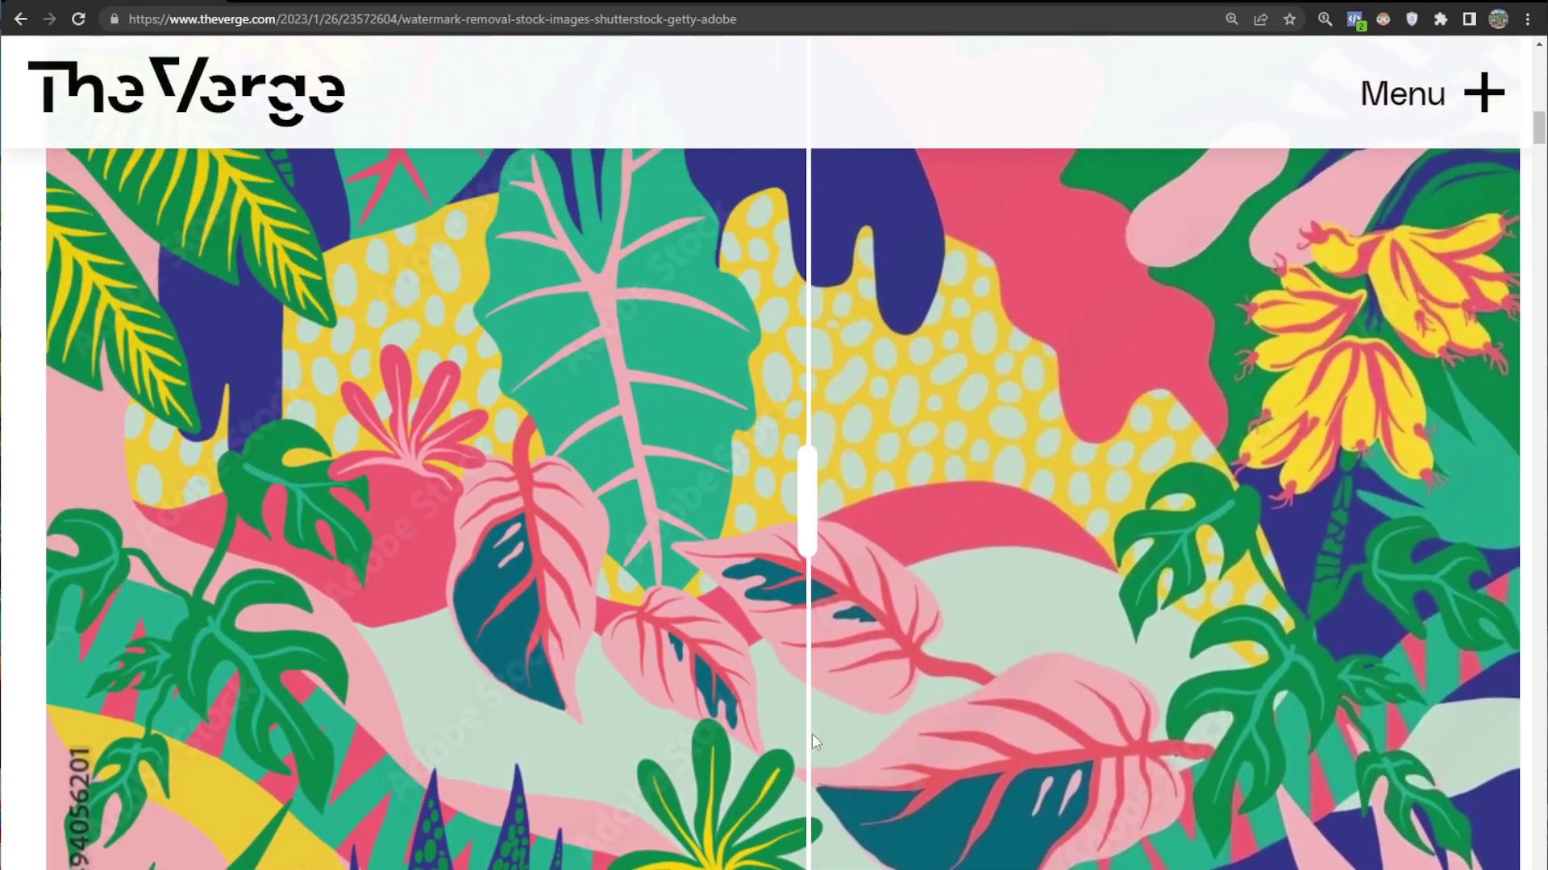
scroll(811, 734, up, 2)
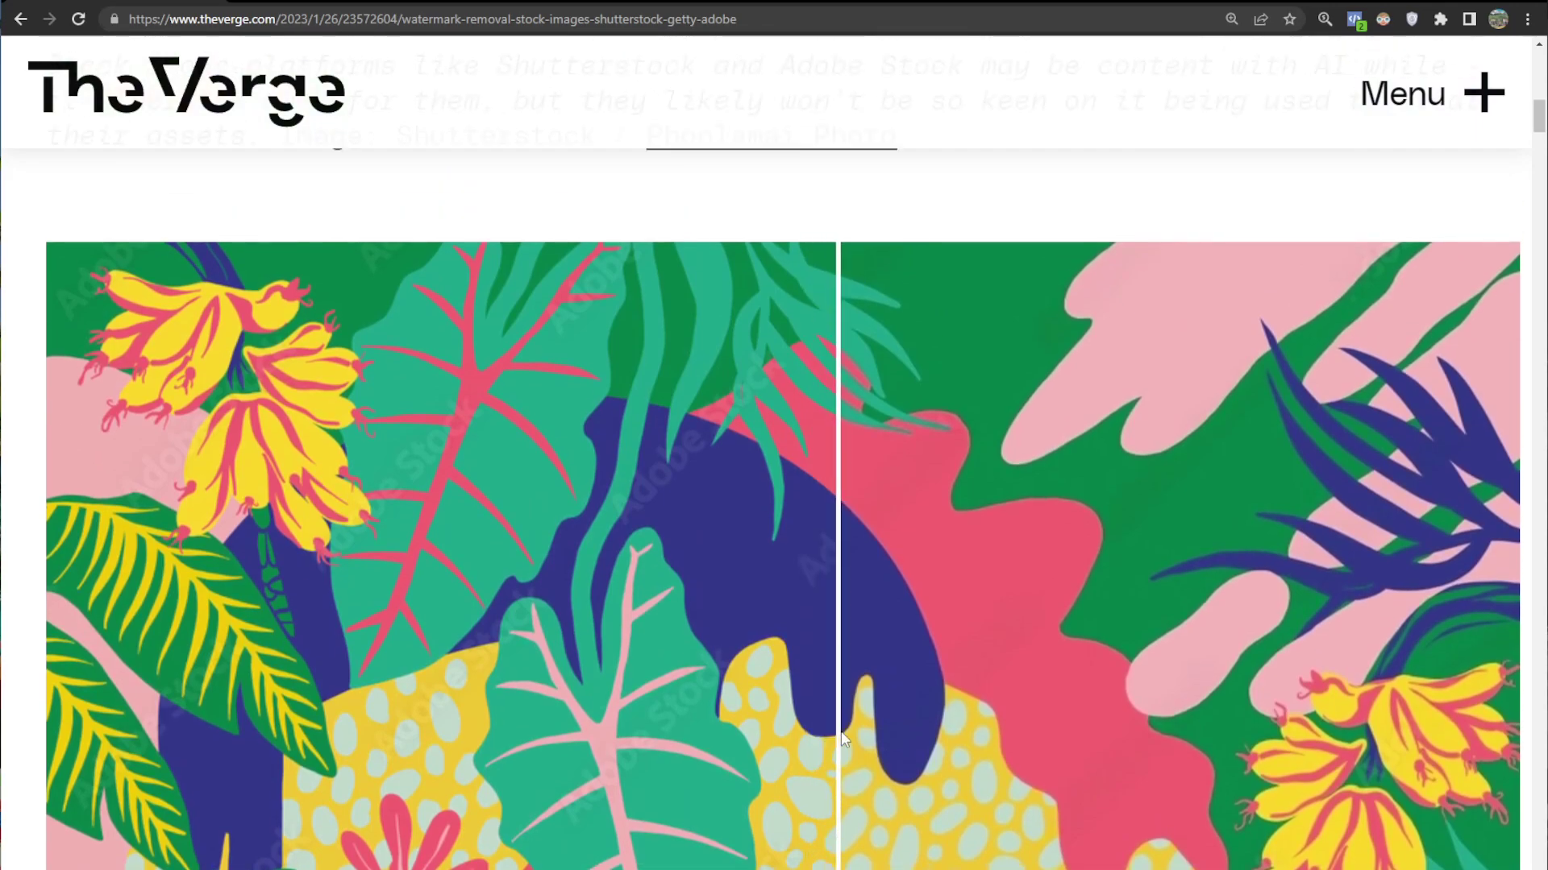
scroll(834, 732, down, 3)
scroll(833, 730, up, 4)
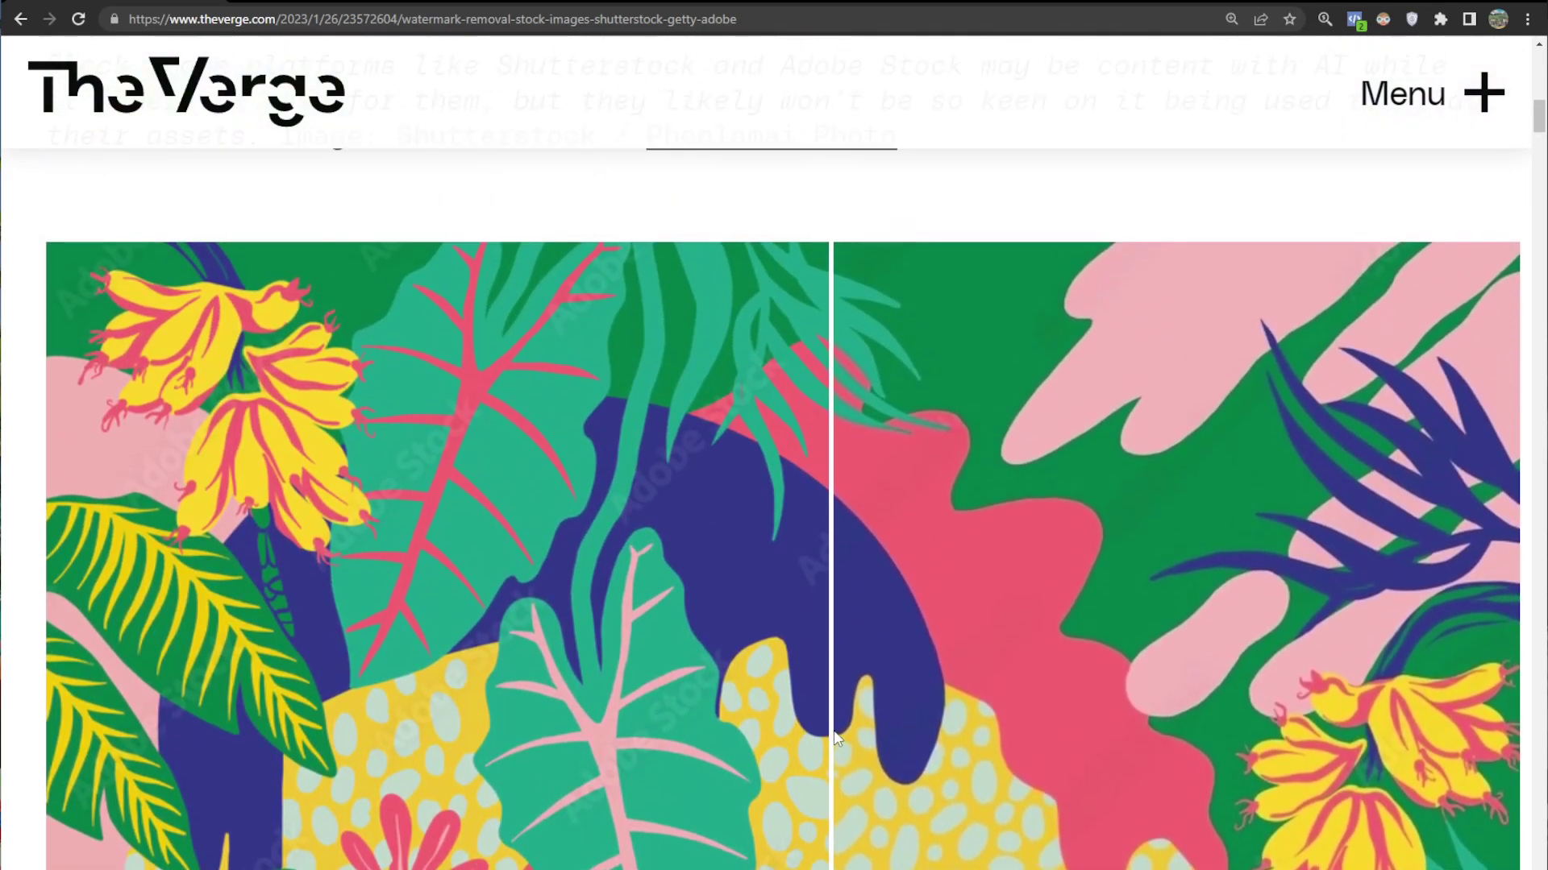
scroll(835, 730, down, 2)
scroll(835, 730, up, 1)
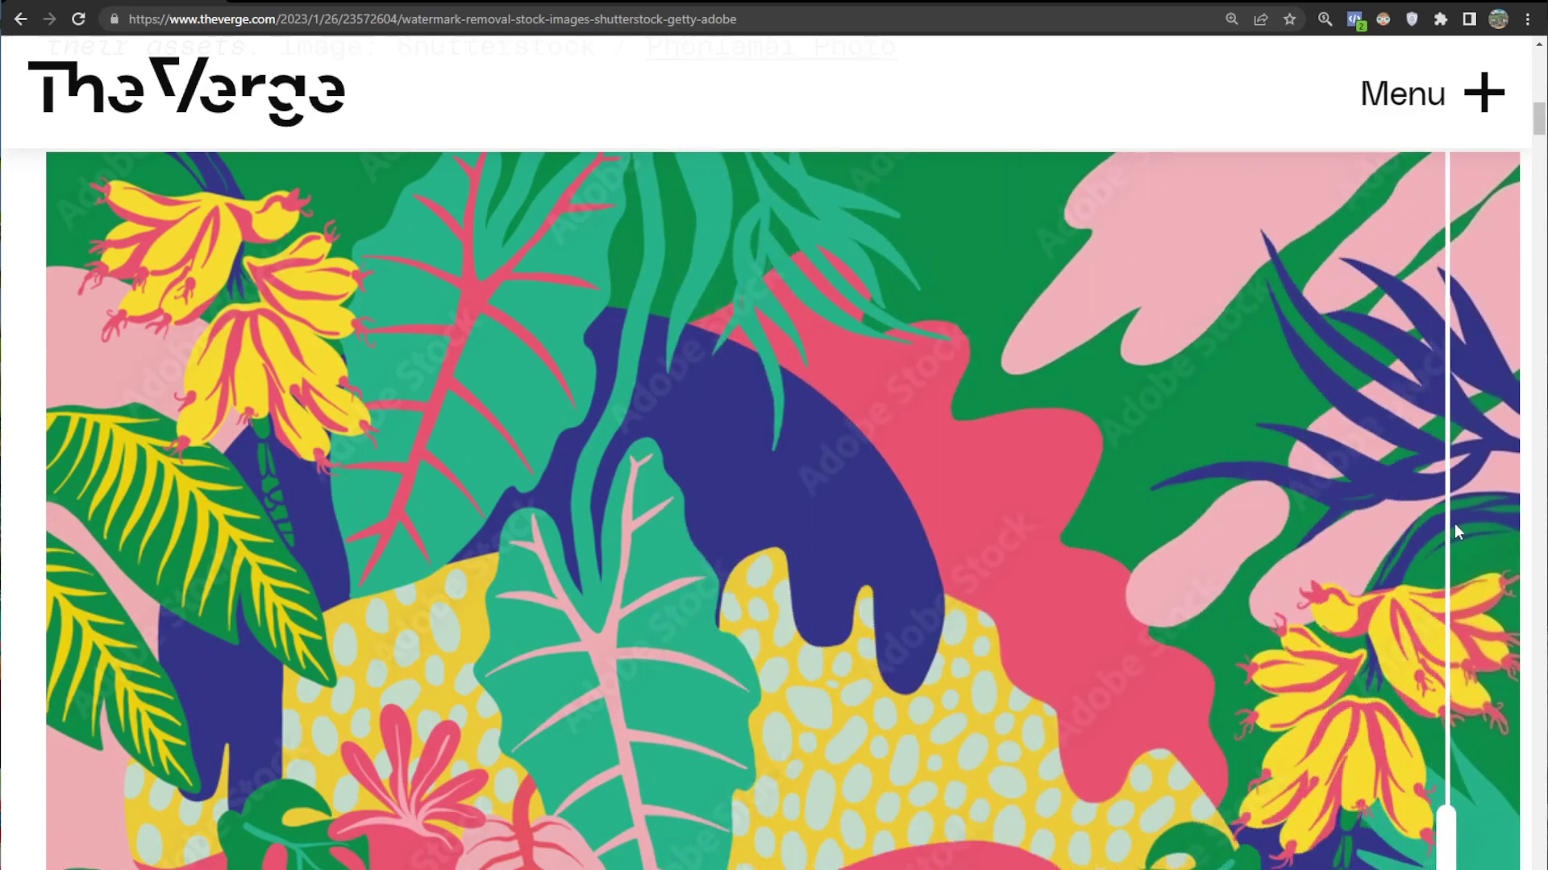
drag(1456, 524, 869, 664)
- Scroll down to the portrait comparison and sweep its slider to show the cleaned image
scroll(868, 664, down, 6)
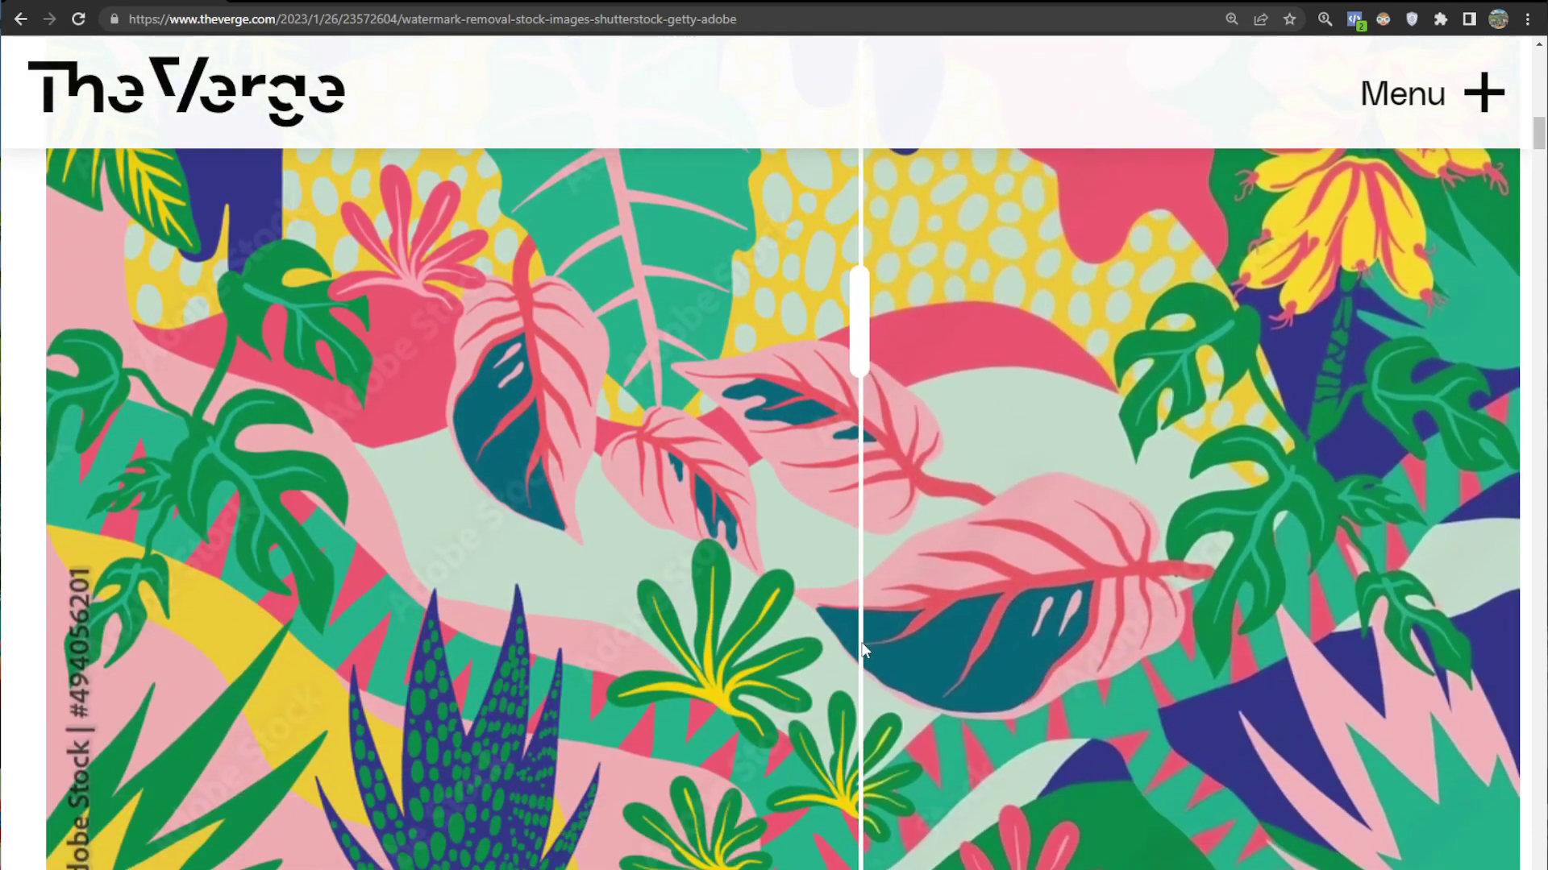
scroll(859, 644, down, 5)
scroll(859, 645, up, 5)
scroll(856, 640, down, 4)
drag(854, 640, 747, 537)
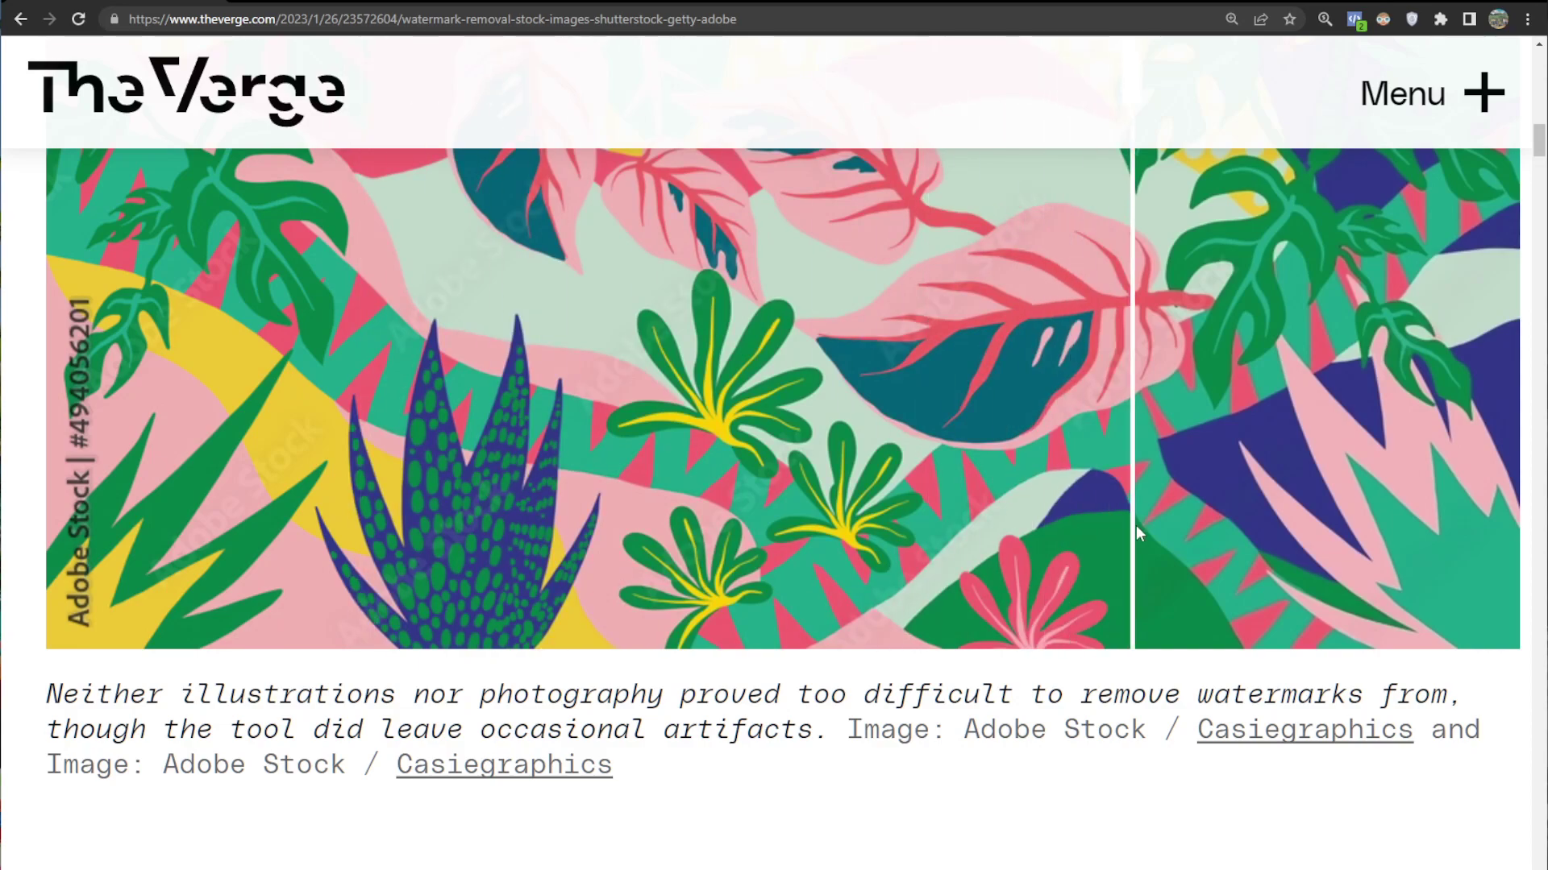
scroll(596, 630, up, 4)
scroll(304, 722, up, 3)
scroll(303, 727, up, 4)
scroll(925, 629, down, 3)
scroll(646, 627, down, 3)
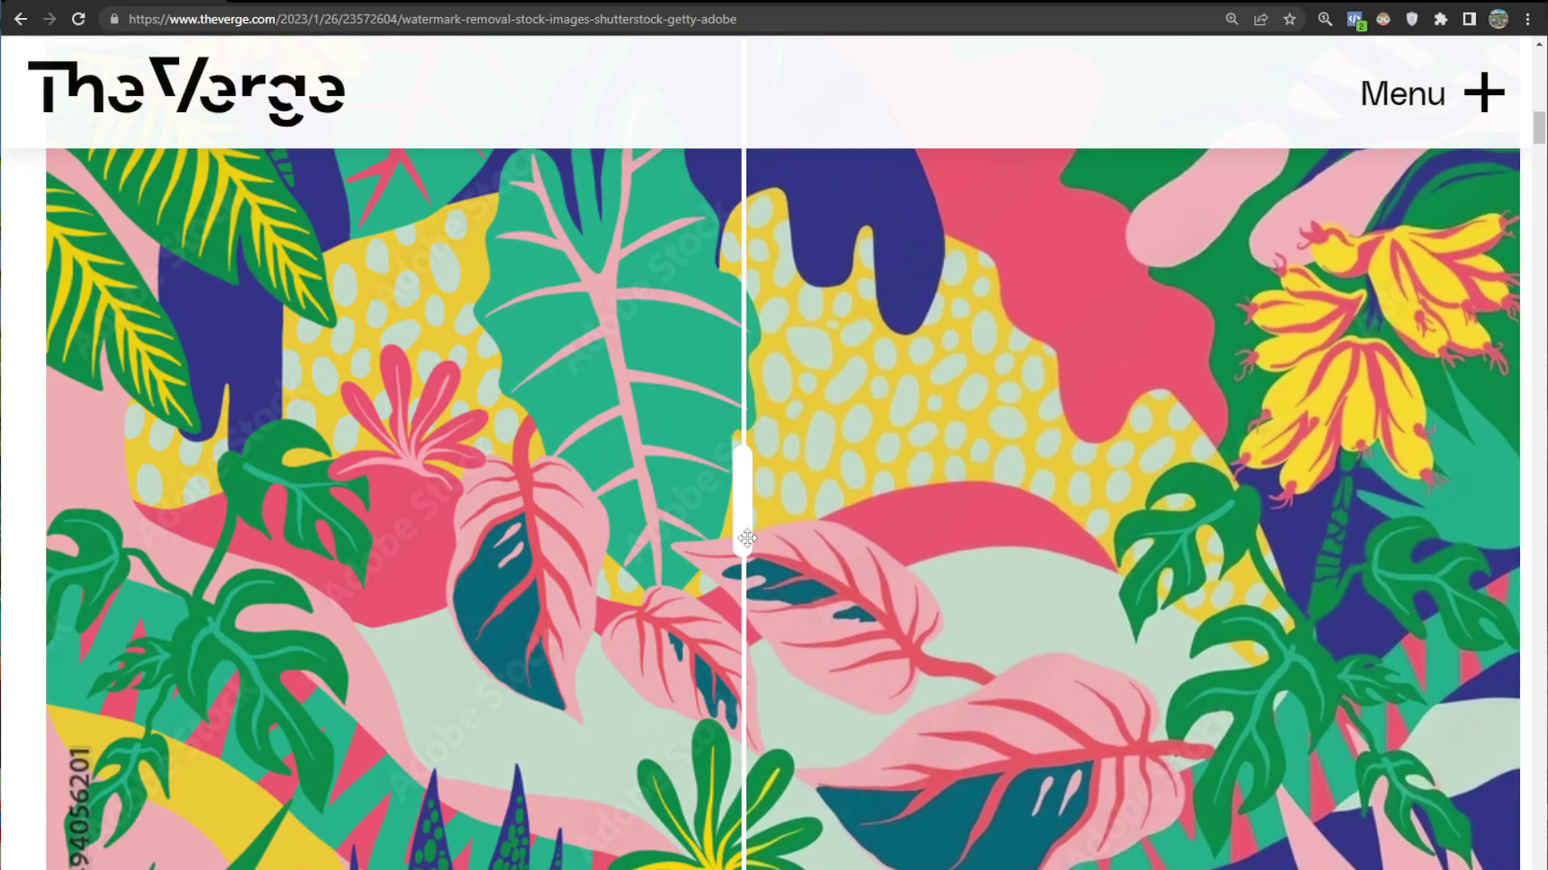
scroll(747, 537, down, 10)
drag(759, 544, 147, 685)
- Highlight the 'upto resolution 2,400 x 2,400 px' note on the WatermarkRemover.io homepage
scroll(146, 686, down, 1)
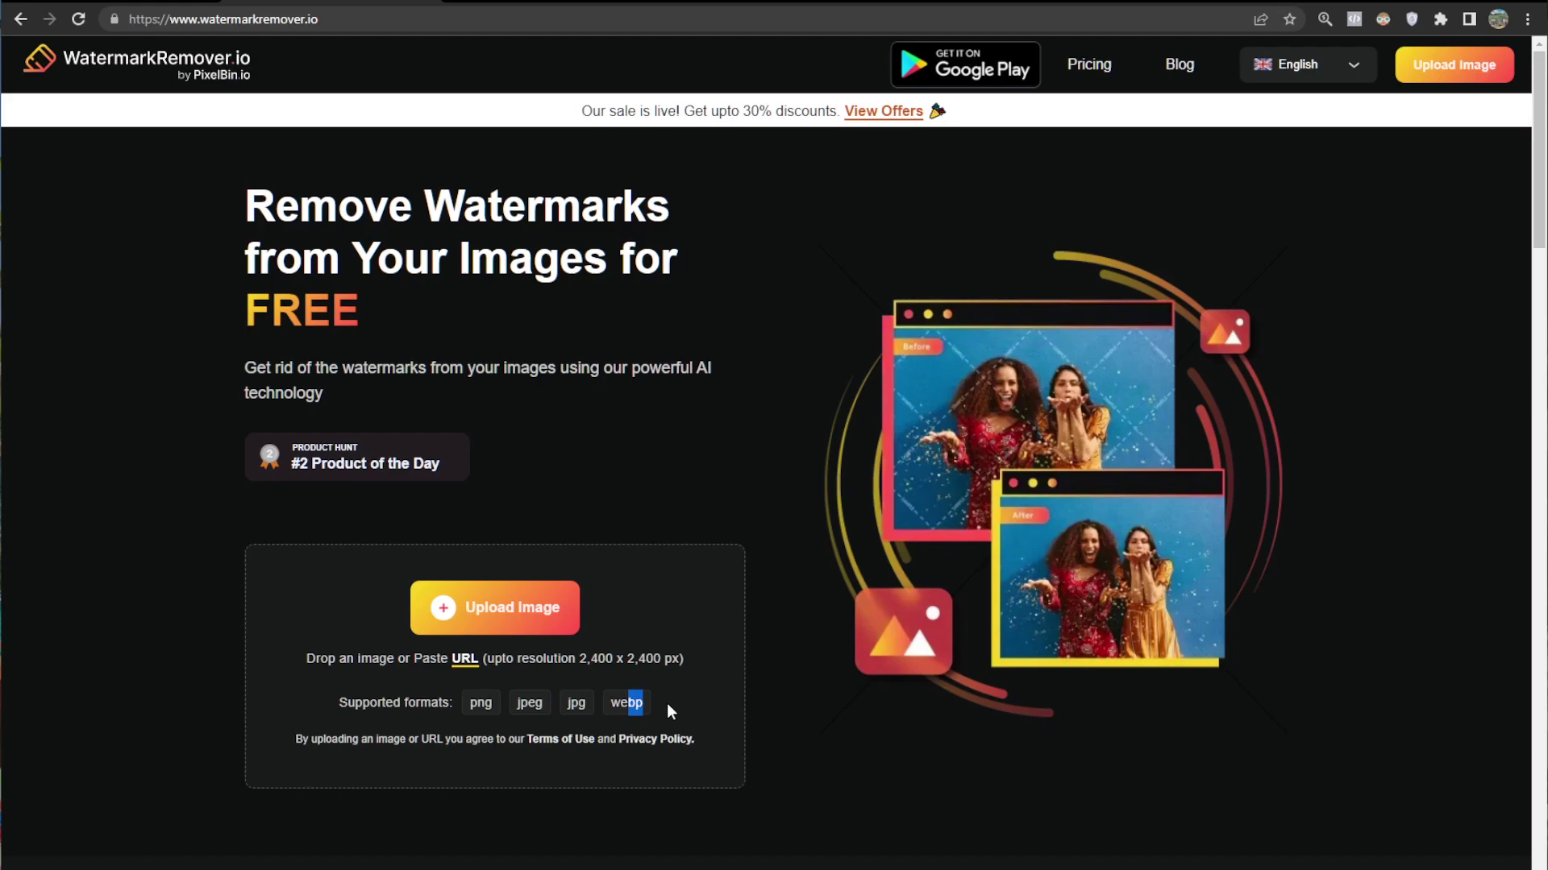
drag(493, 657, 684, 657)
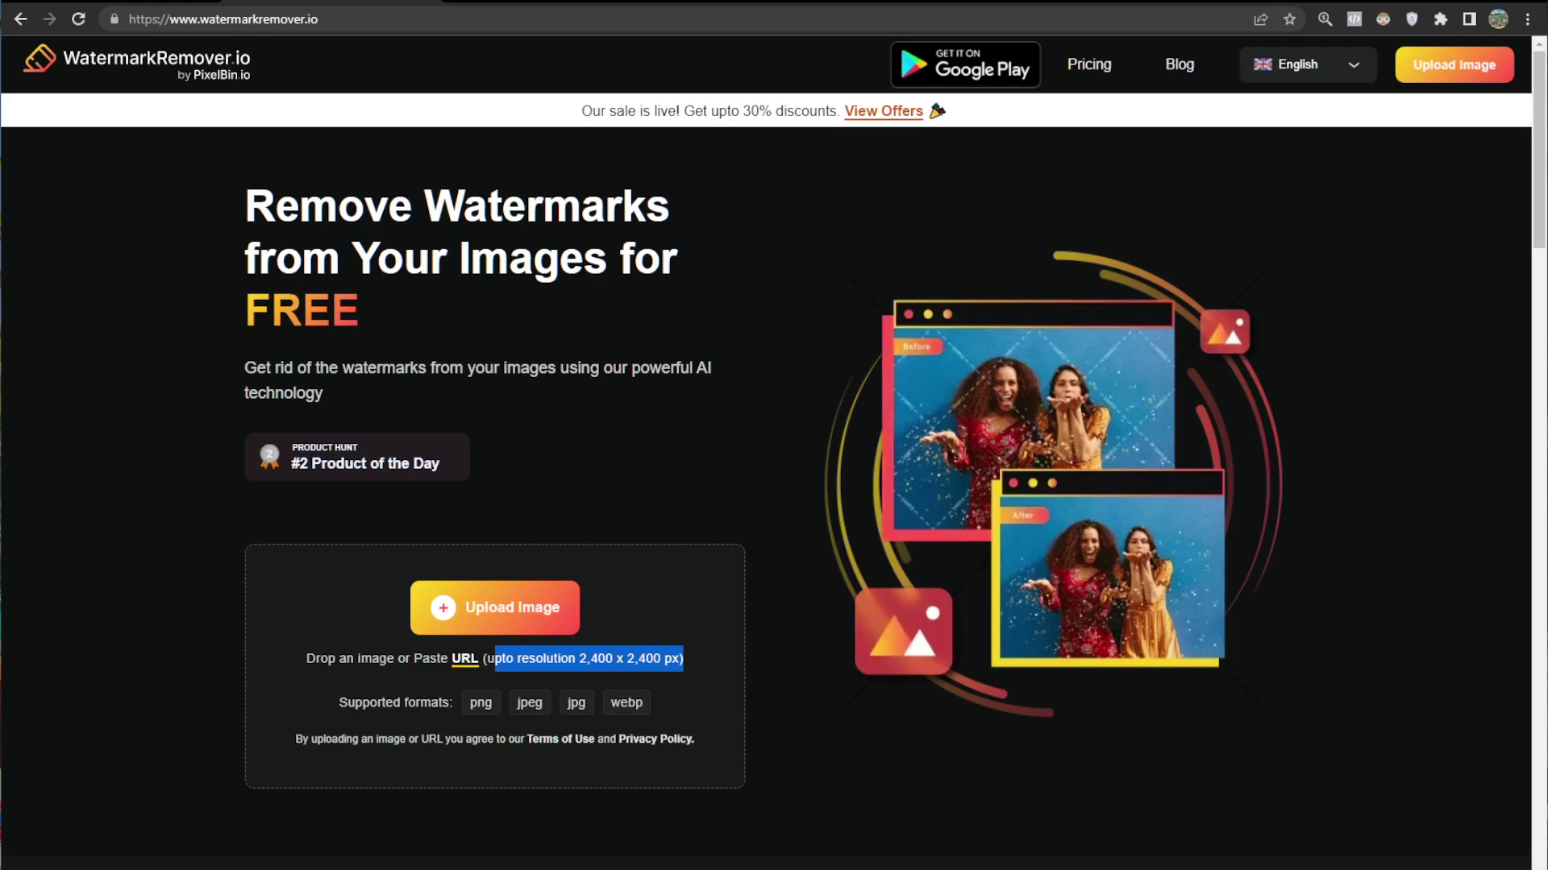
scroll(690, 659, down, 2)
scroll(773, 484, up, 2)
scroll(774, 484, down, 4)
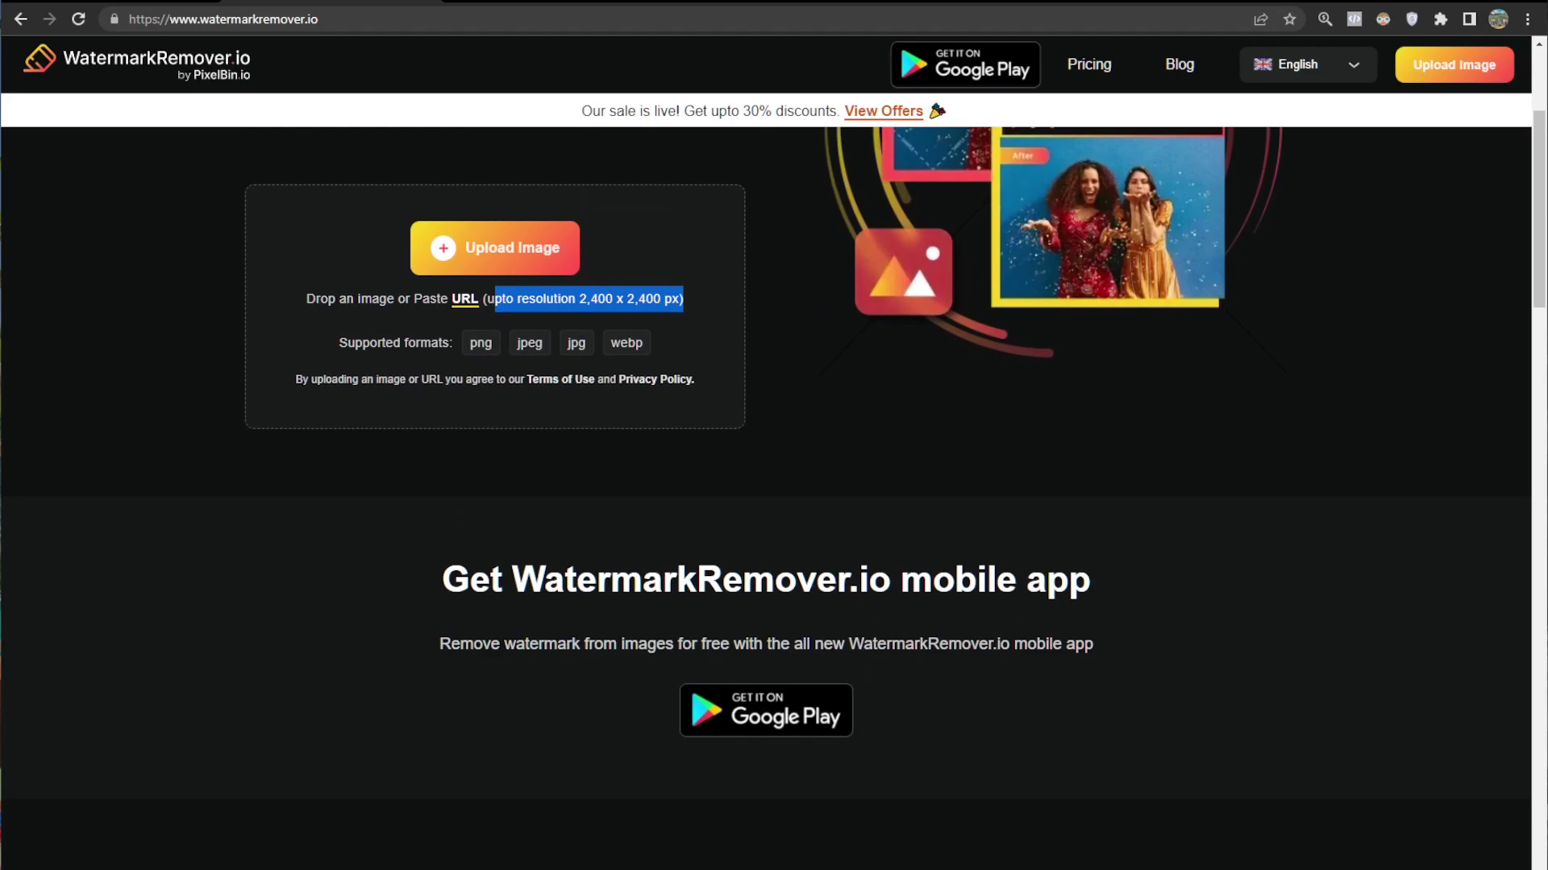
scroll(762, 687, down, 1)
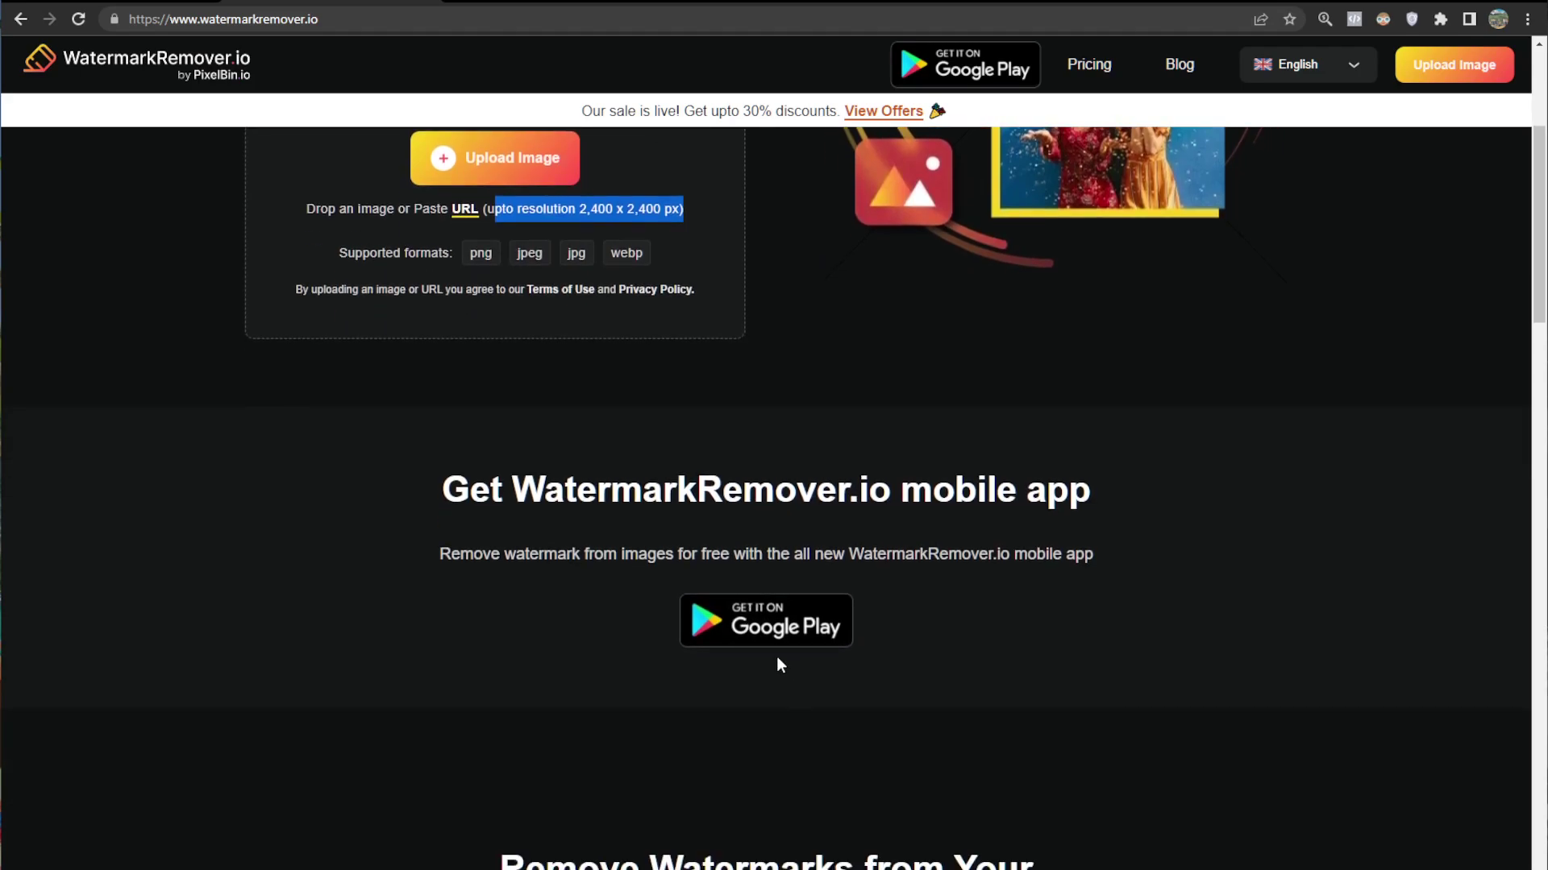
scroll(776, 664, up, 5)
scroll(747, 730, down, 4)
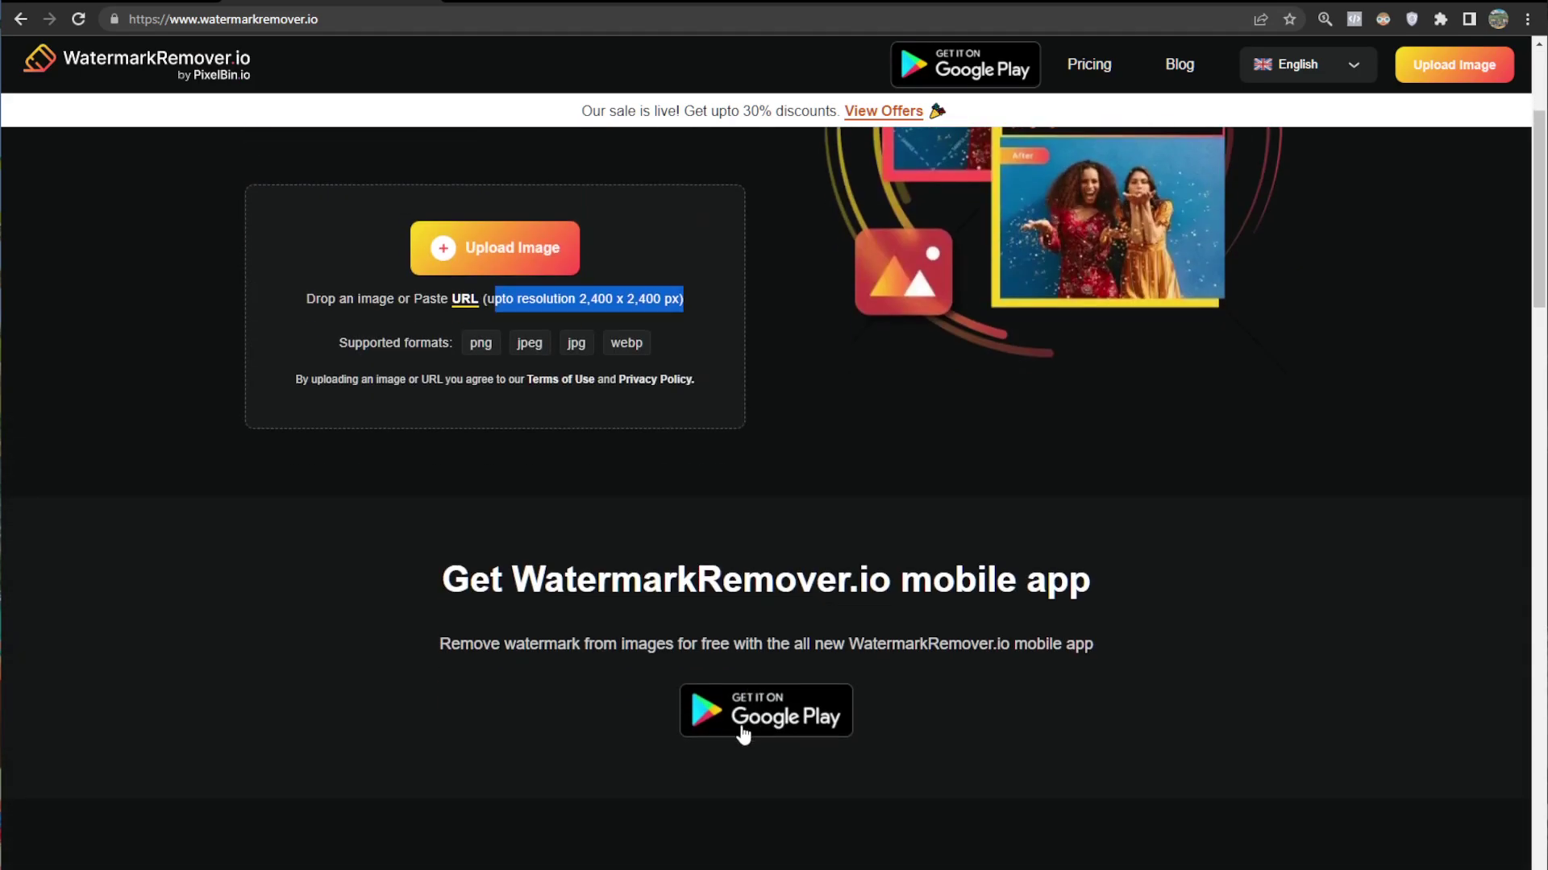
scroll(744, 735, up, 4)
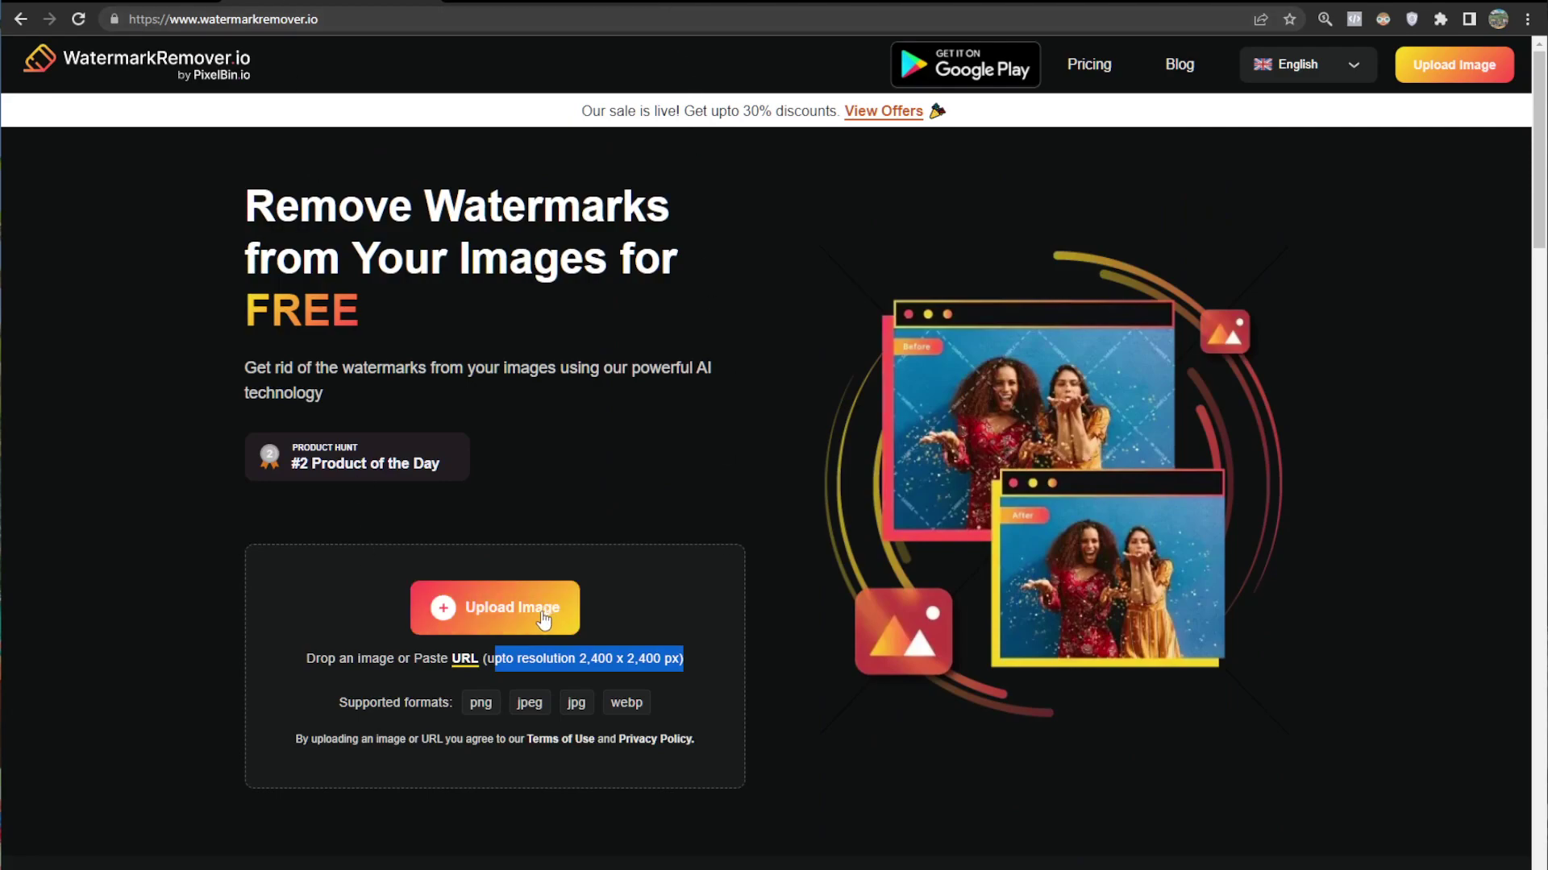
- On Shutterstock, dismiss the free-trial popup and open the trending father-and-son cooking photo
click(725, 6)
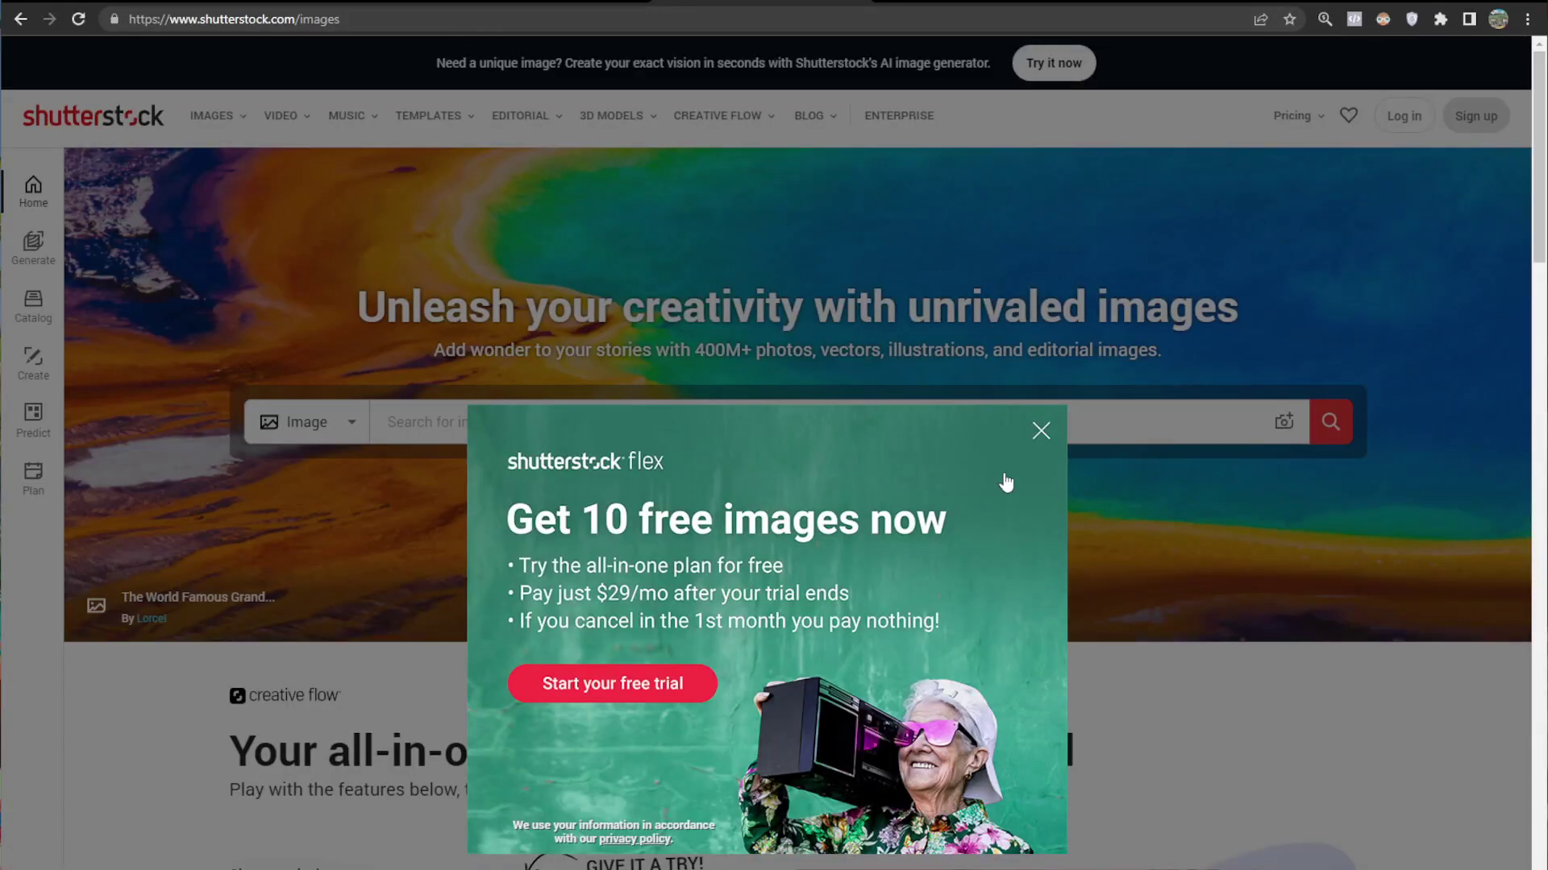
click(1040, 431)
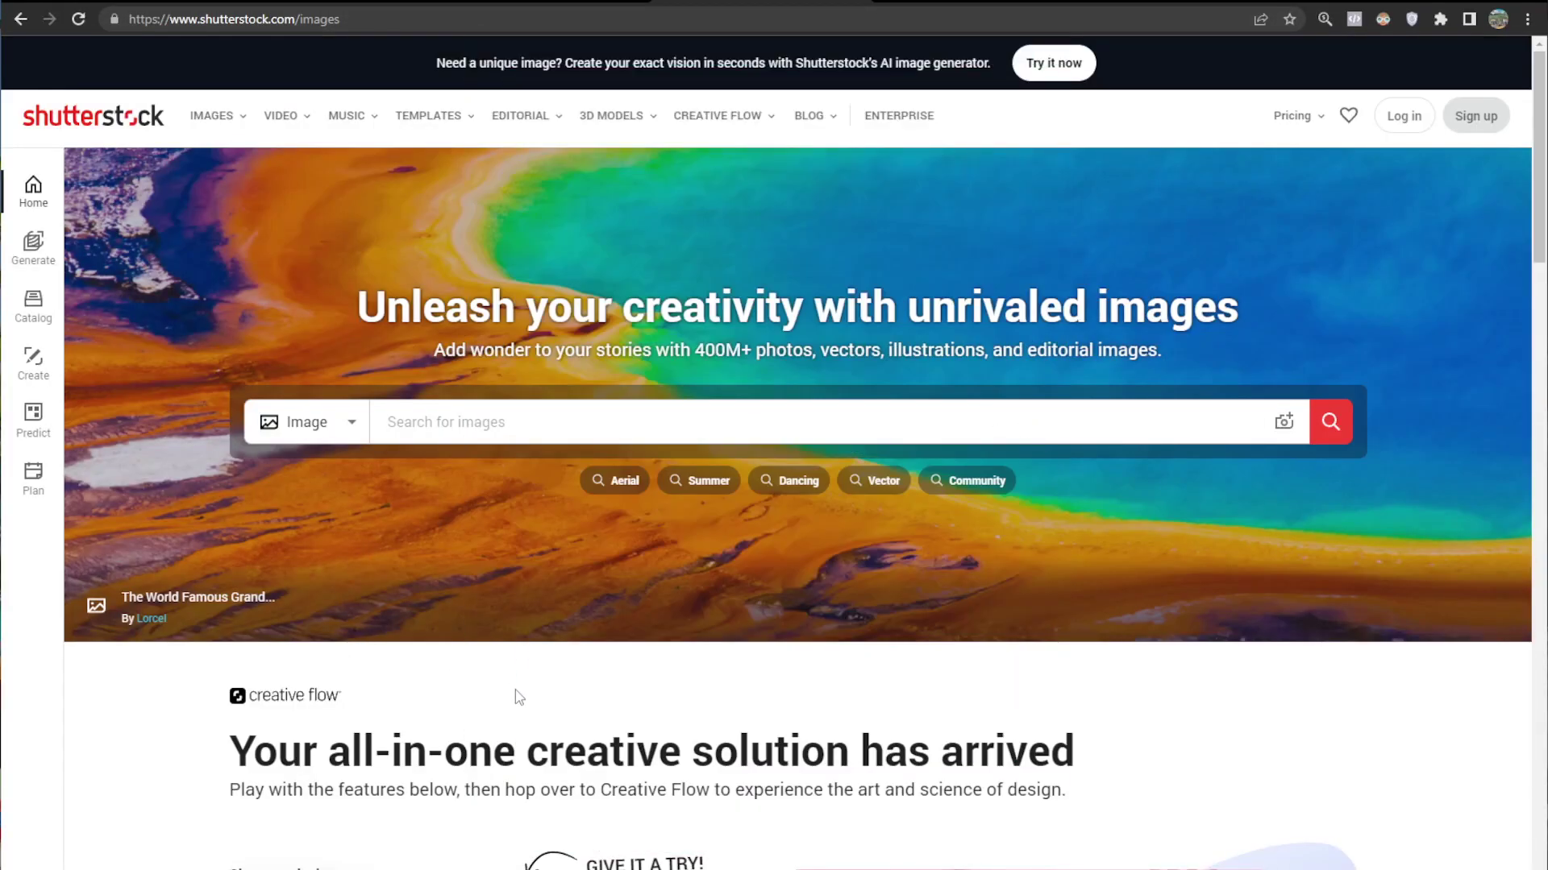
scroll(519, 697, down, 15)
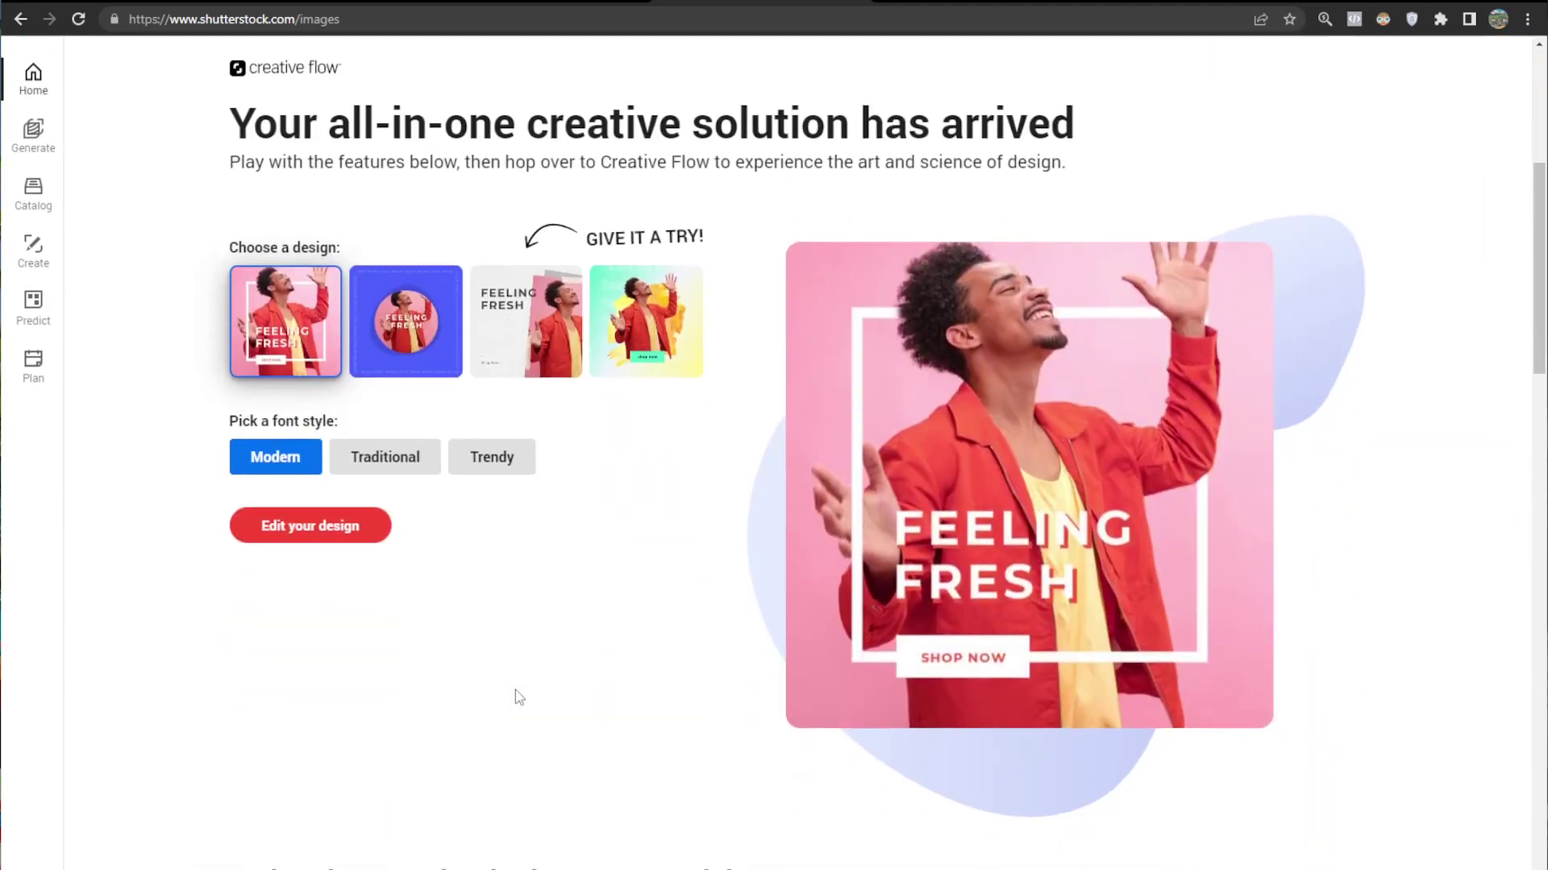
scroll(515, 693, up, 15)
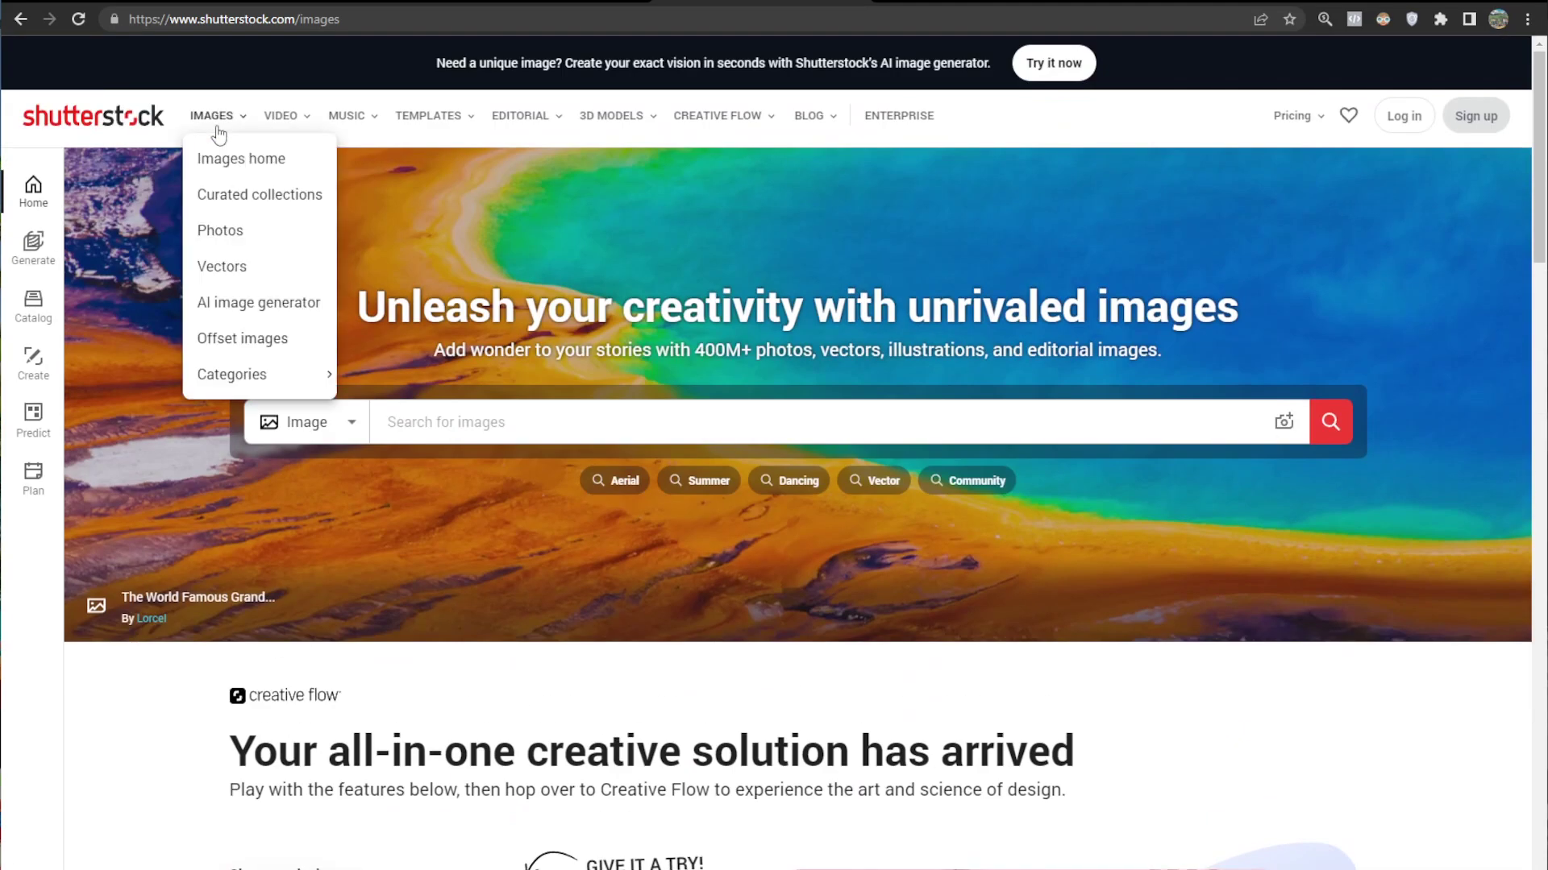
scroll(359, 292, down, 9)
scroll(441, 545, down, 9)
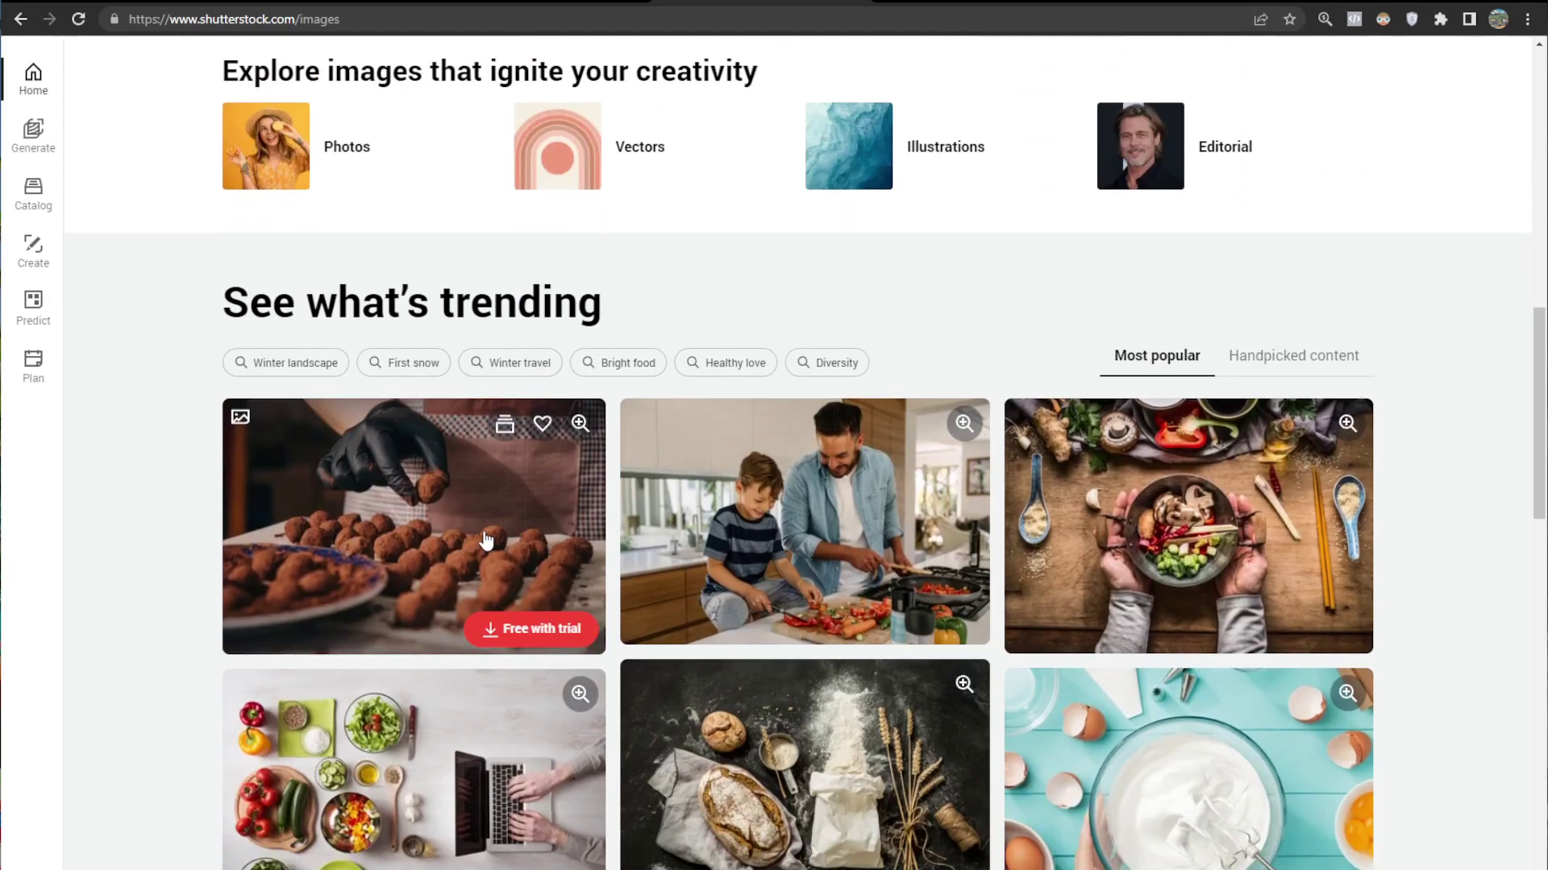
scroll(486, 540, down, 1)
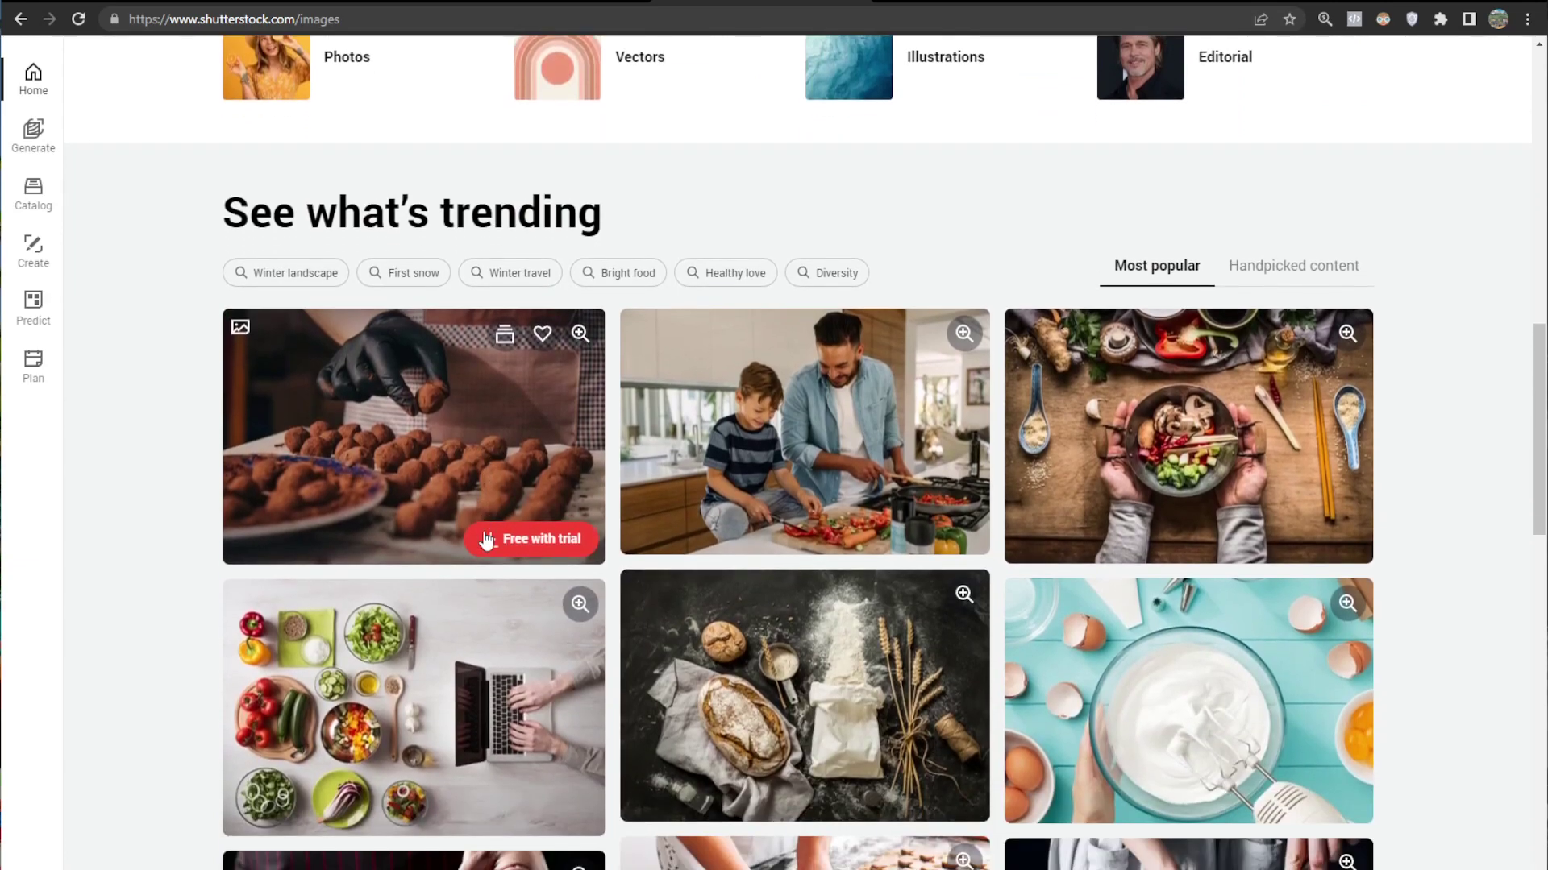
click(821, 443)
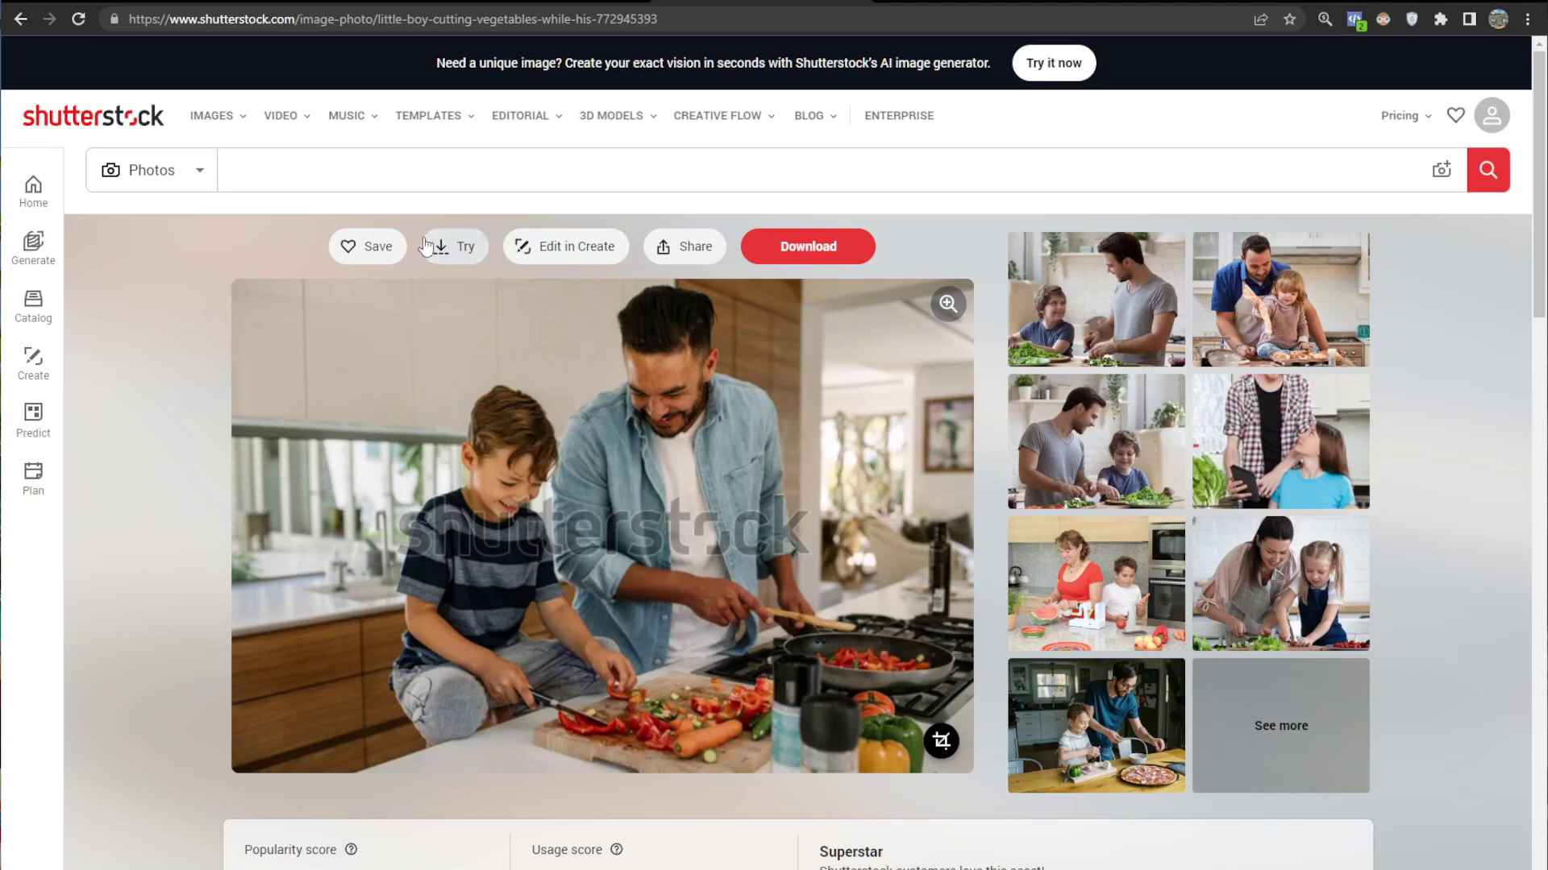
- Download the watermarked comp of the kitchen photo and preview it in Windows Photos
click(457, 268)
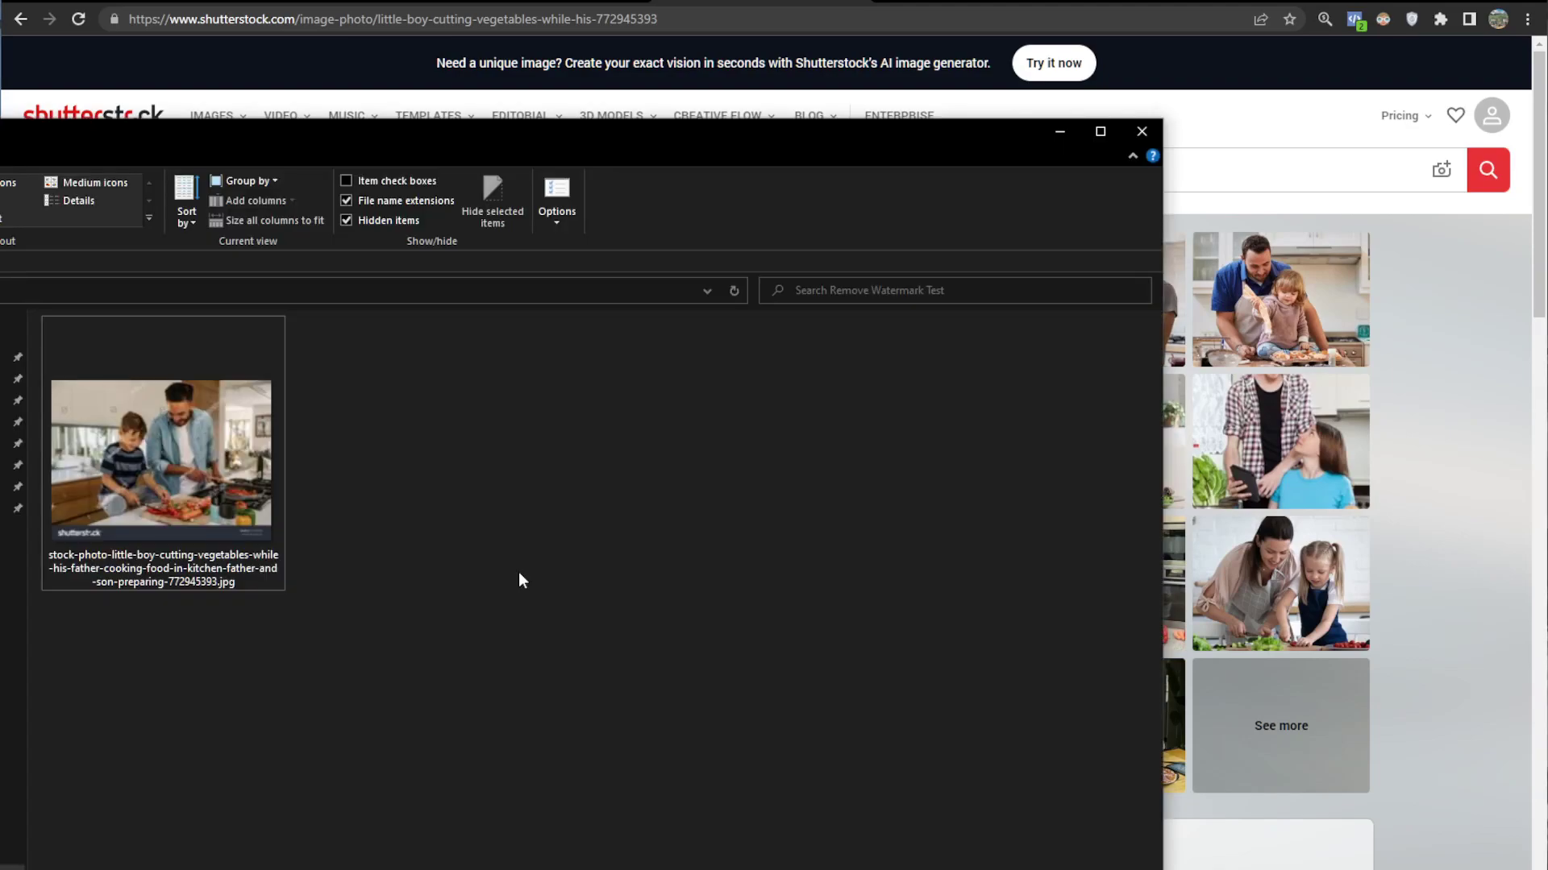
double_click(200, 454)
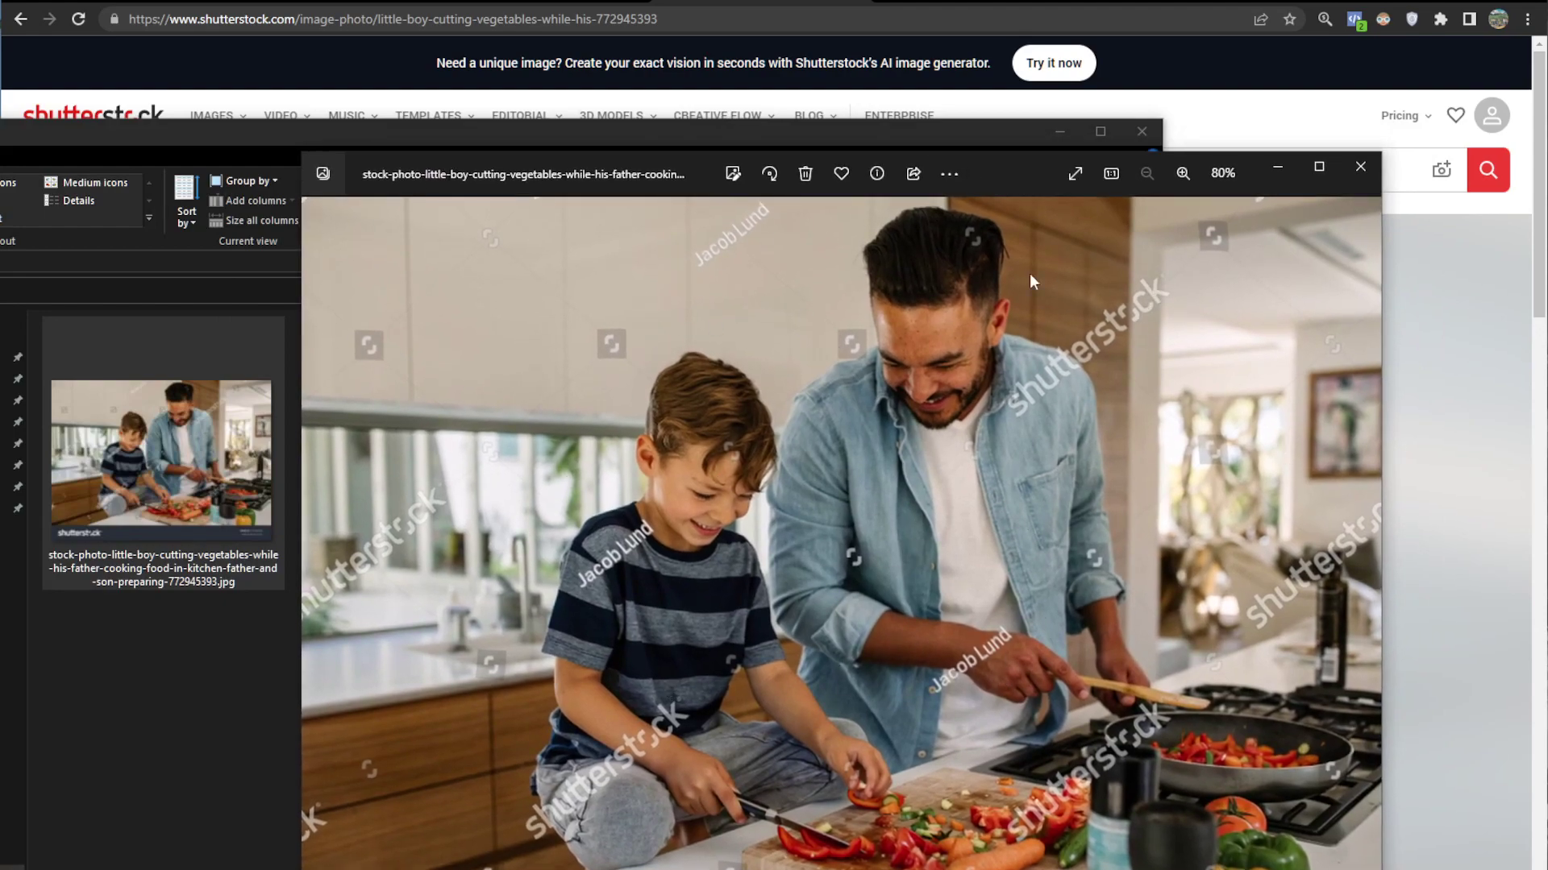
click(1057, 133)
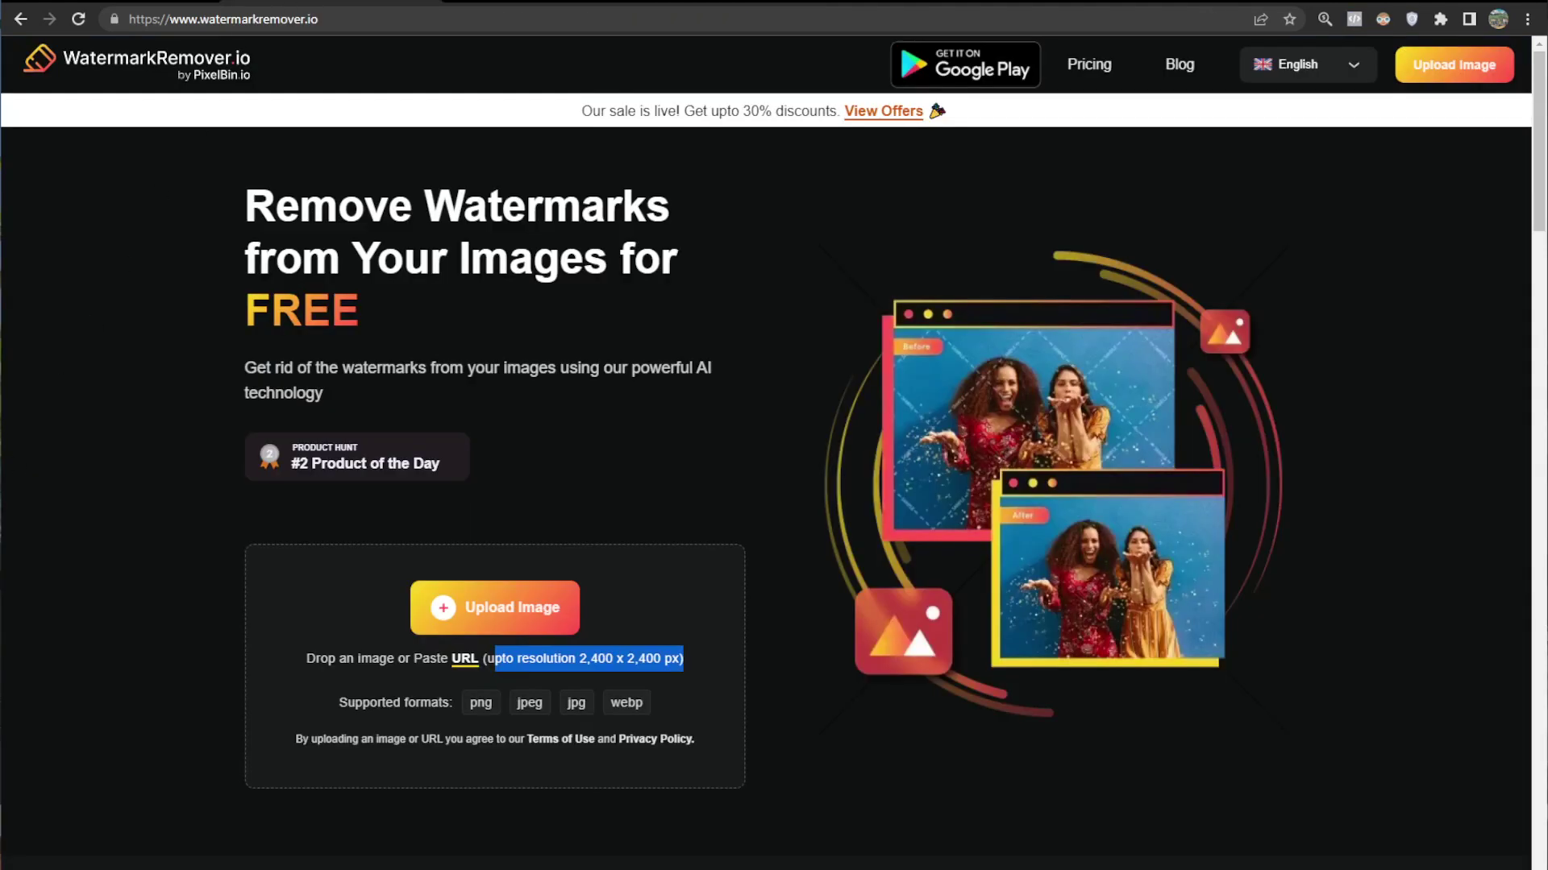
- Drag the downloaded kitchen photo from File Explorer onto WatermarkRemover.io's Upload Image box
key(alt+Tab)
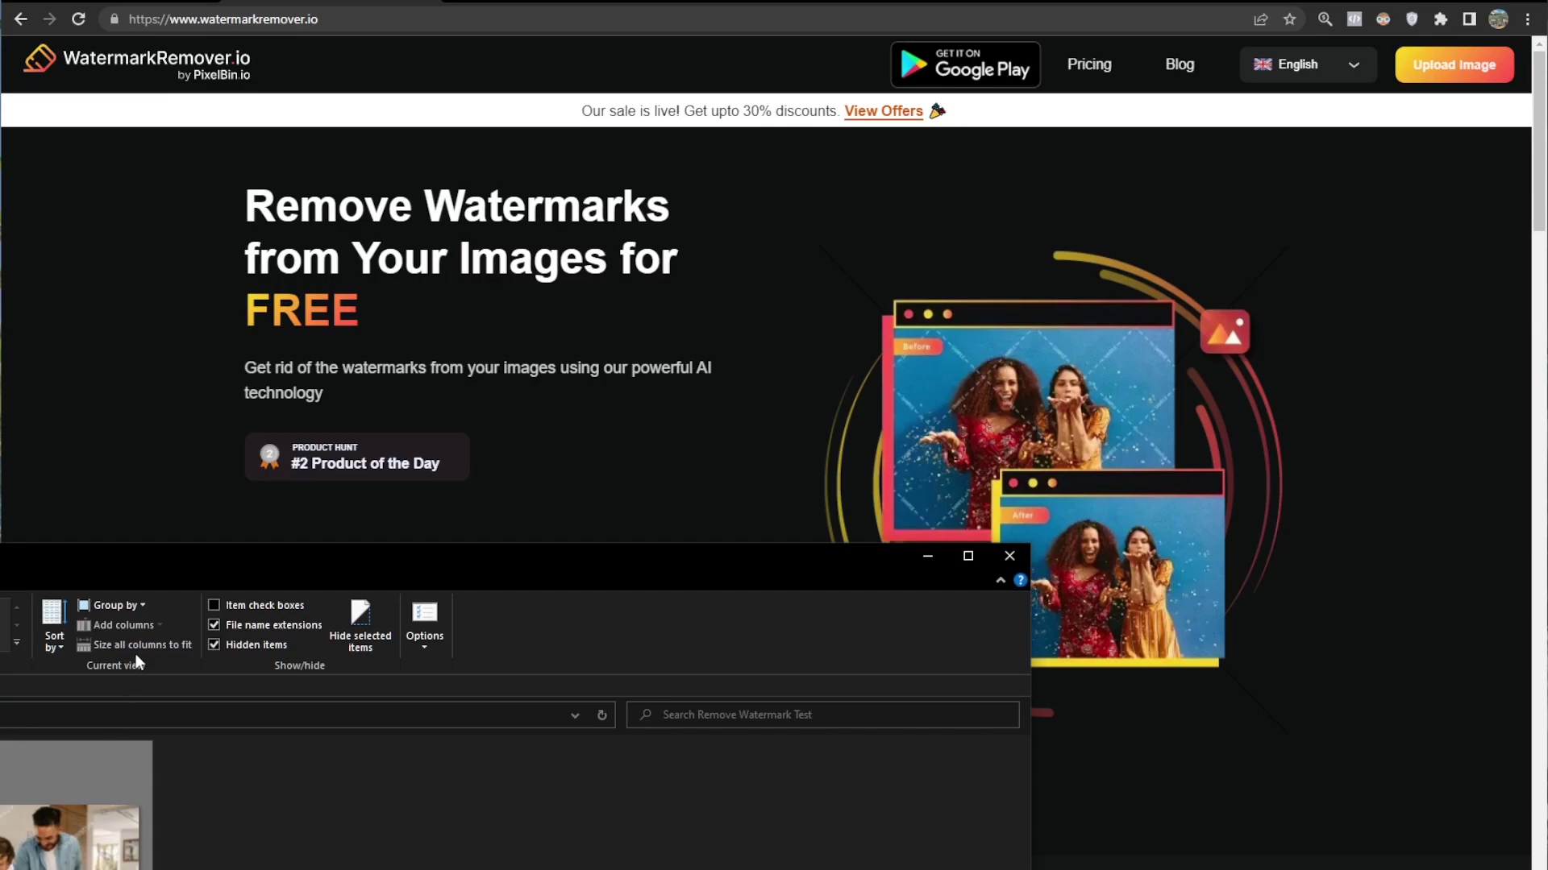
drag(105, 566, 239, 542)
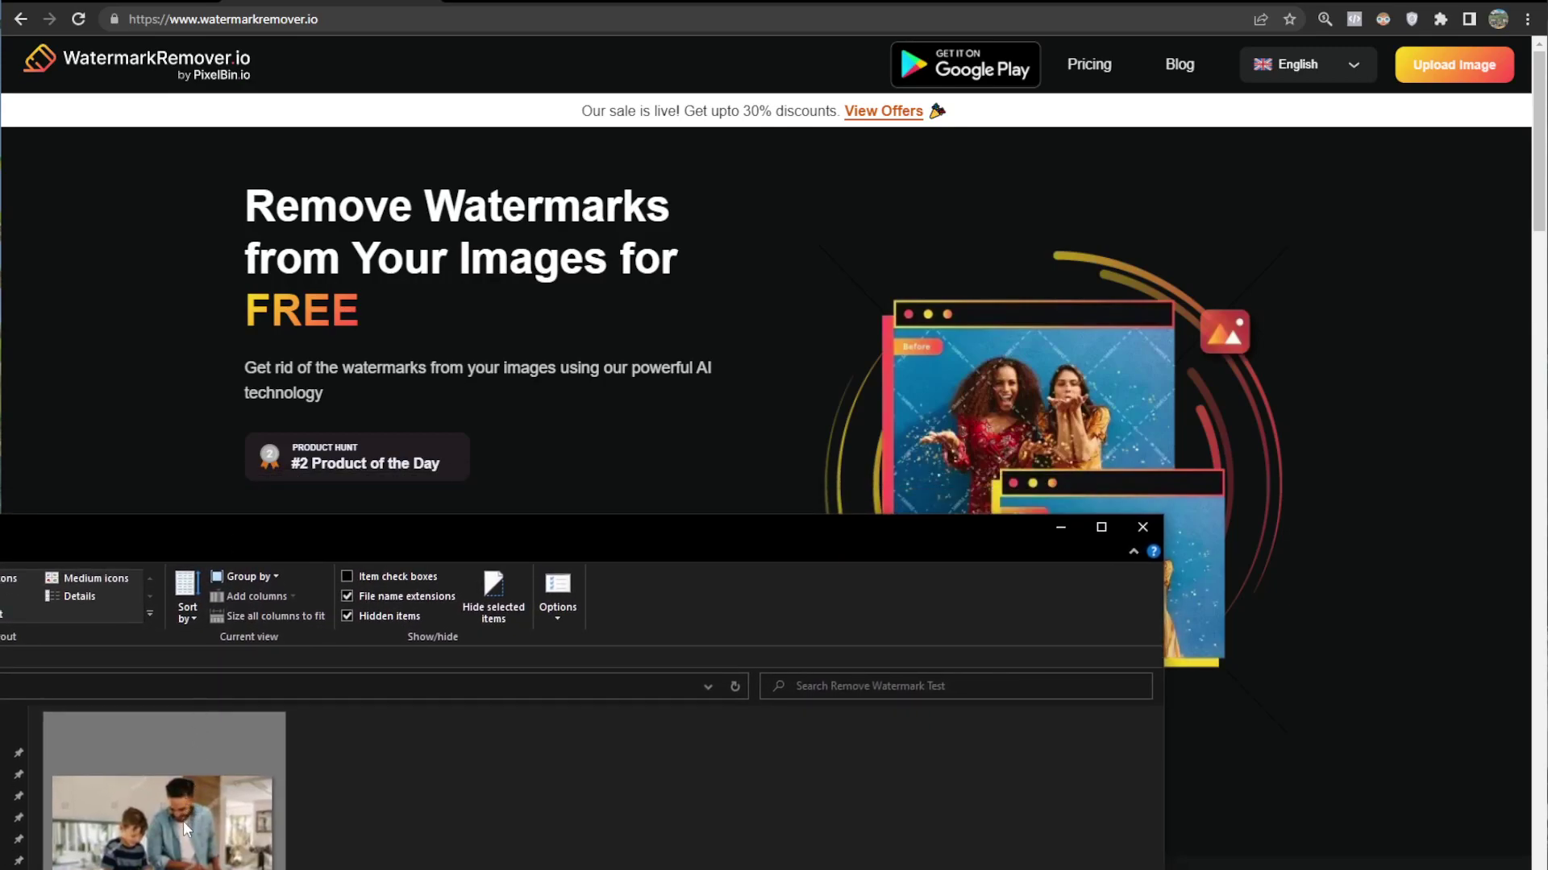
drag(1164, 602, 395, 639)
drag(188, 844, 516, 639)
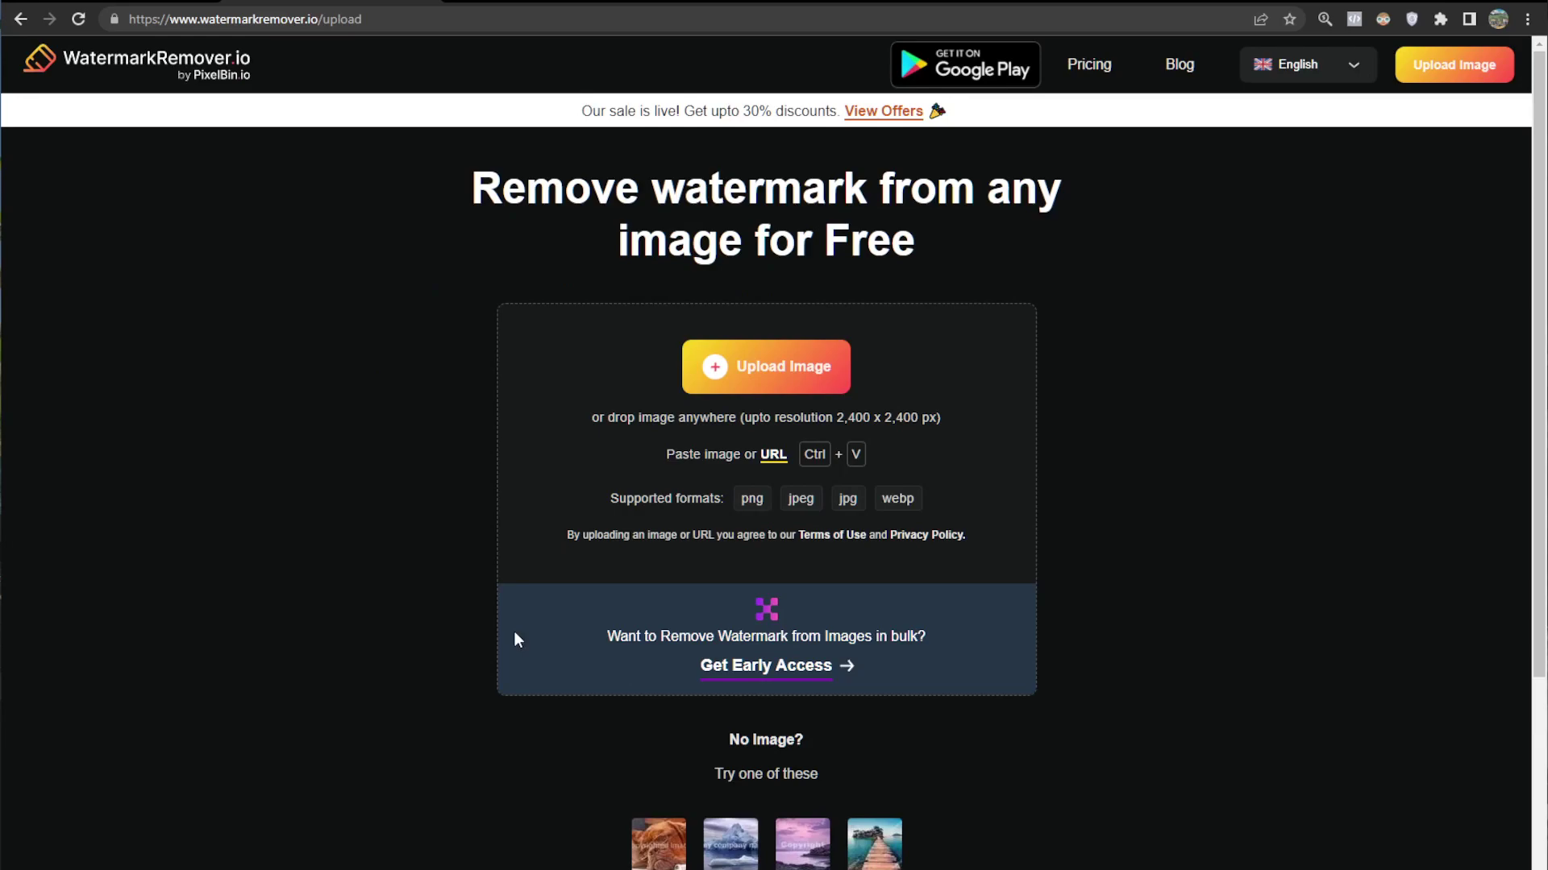
scroll(514, 631, down, 1)
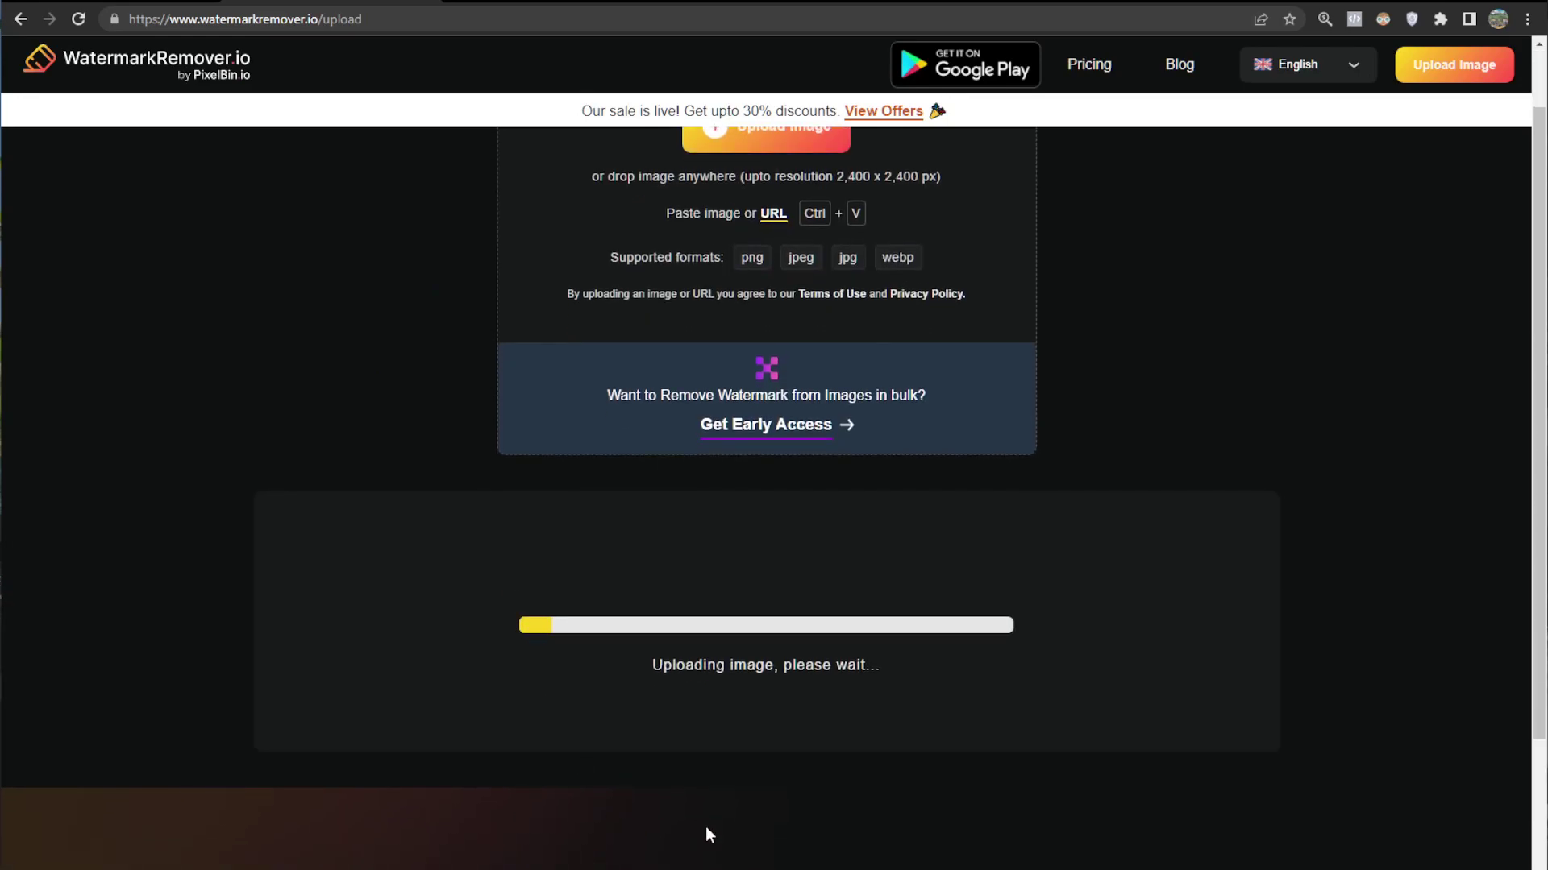
scroll(967, 682, up, 1)
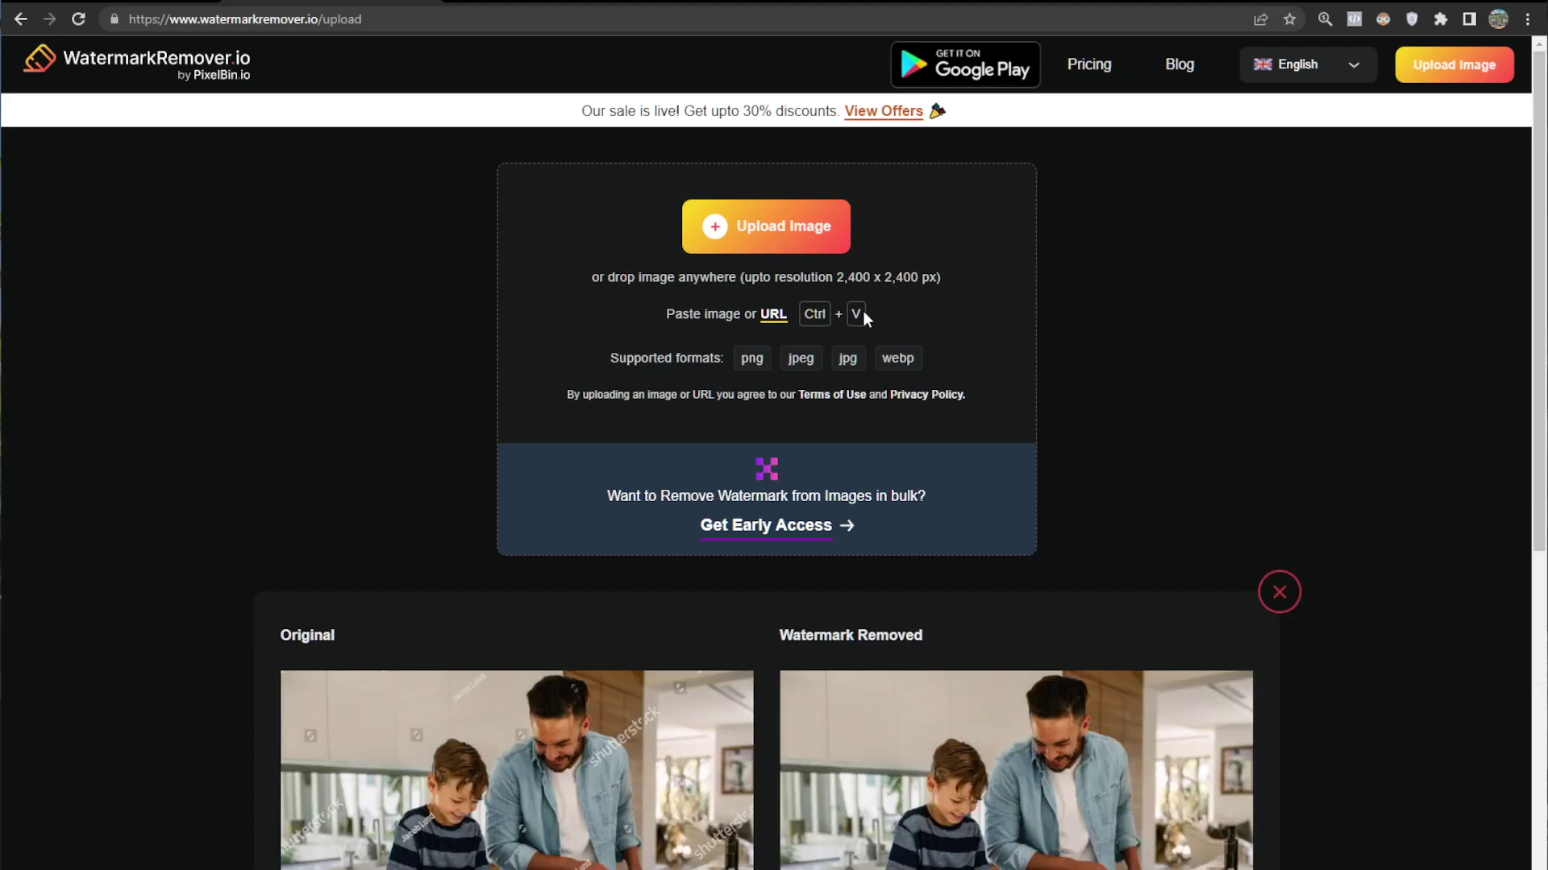
scroll(829, 643, down, 2)
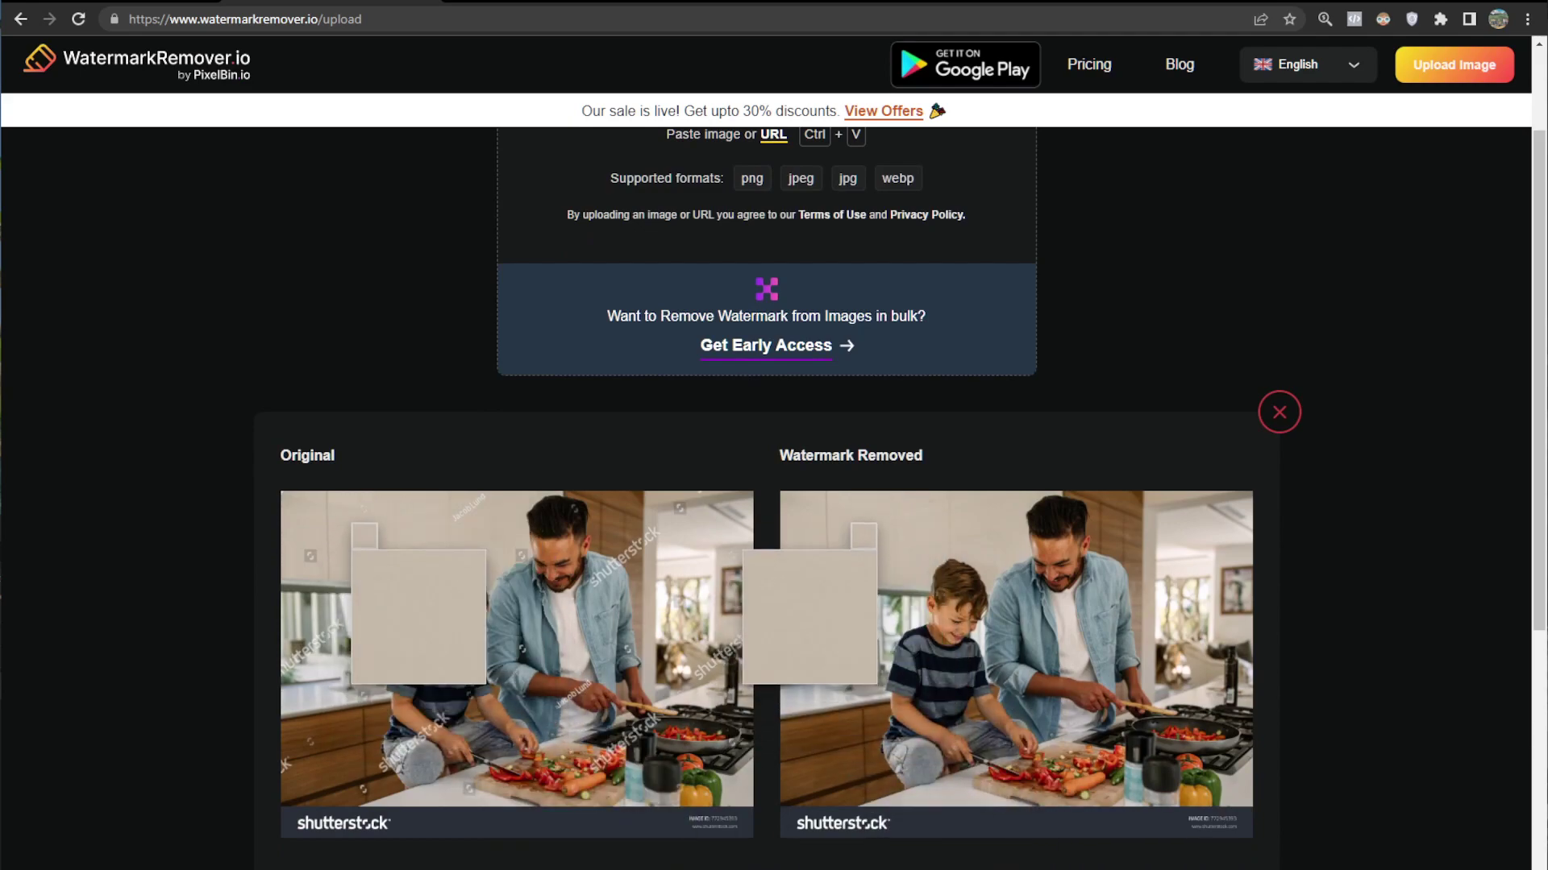
- Zoom the page to 150% and compare the Original and Watermark Removed kitchen photos
key(ctrl+plus)
key(ctrl+plus)
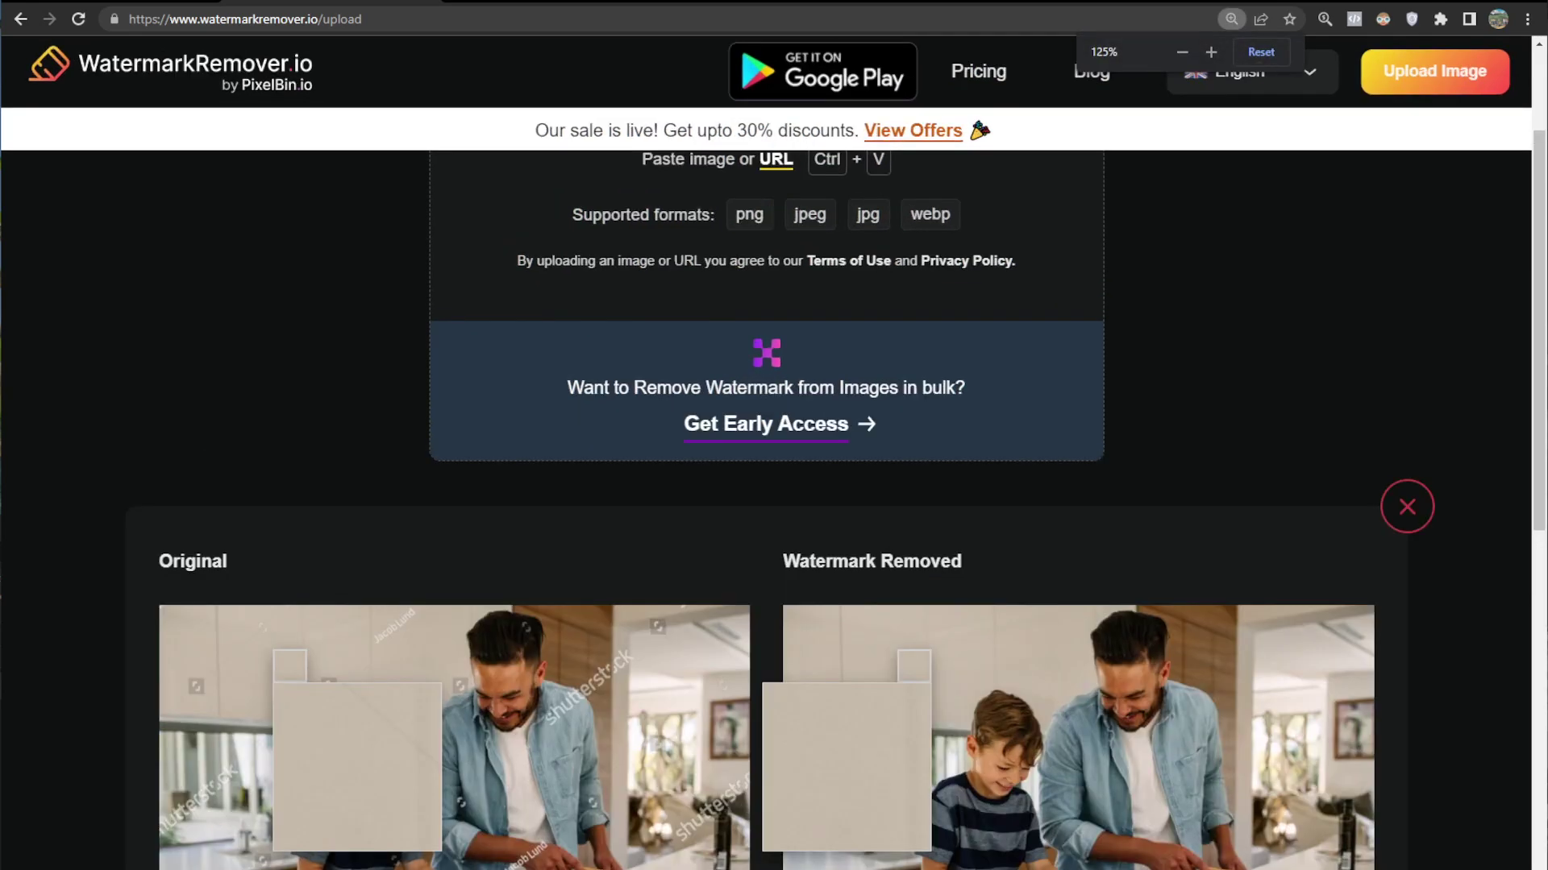
scroll(874, 524, down, 3)
key(ctrl+plus)
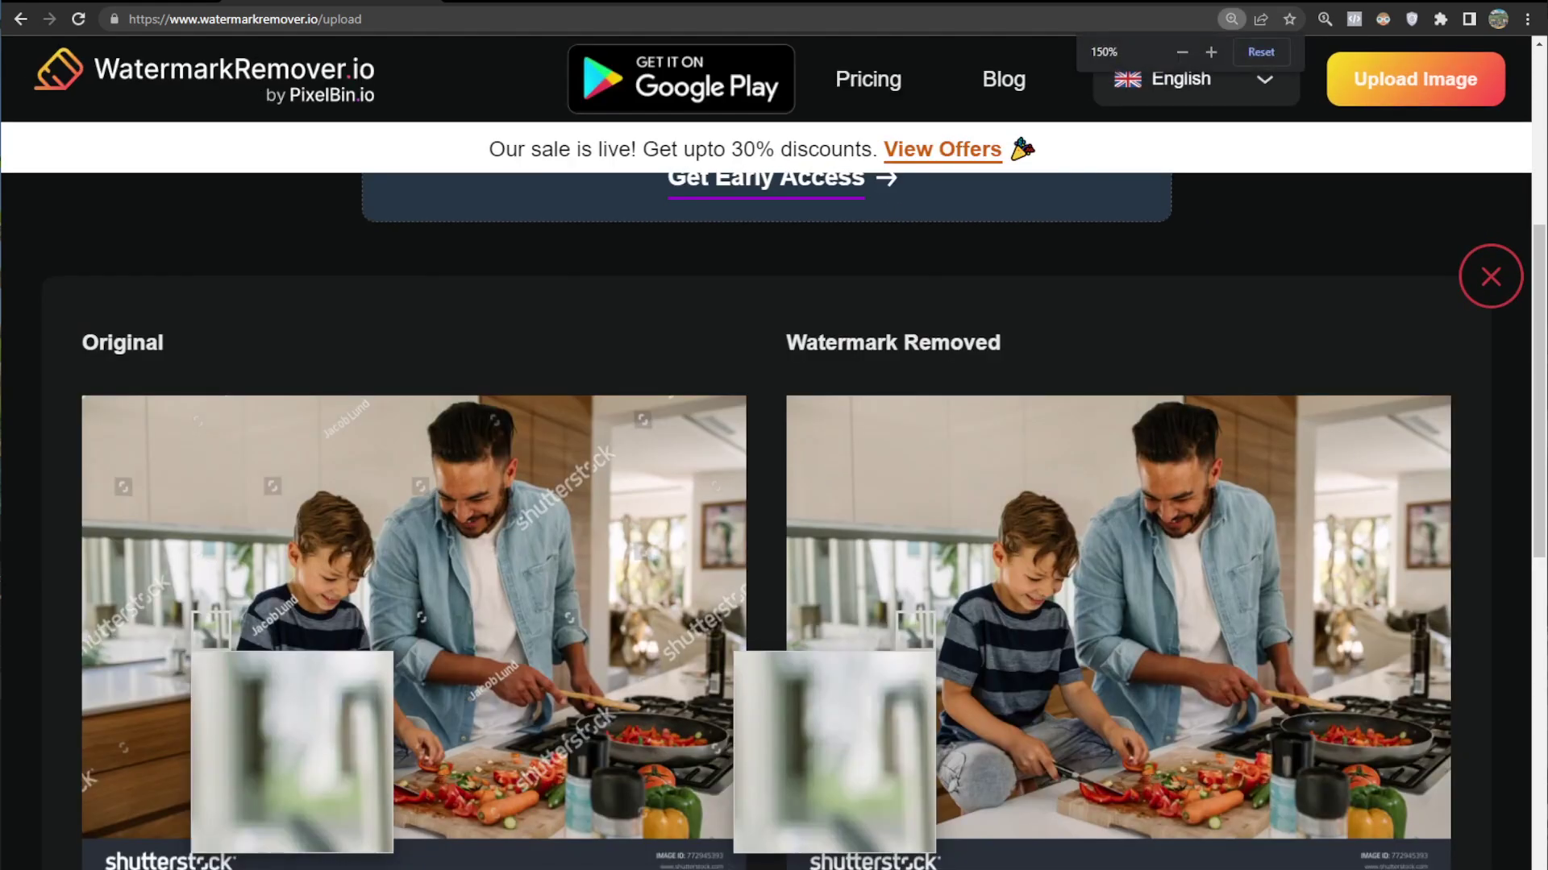
scroll(774, 516, down, 1)
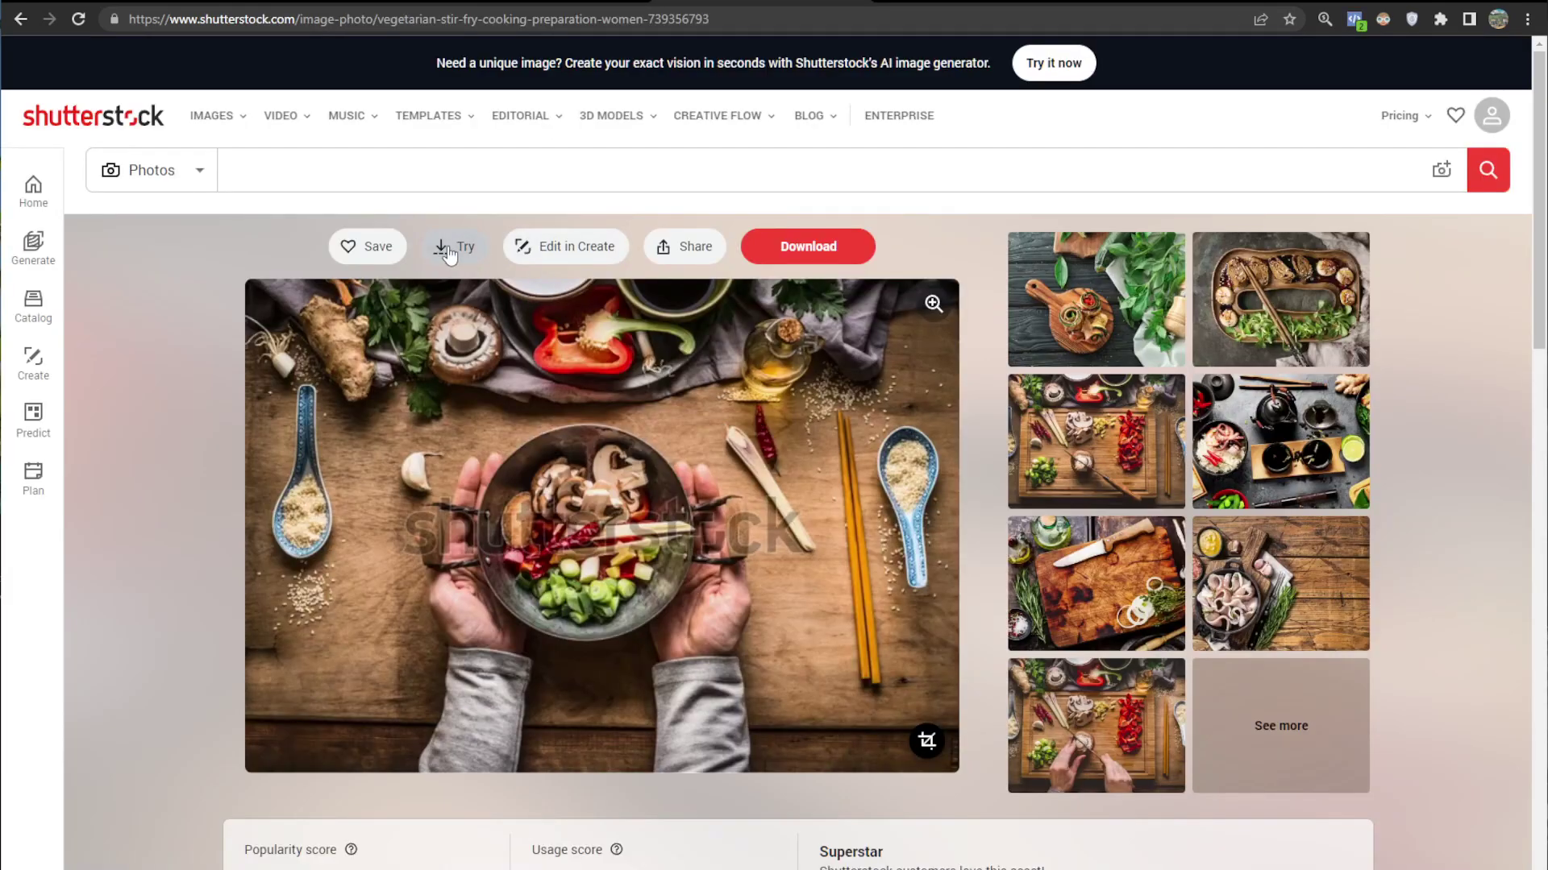
- Place the downloaded stock-photos folder beside the stir-fry page and minimize the stir-fry preview
drag(94, 531, 215, 166)
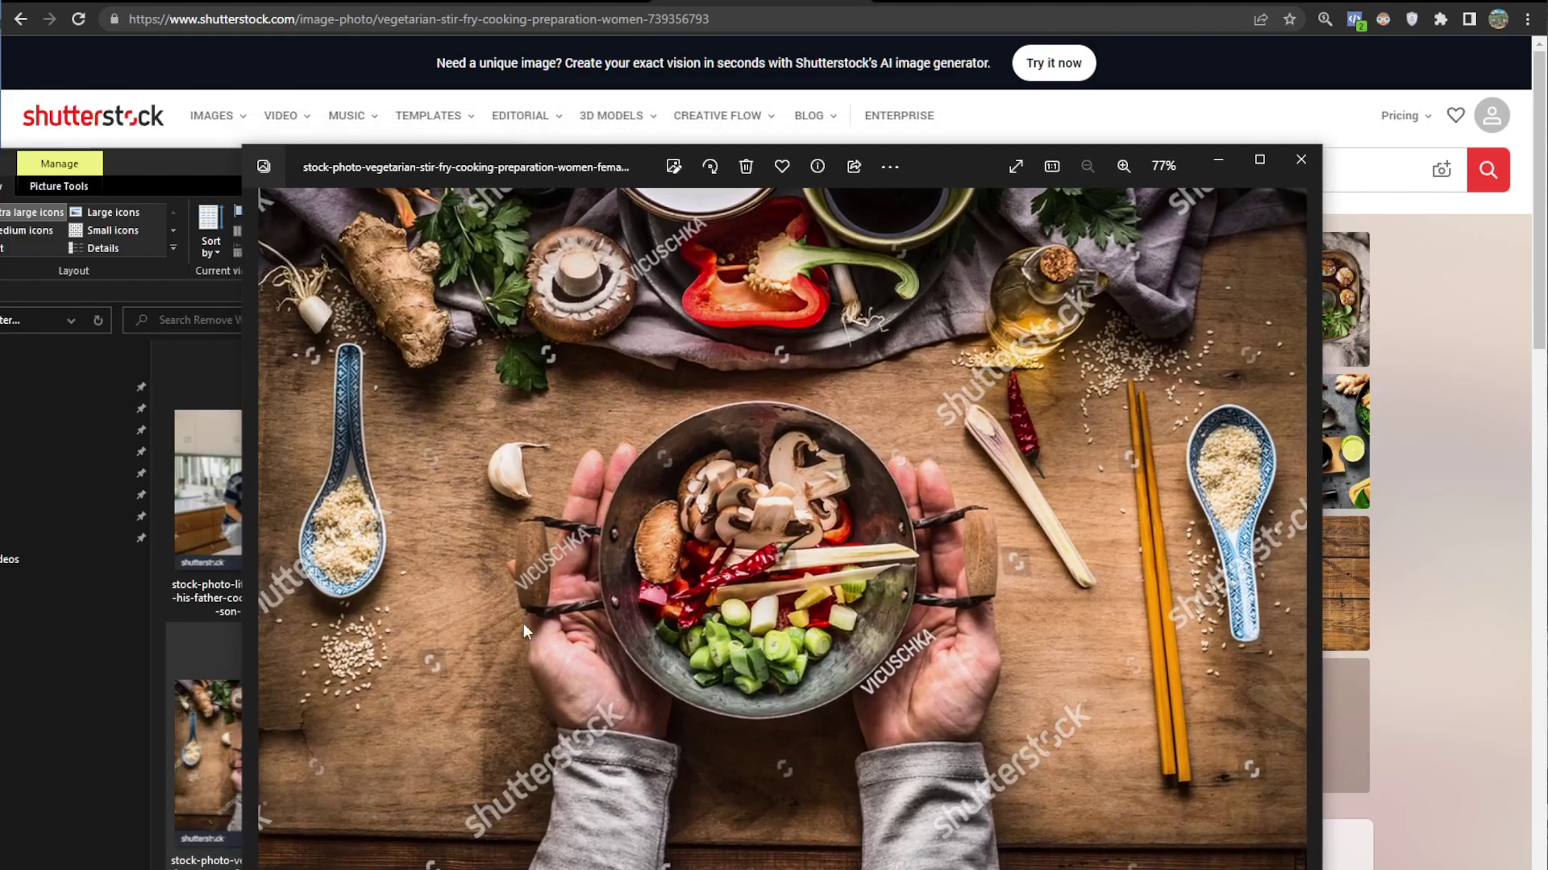
click(1206, 163)
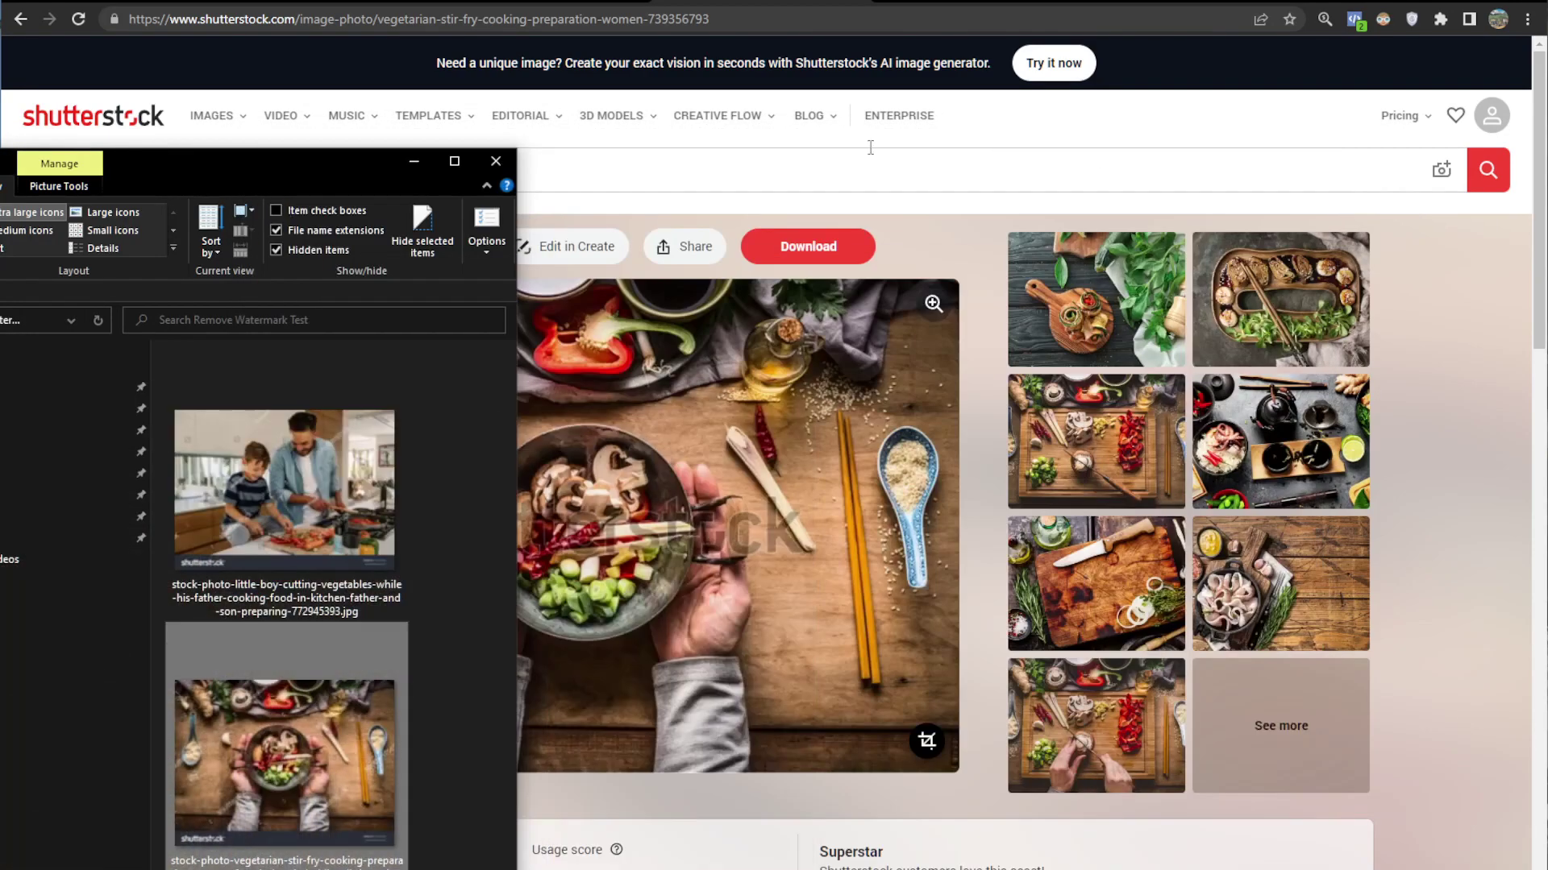
- Drop the stir-fry photo file onto WatermarkRemover.io and scroll to its original-versus-cleaned comparison
click(298, 3)
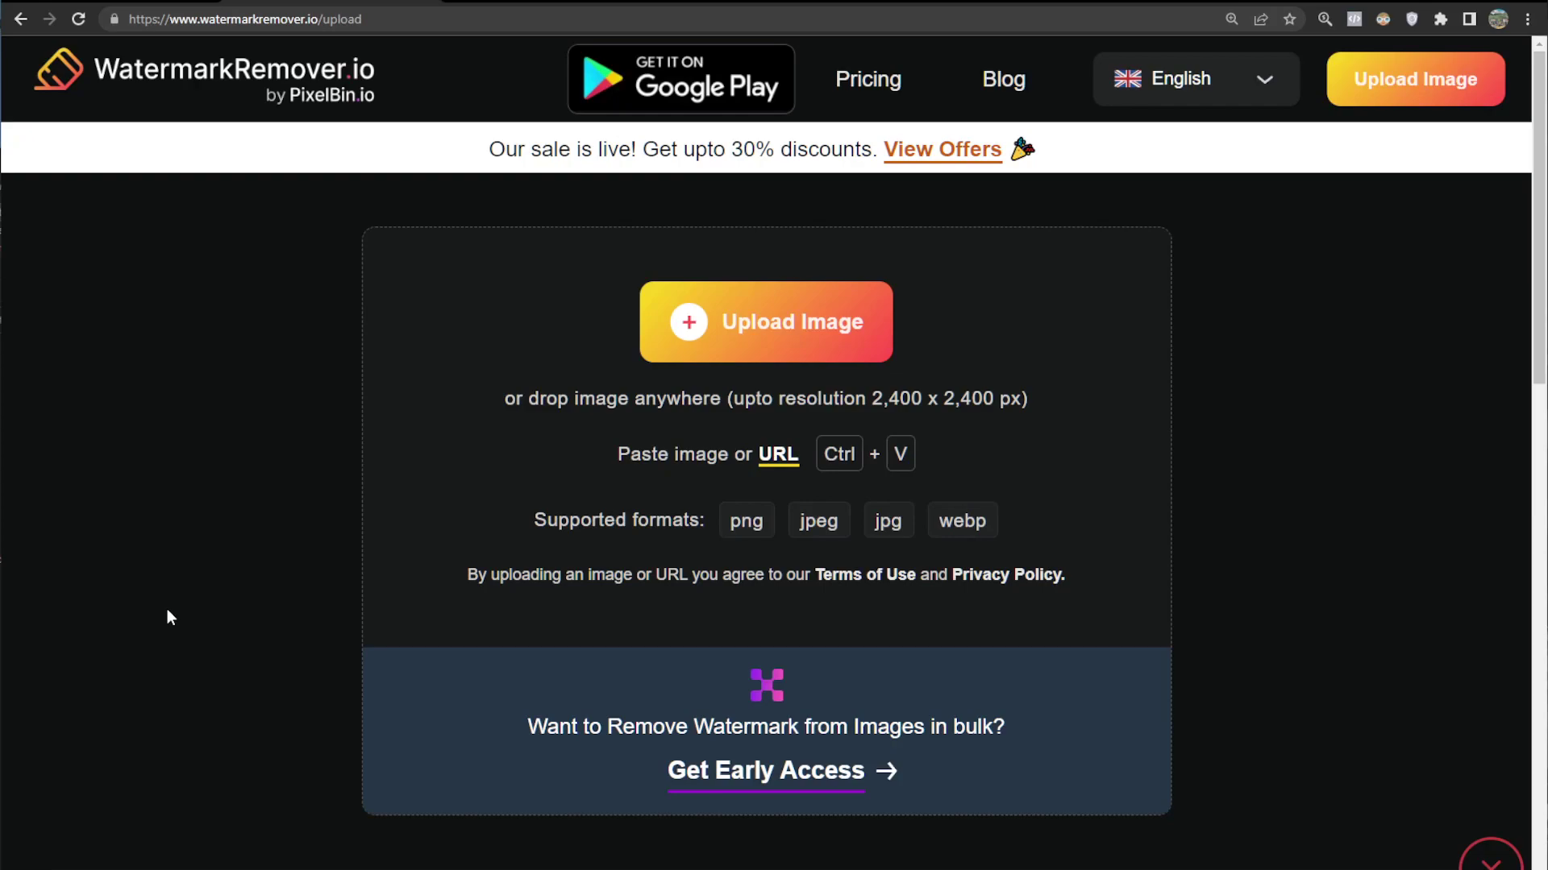
key(alt+Tab)
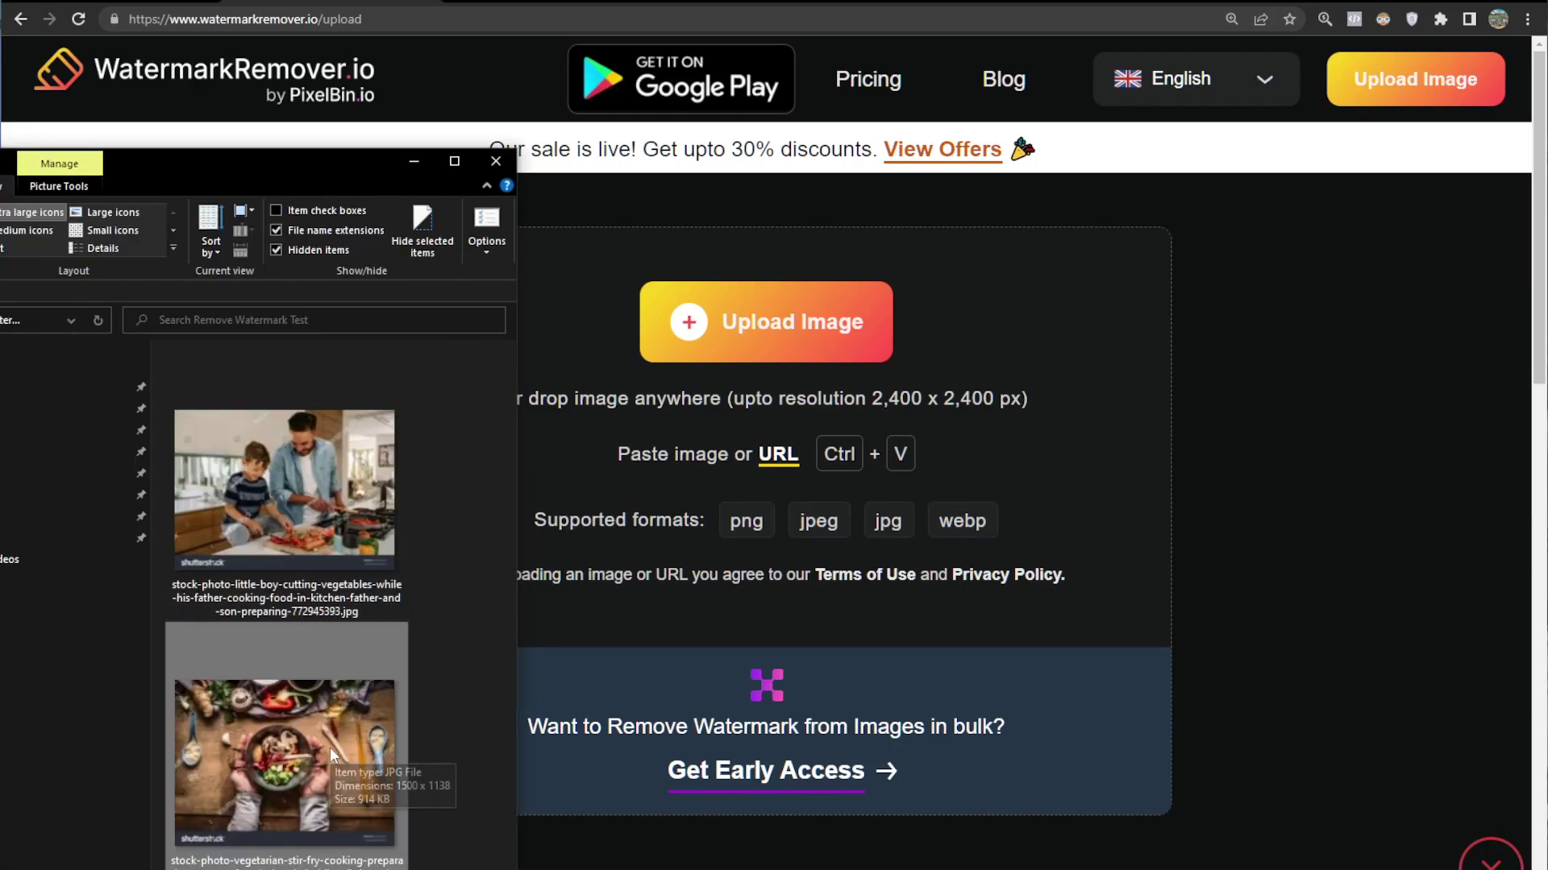
drag(330, 747, 587, 593)
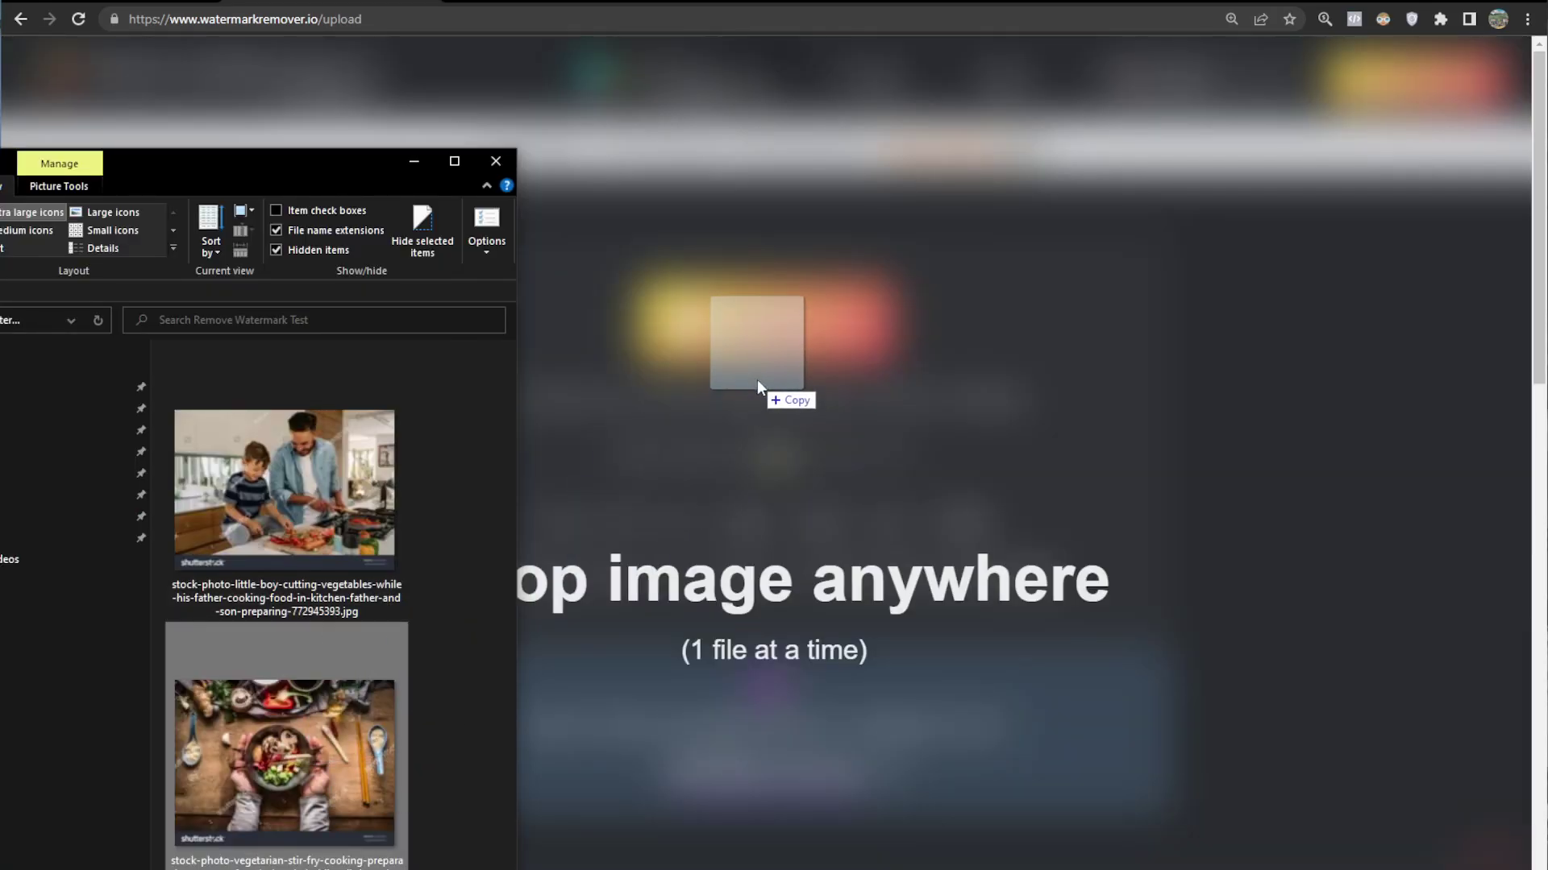
drag(756, 380, 758, 375)
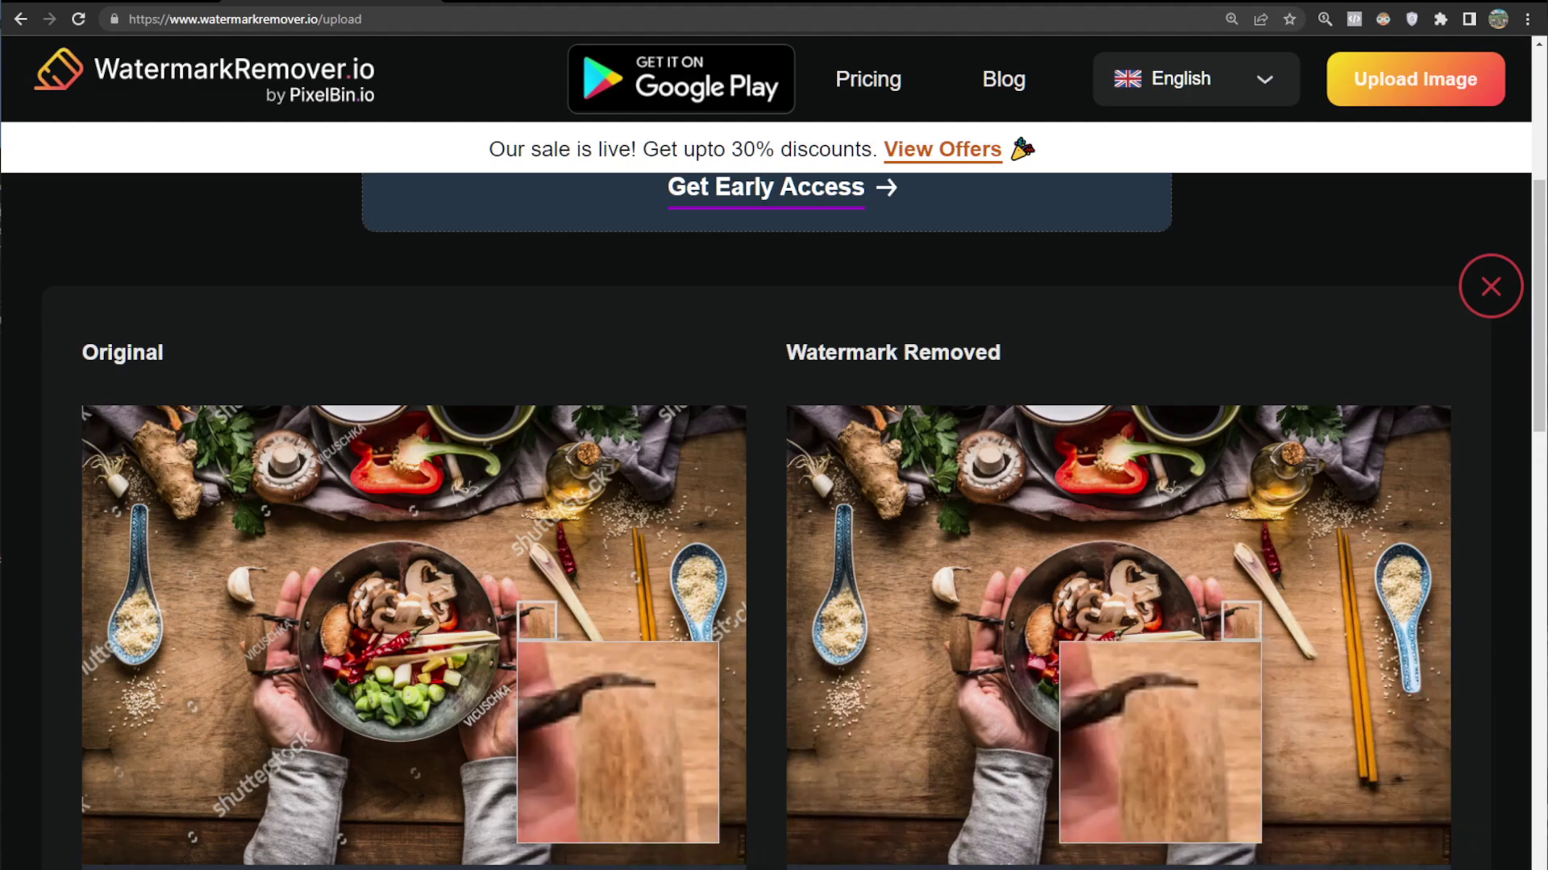
scroll(156, 707, down, 1)
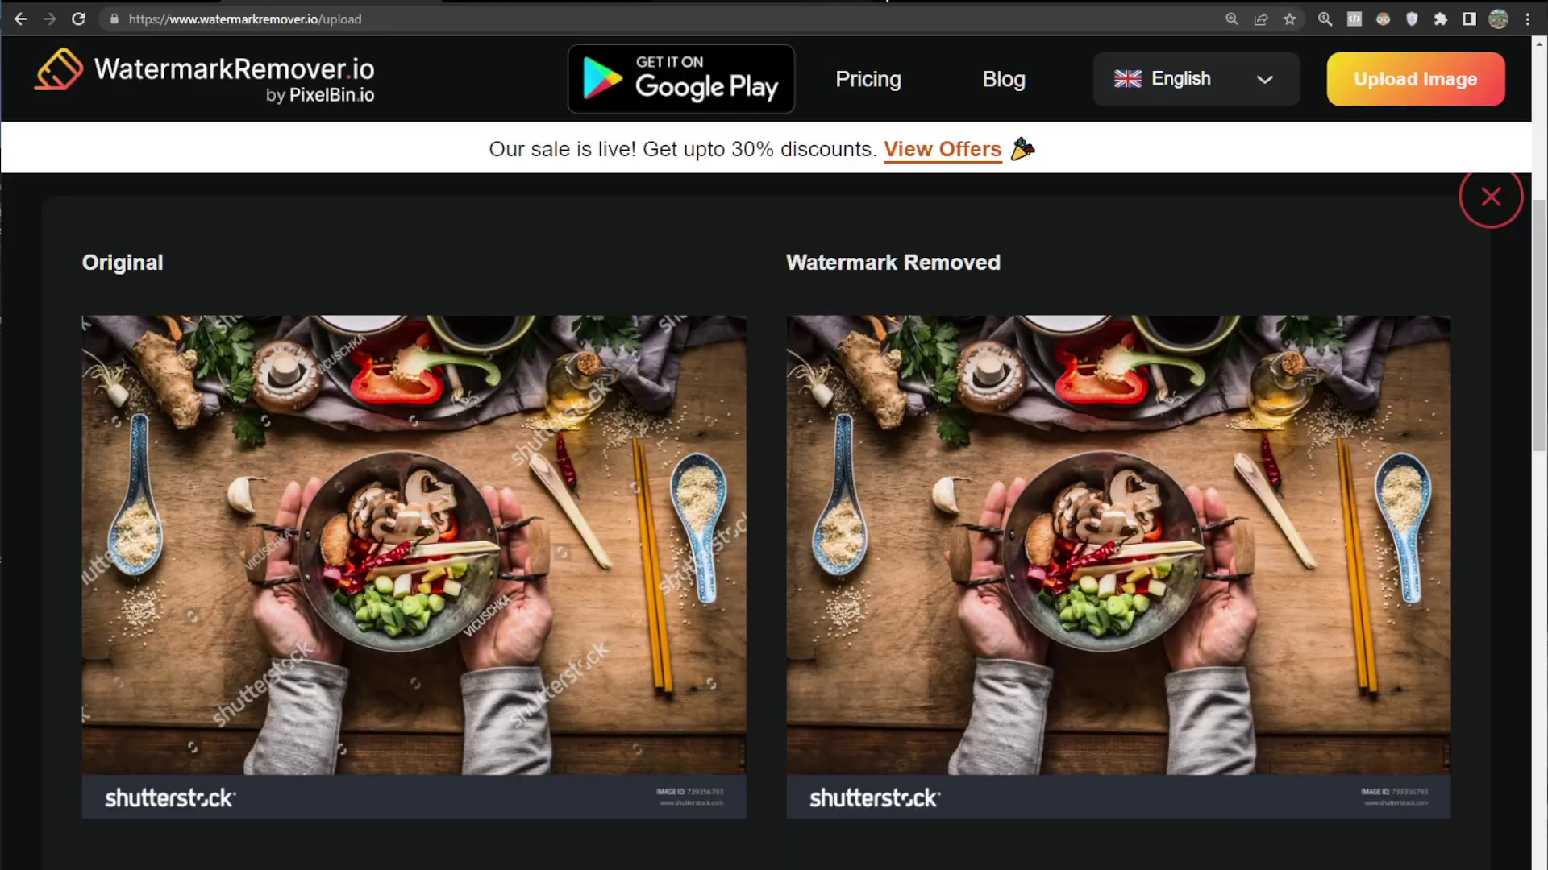
- On the Adobe Stock tab, copy the image address of the 'Happy diverse people together in the park' preview
key(ctrl+Tab)
scroll(320, 452, down, 6)
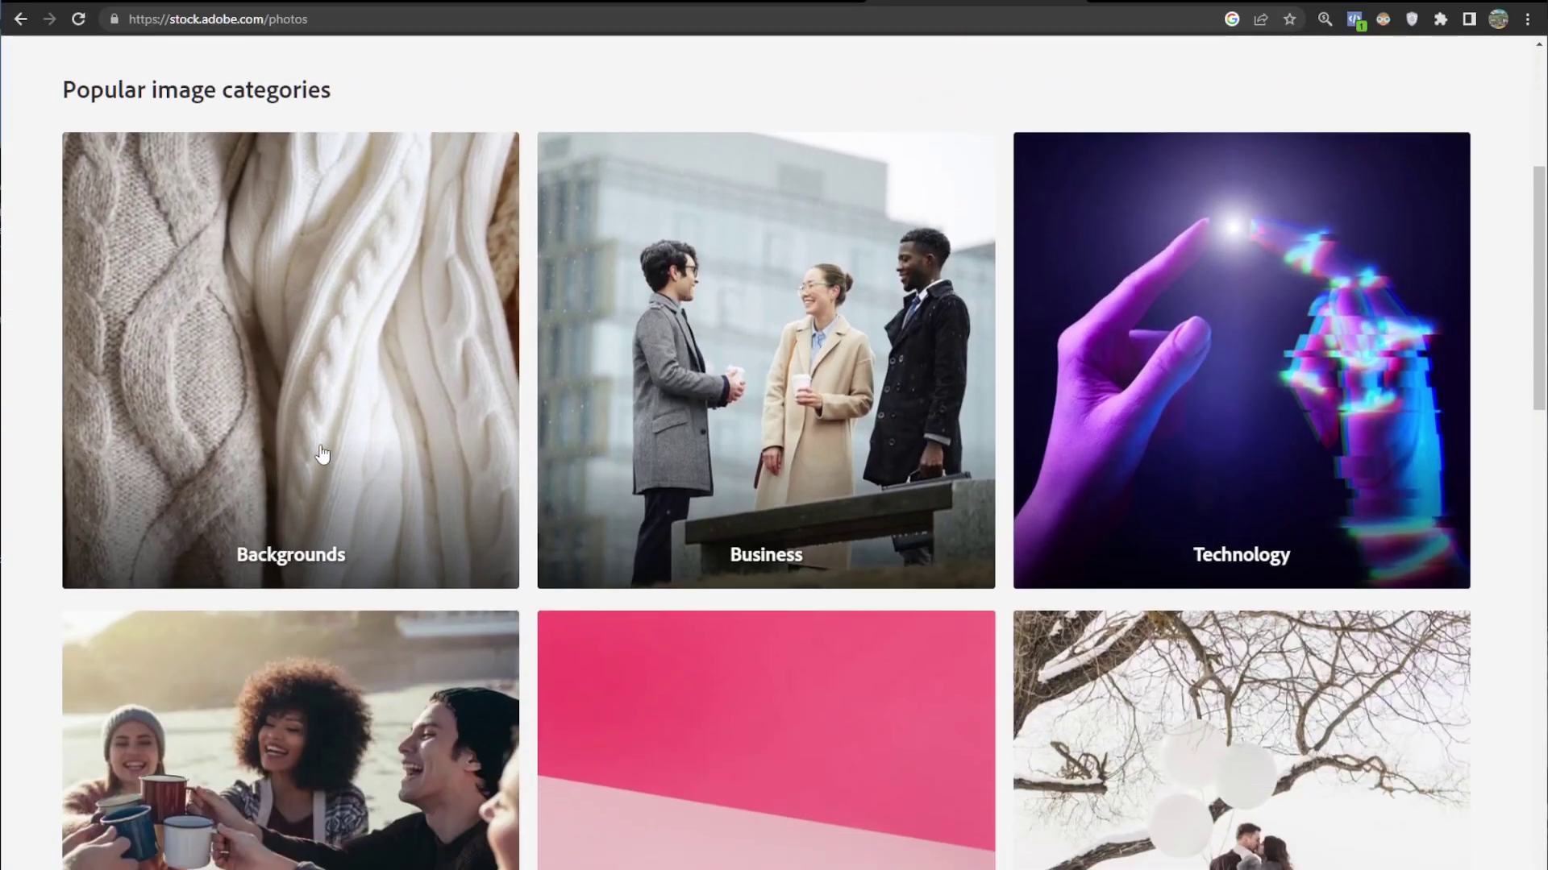
scroll(363, 540, down, 3)
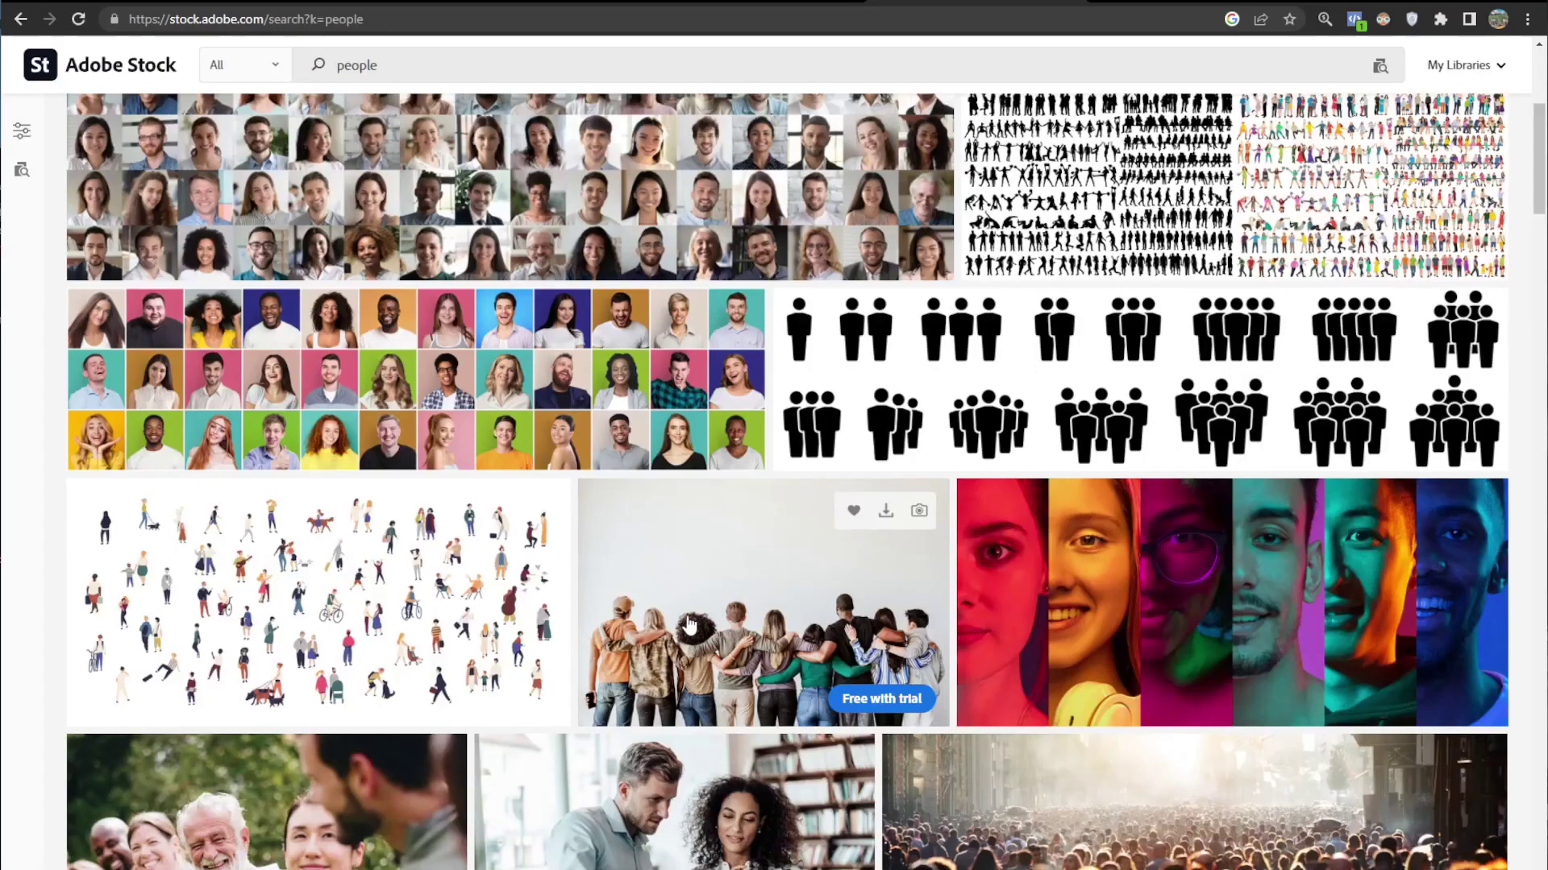
scroll(328, 830, down, 8)
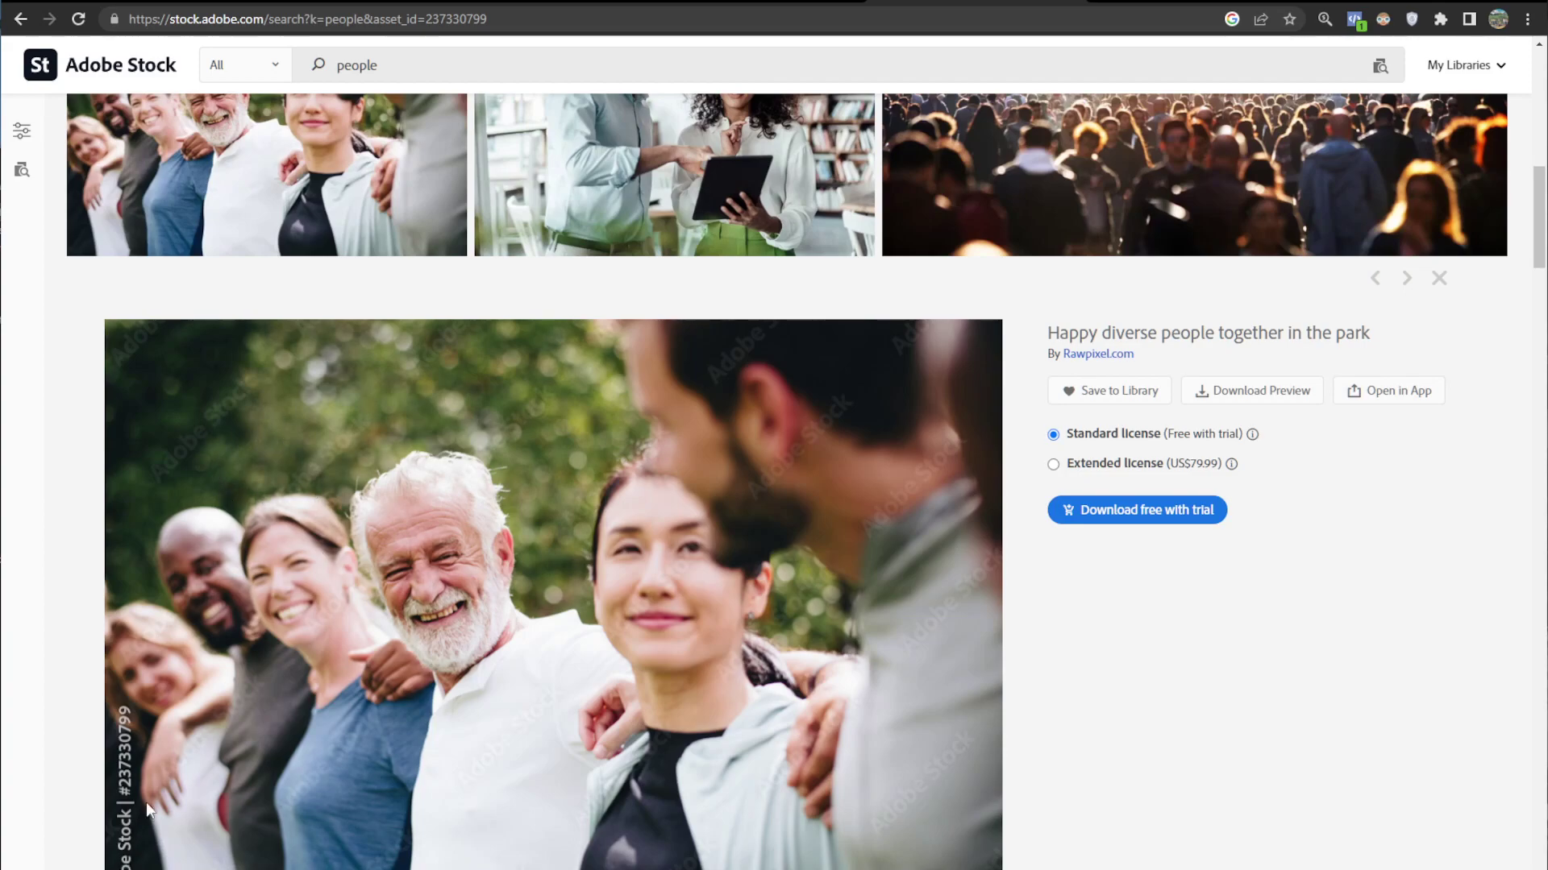
right_click(591, 551)
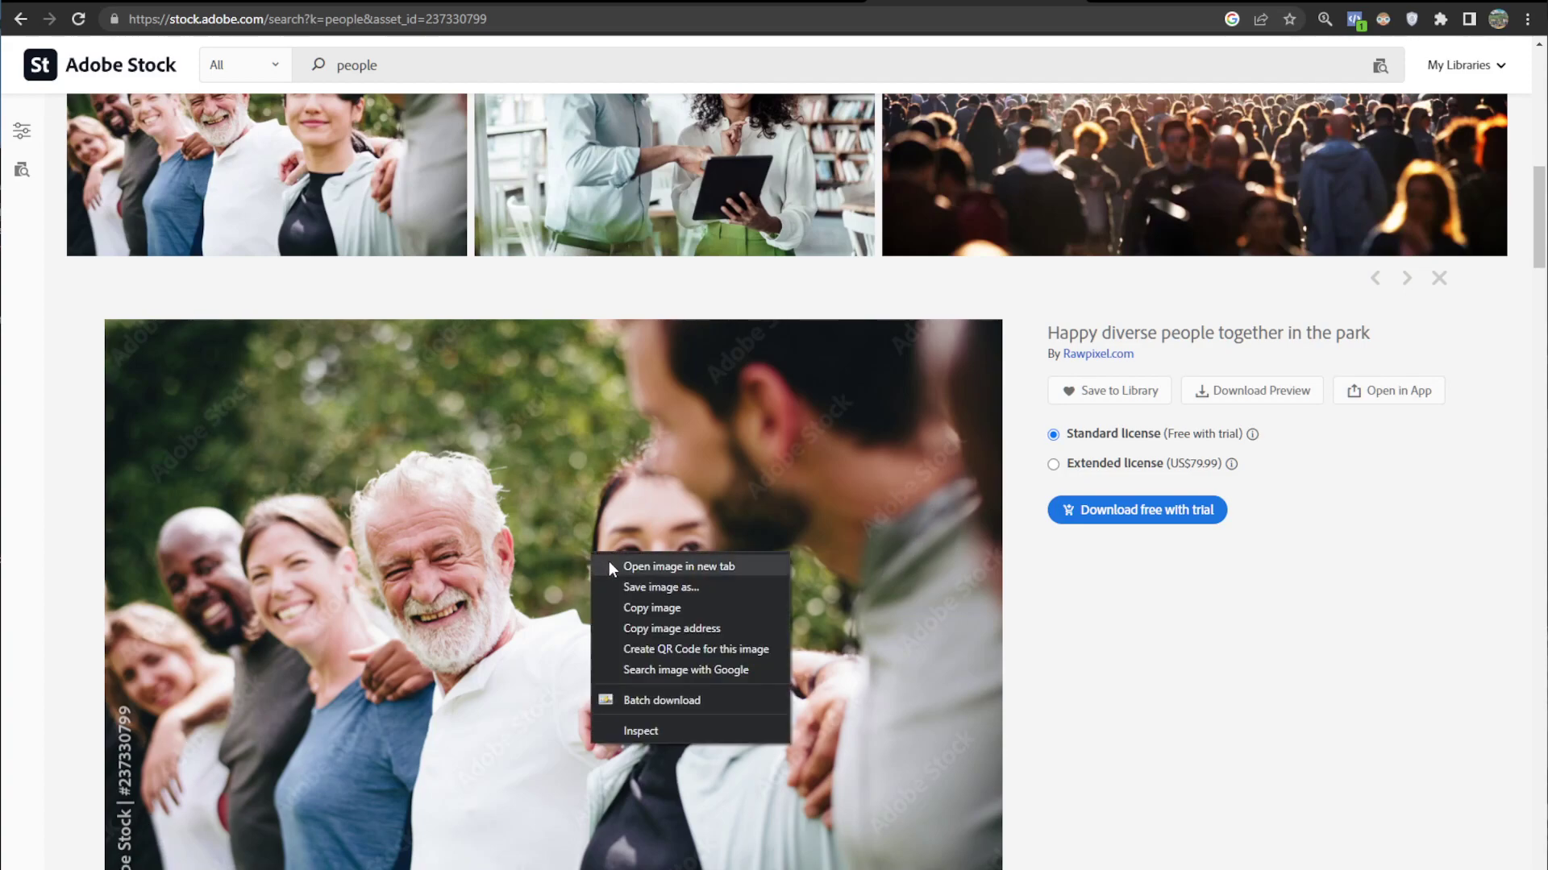
click(644, 630)
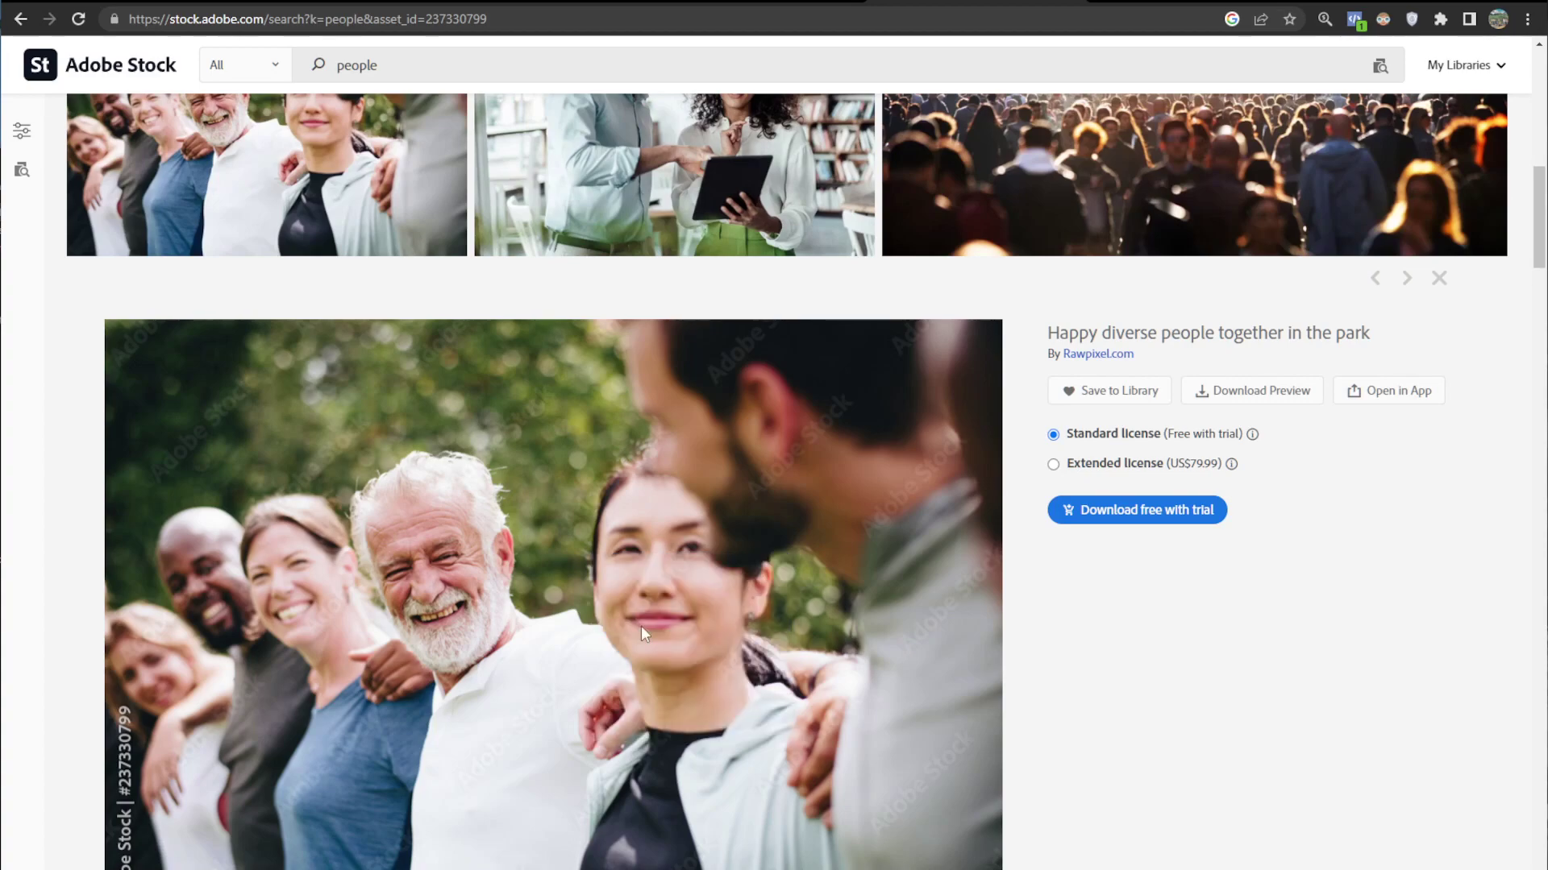
- Paste the park photo's address into the image-URL box, submit it, and dismiss the sign-up offer
key(ctrl+Tab)
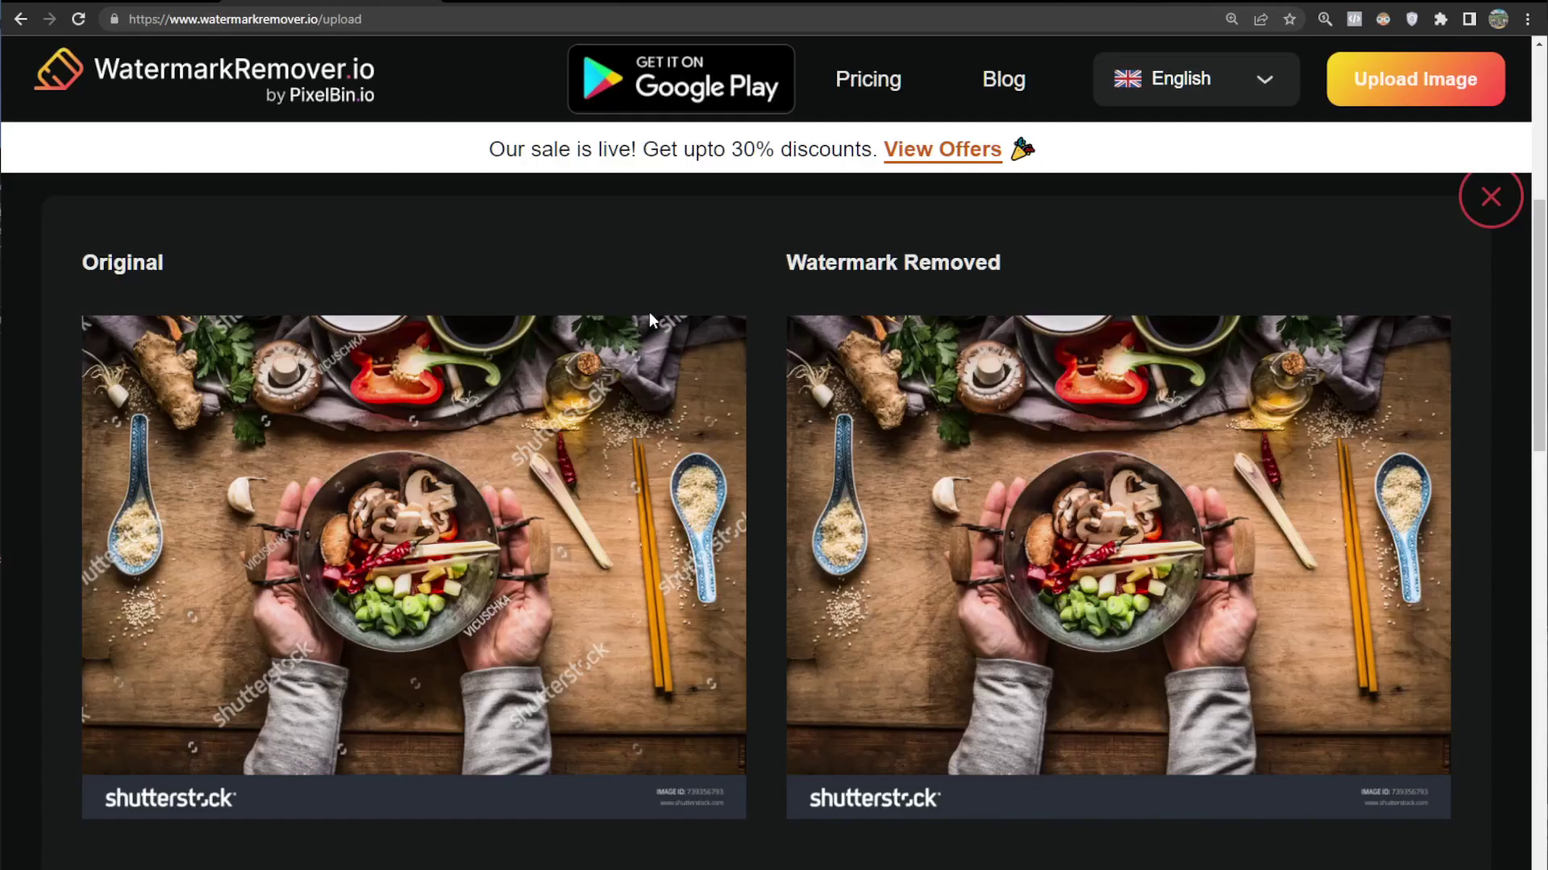
scroll(1098, 482, up, 10)
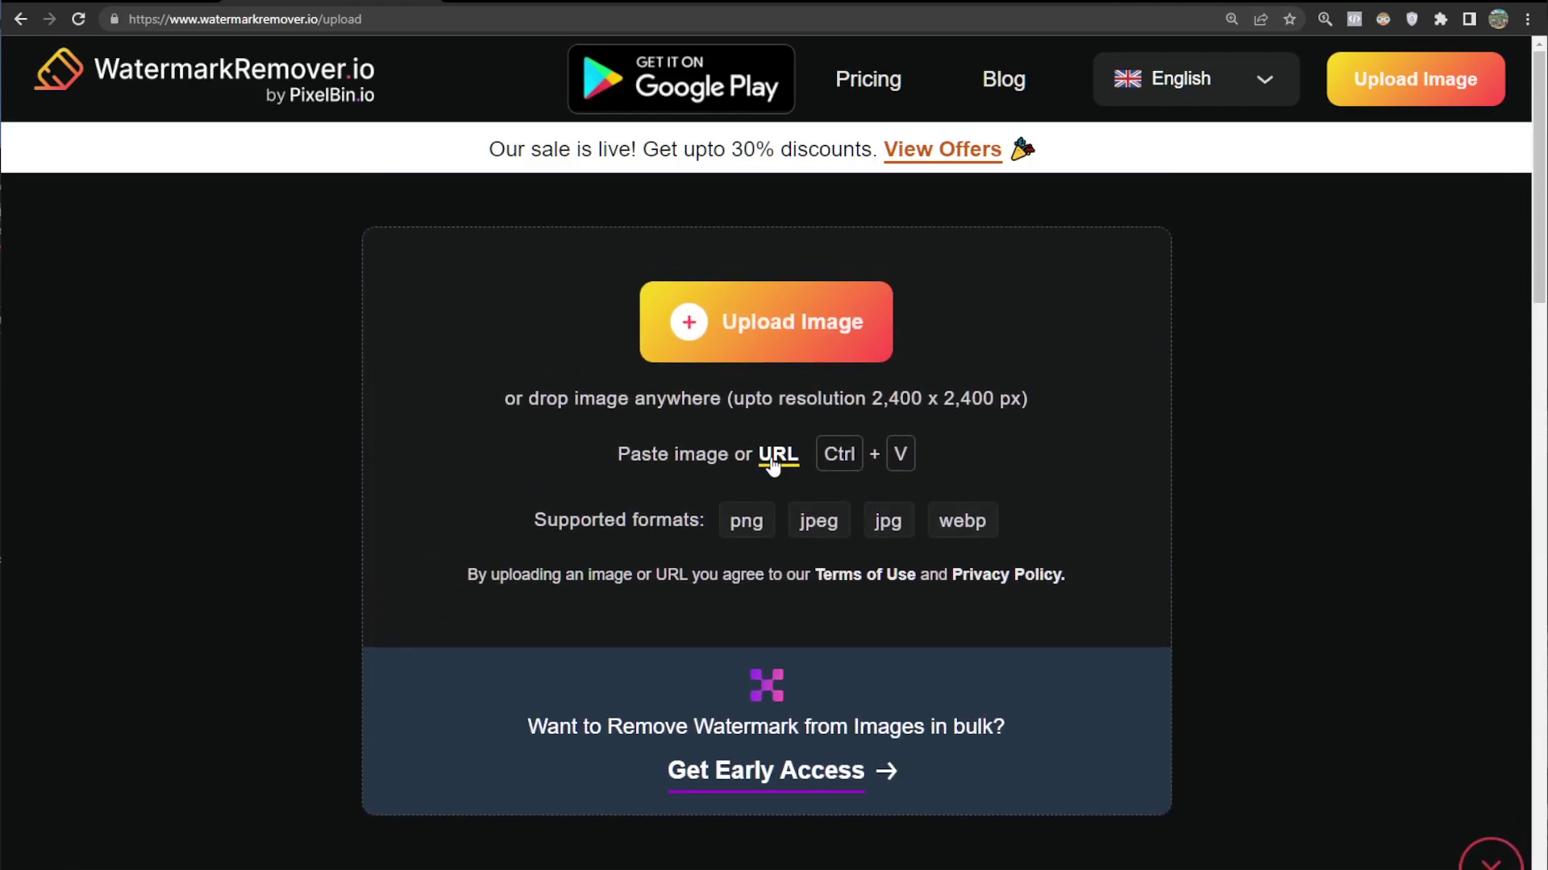
click(775, 455)
right_click(571, 626)
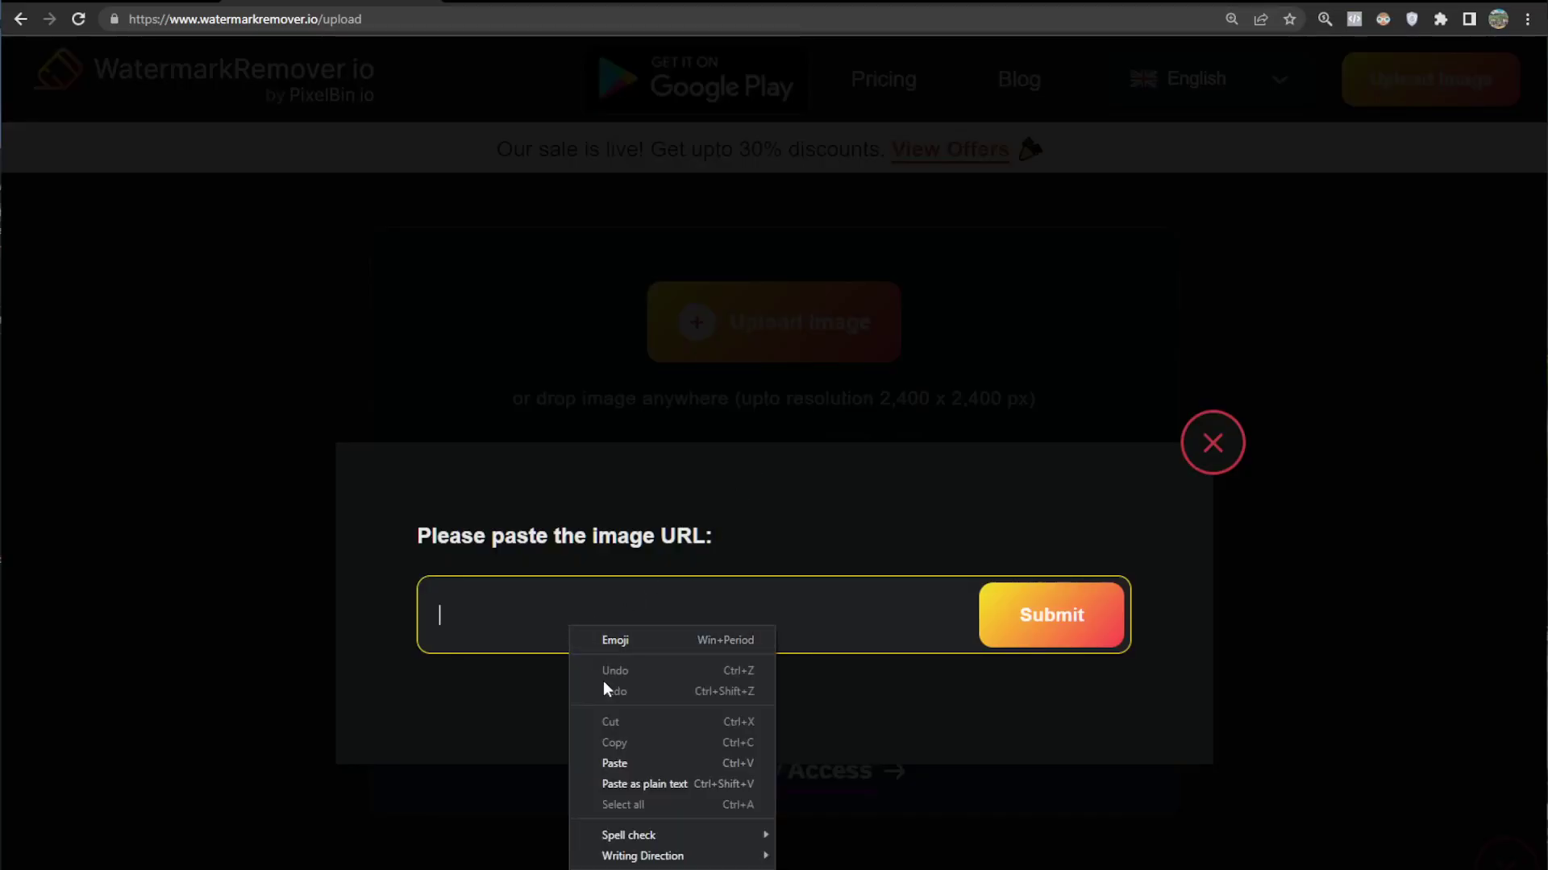
click(616, 764)
click(1075, 609)
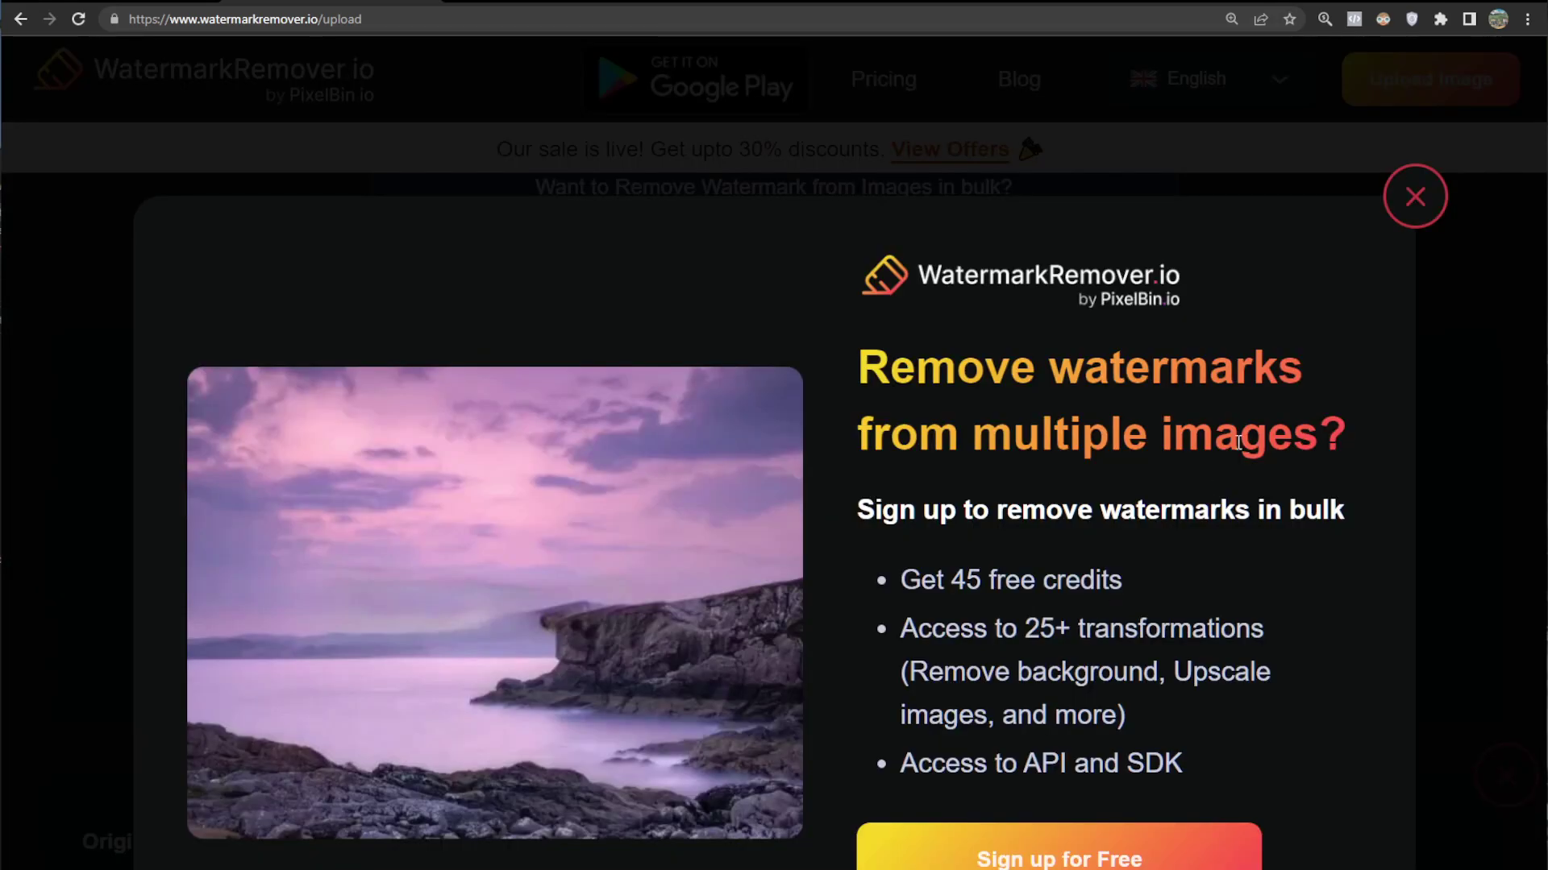
click(1415, 198)
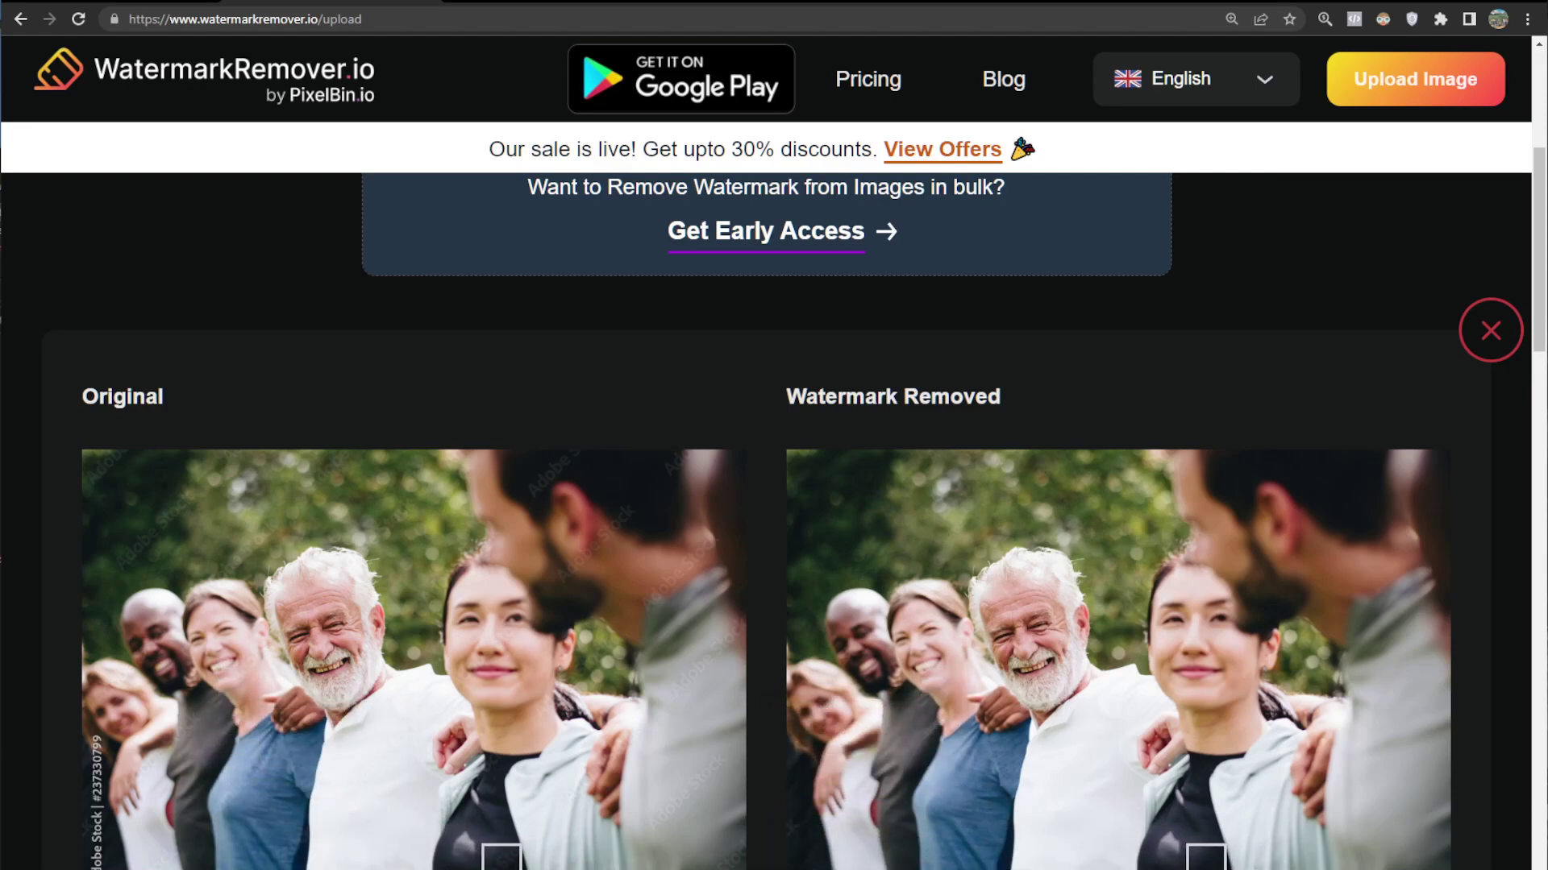
- Scroll through the park photo's original versus watermark-removed comparison
scroll(468, 806, down, 3)
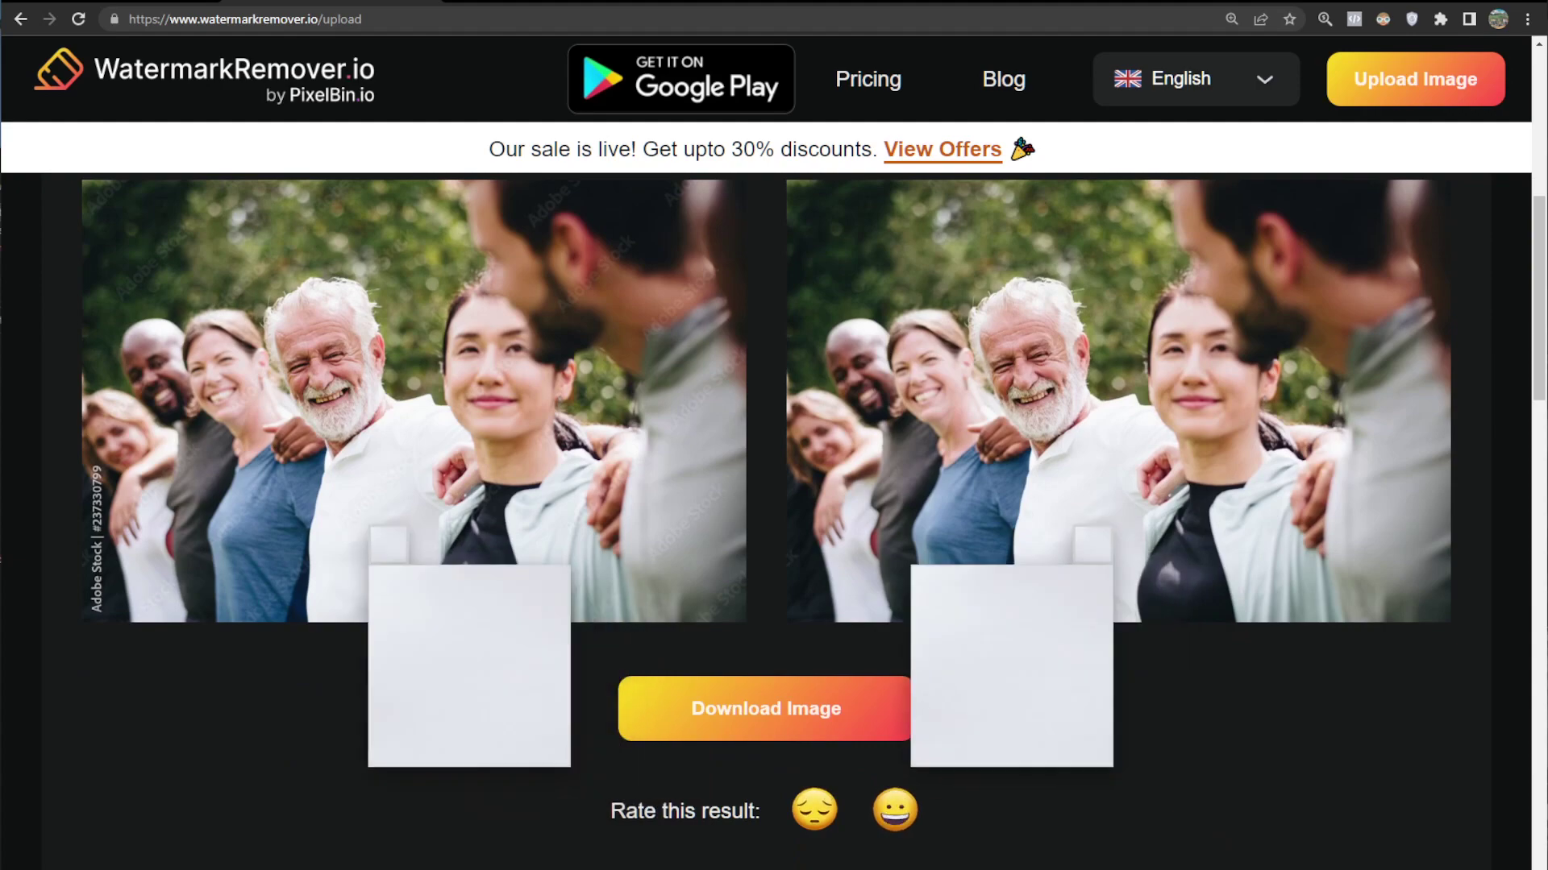
scroll(500, 580, up, 3)
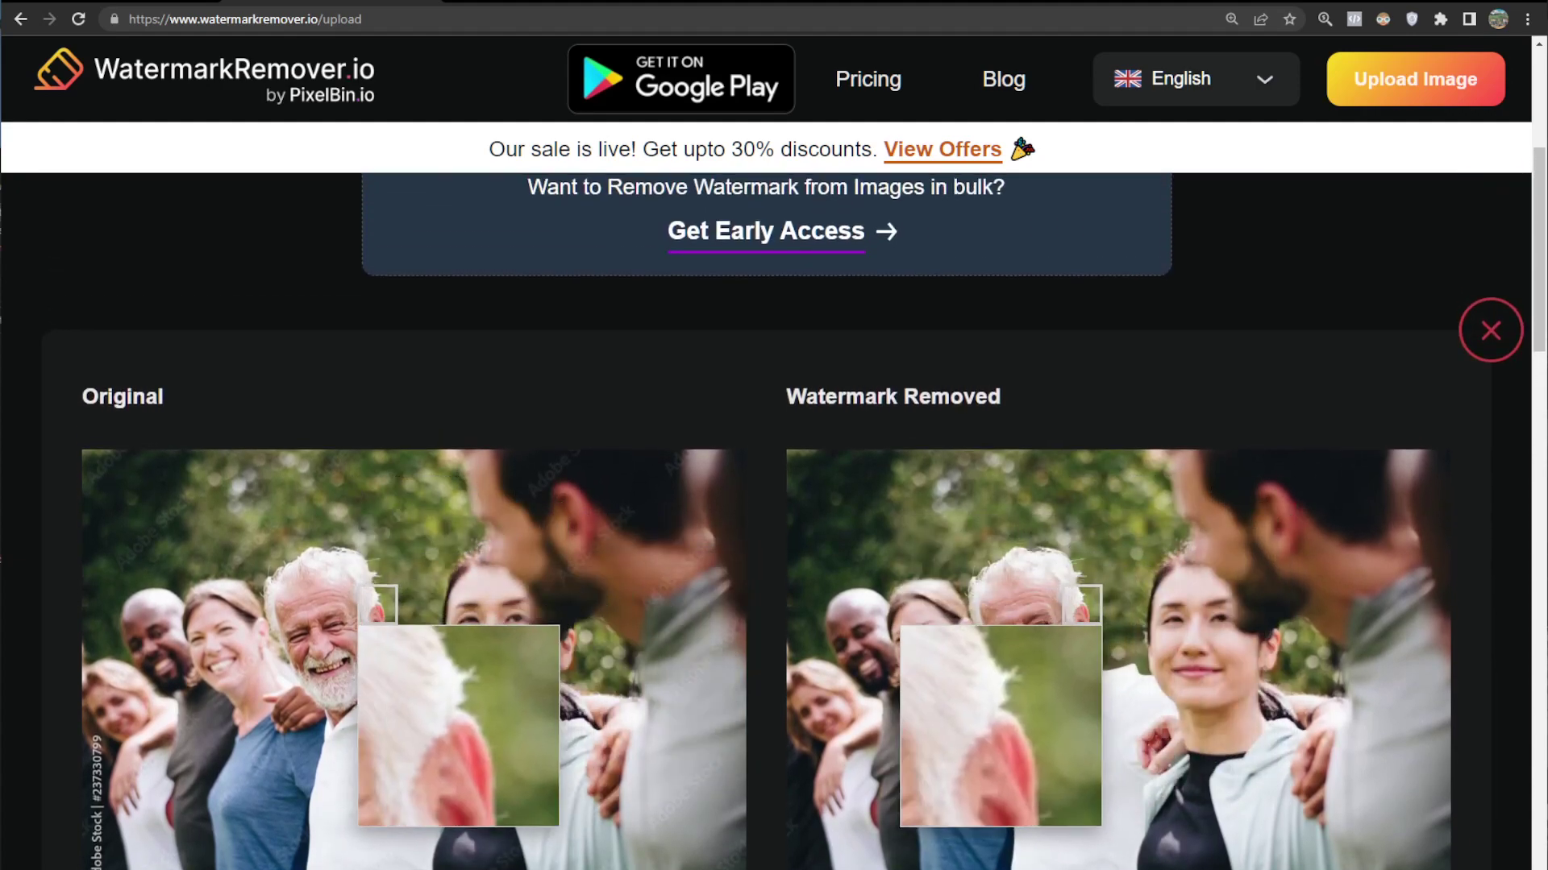
scroll(339, 556, down, 3)
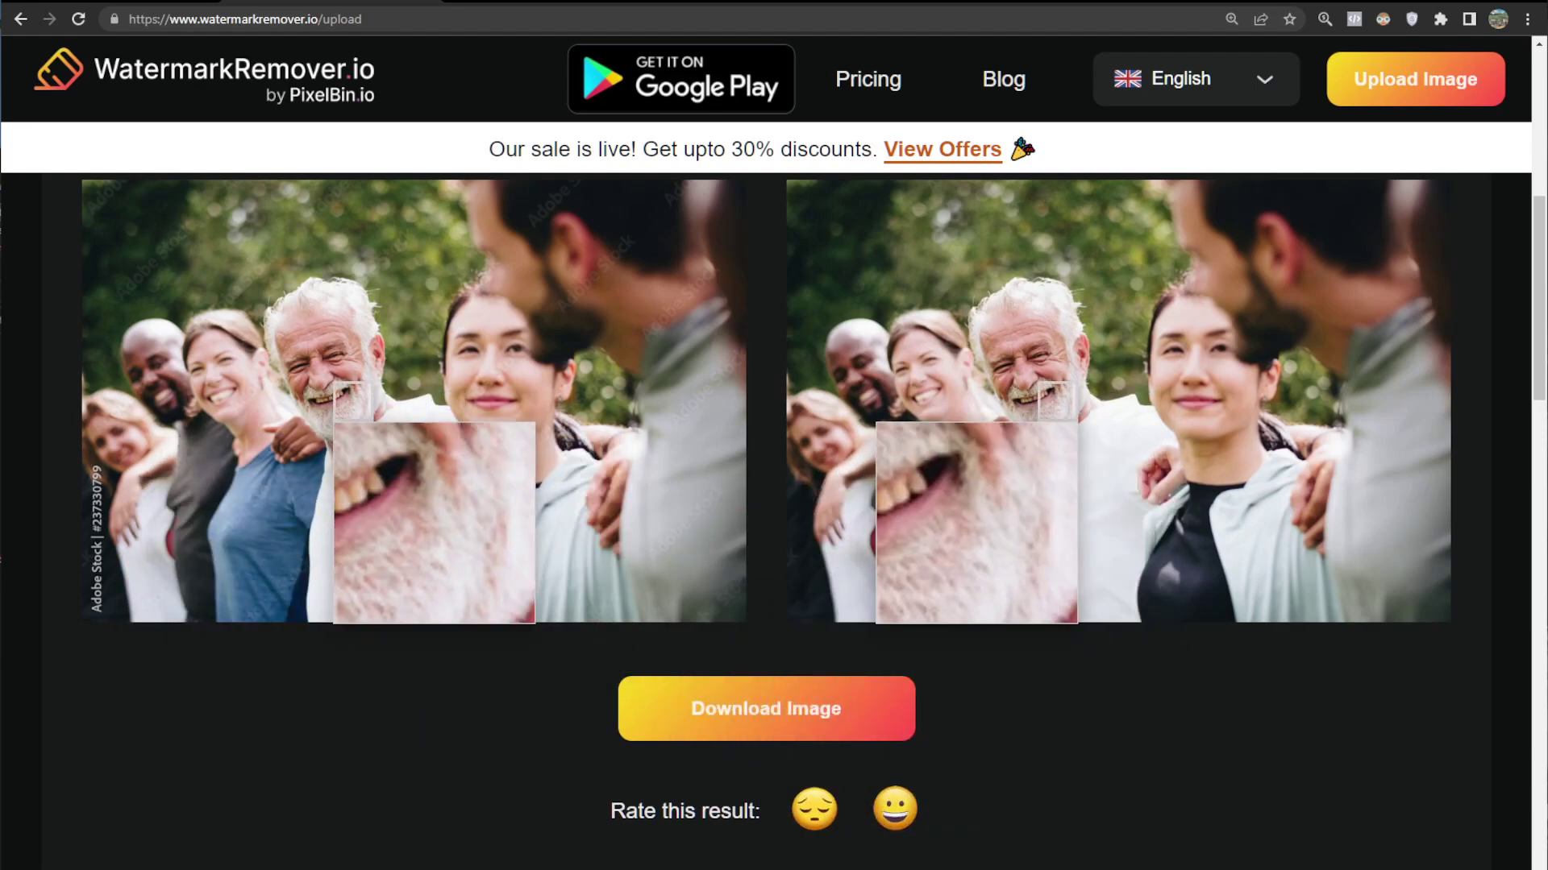
scroll(355, 403, up, 3)
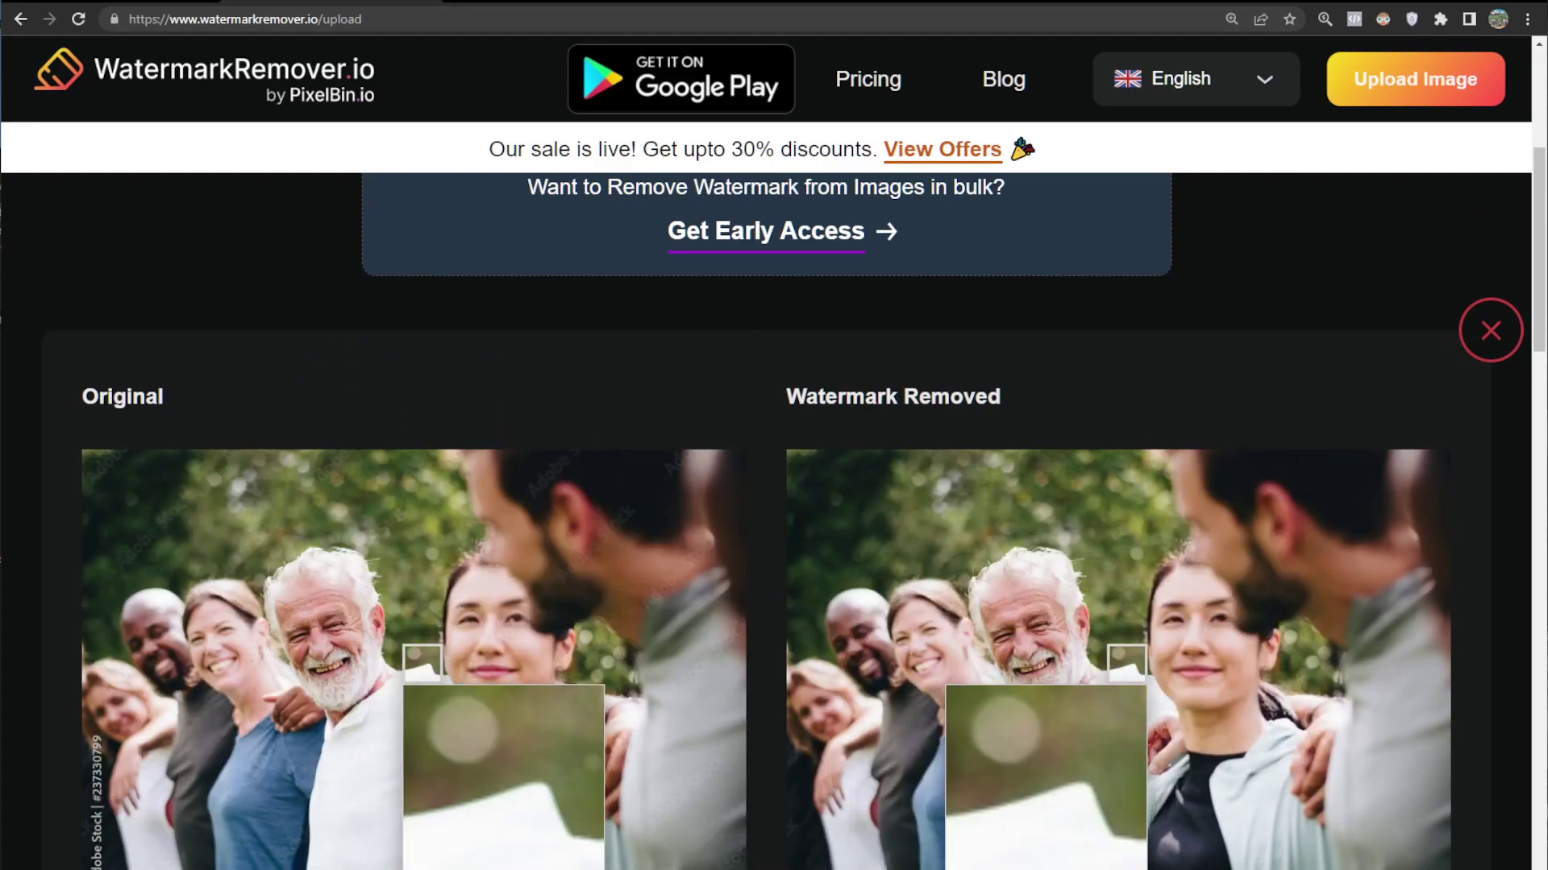
scroll(1264, 536, up, 3)
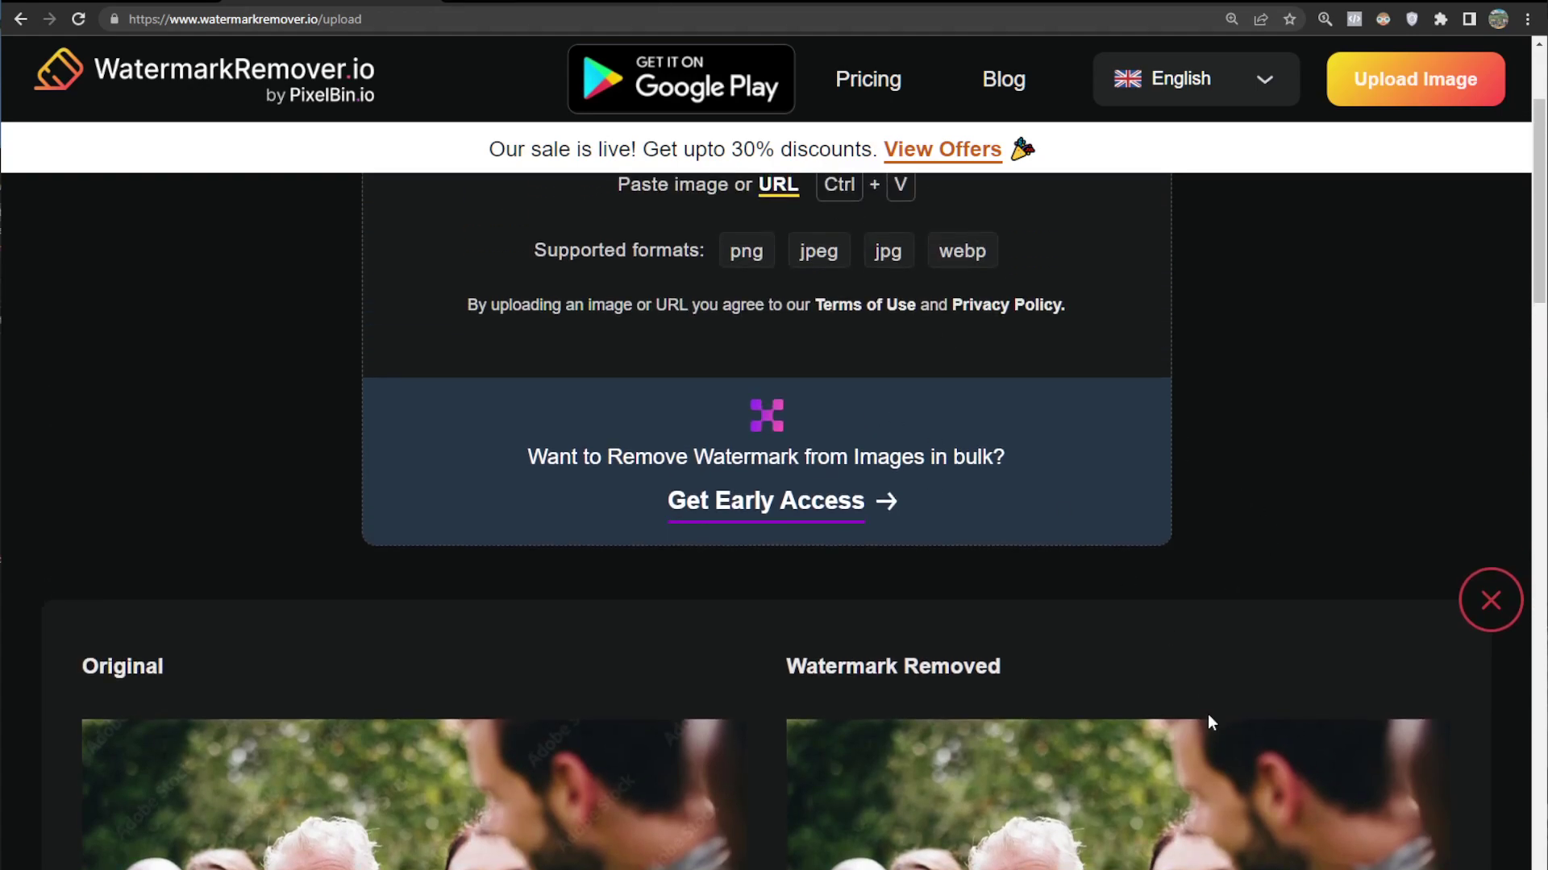
scroll(516, 741, down, 5)
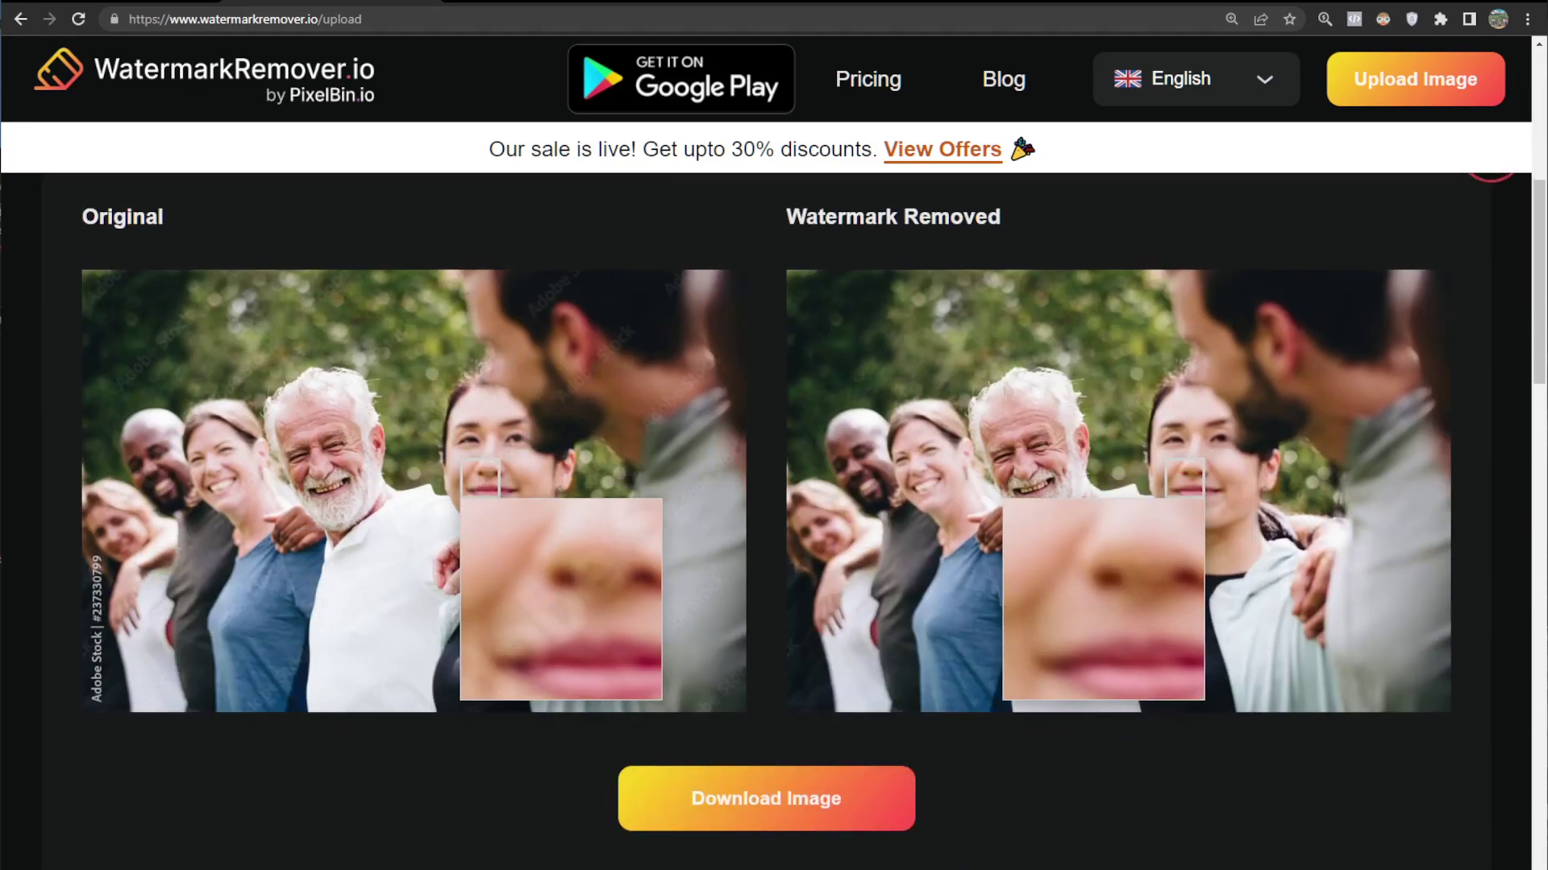
scroll(516, 516, up, 3)
- Run a web search for 'istock' from the Adobe Stock tab's address bar
click(941, 2)
click(740, 19)
text(ist)
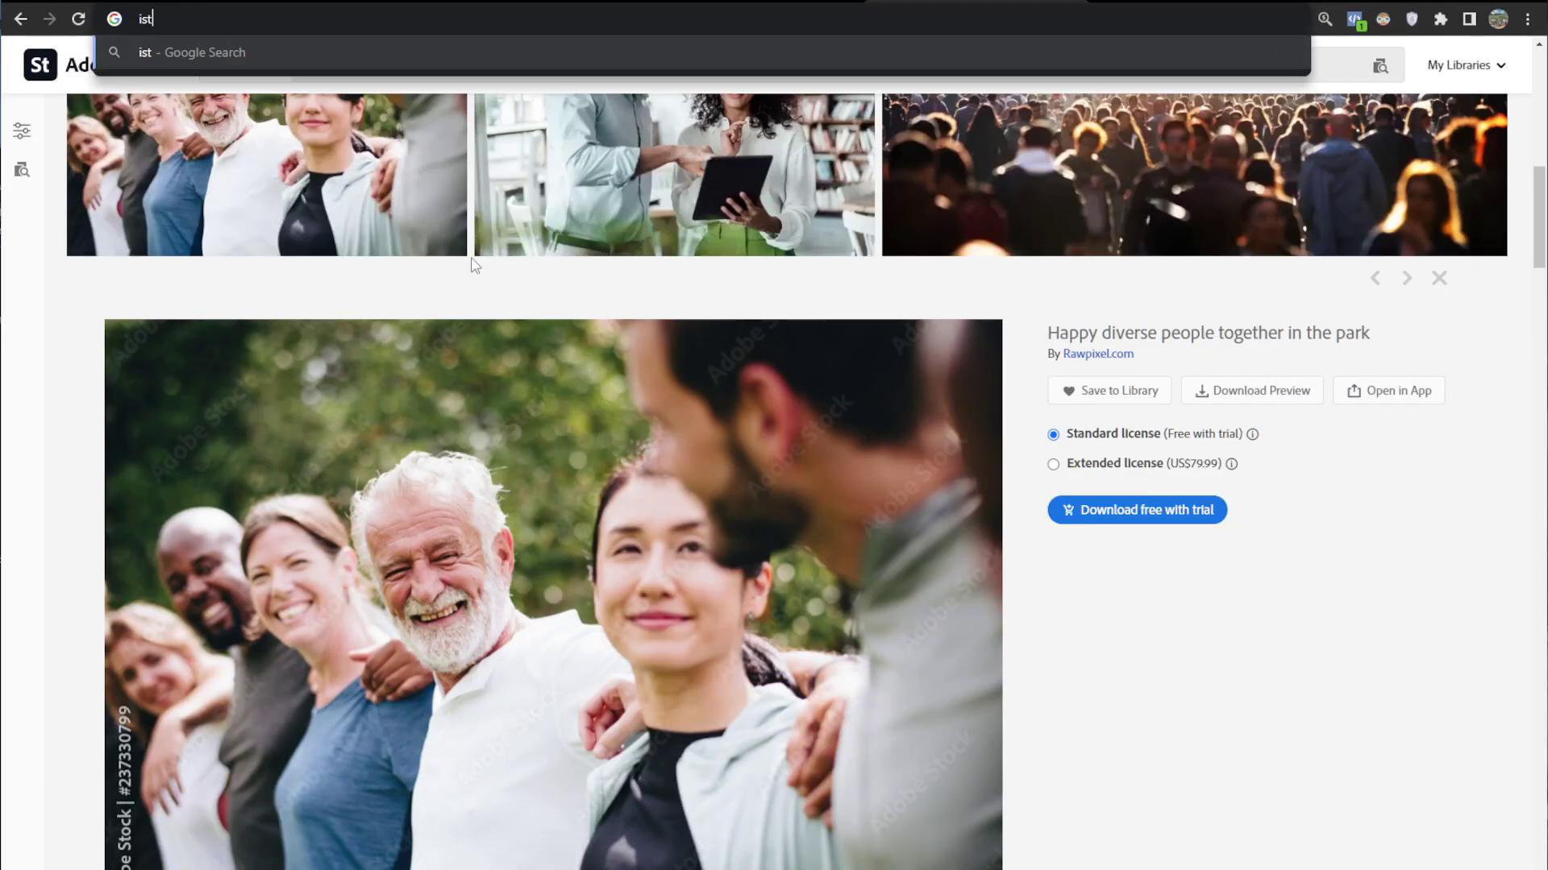
text(ock)
key(Return)
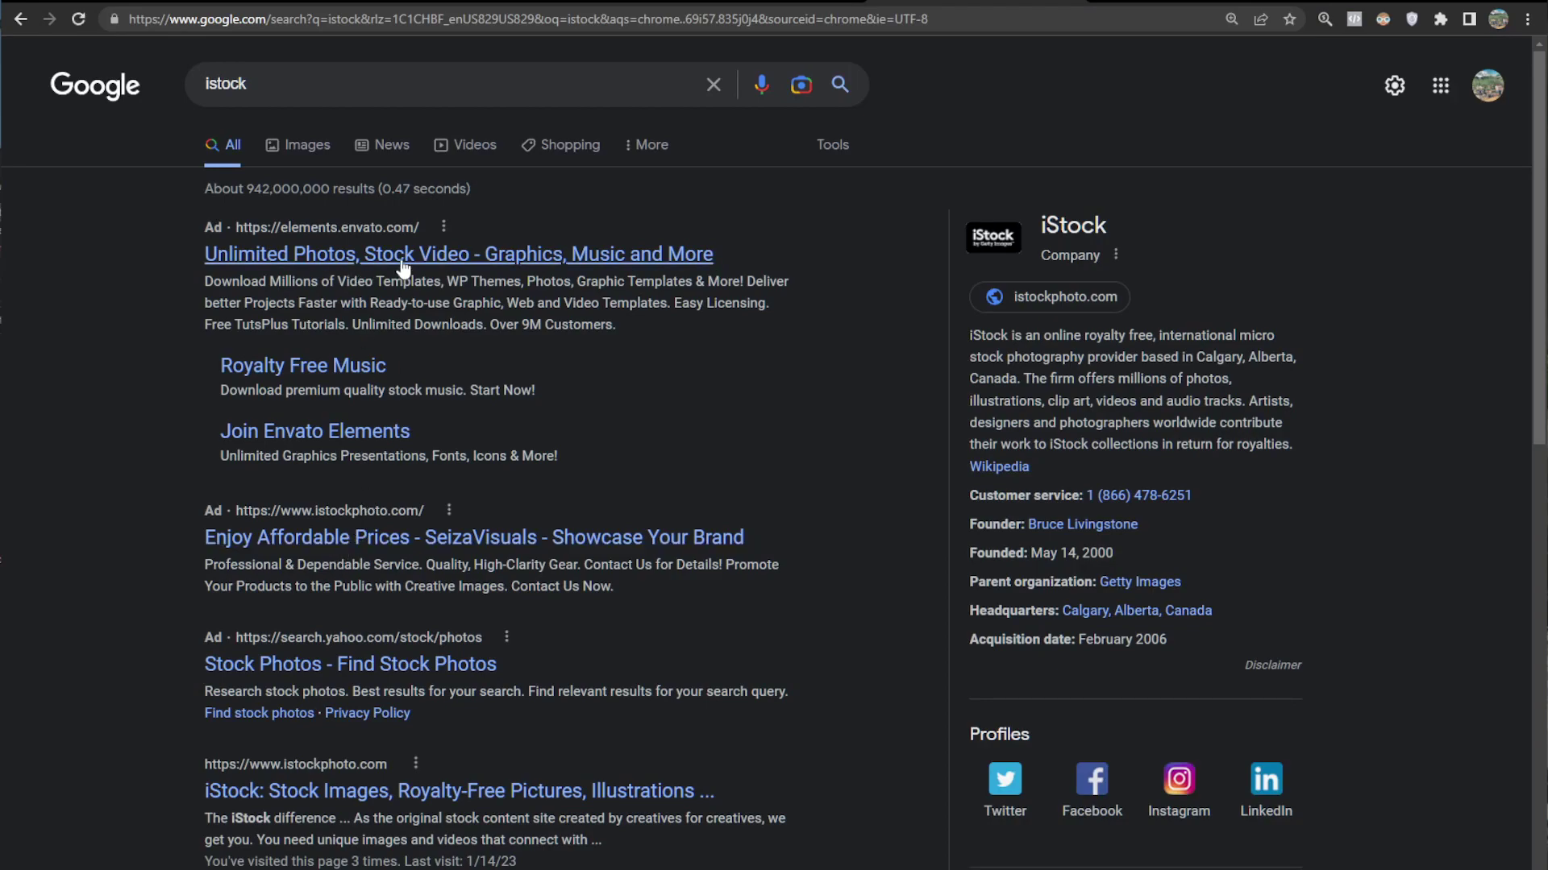
- Open the businesswoman-at-computer photo from the advertised iStock portfolio and save it as a JPG
click(424, 547)
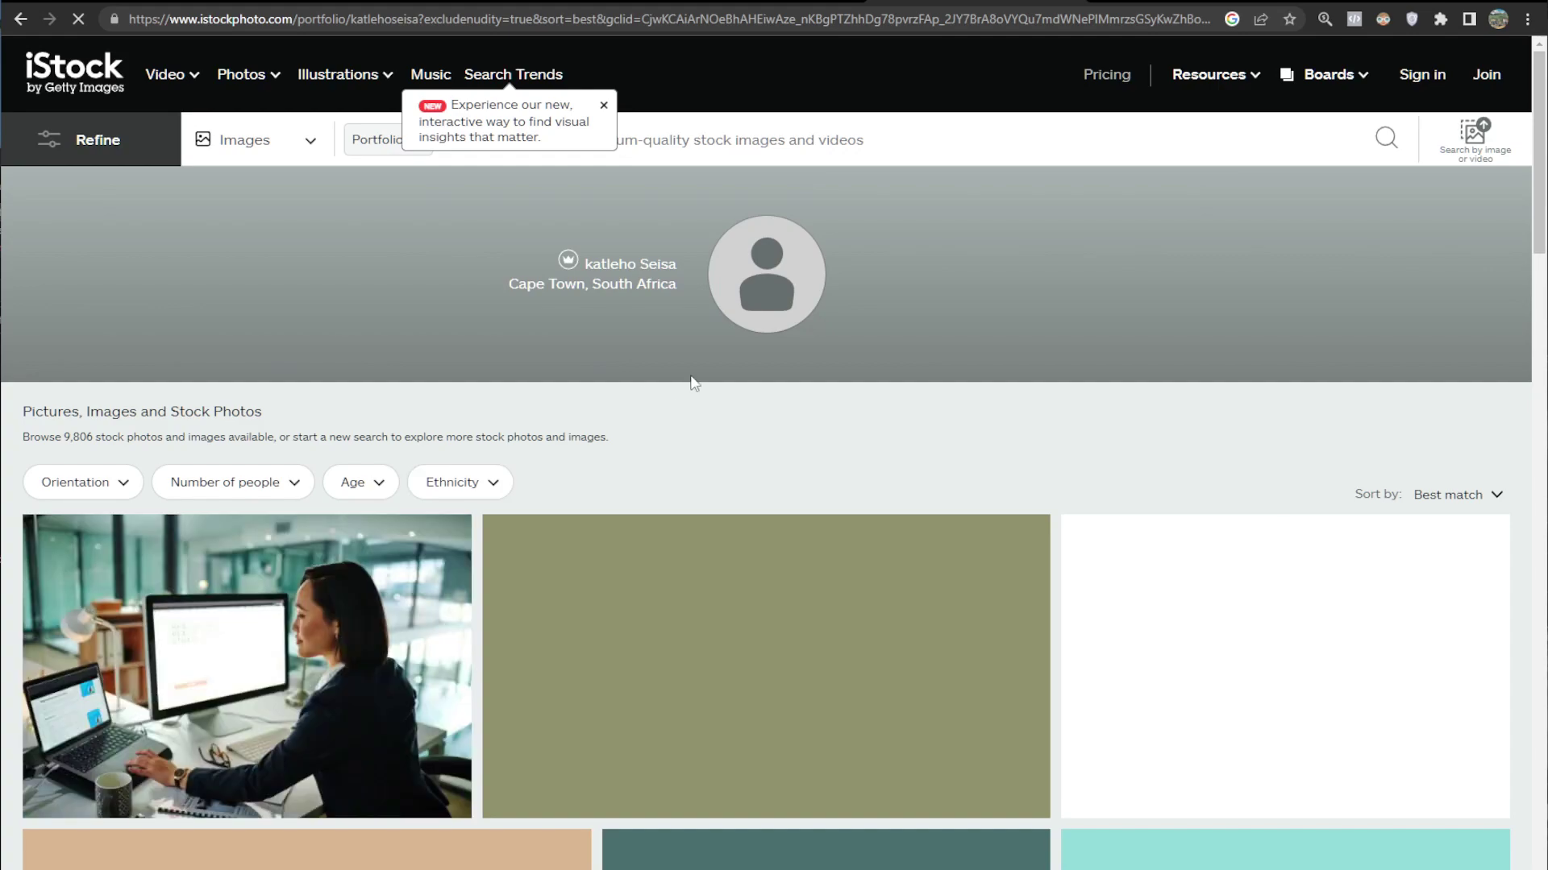
scroll(693, 384, down, 3)
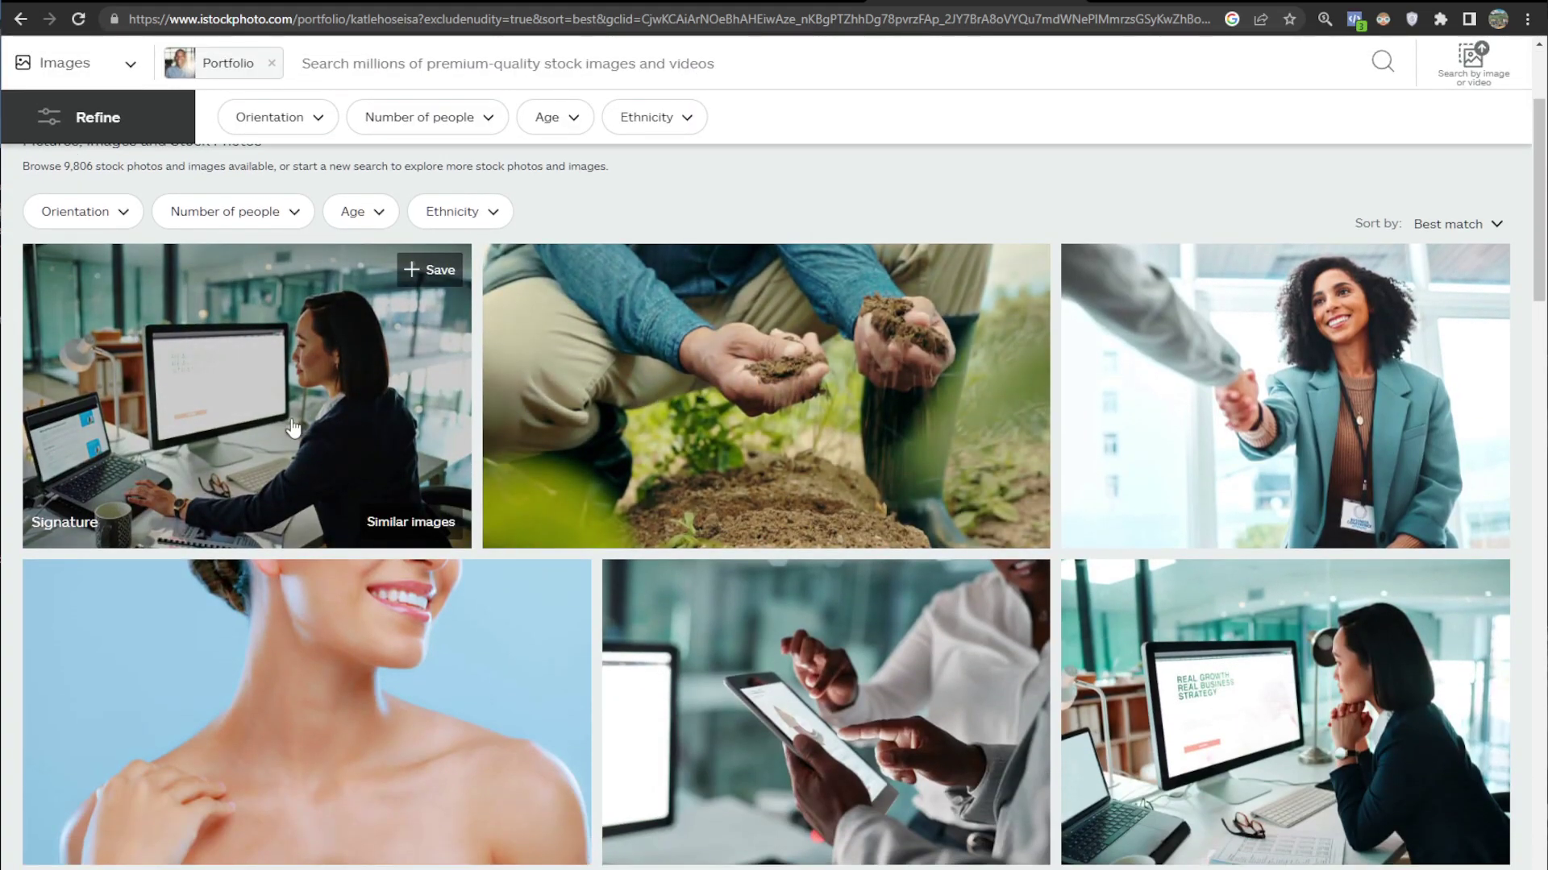
scroll(293, 427, down, 2)
scroll(292, 427, up, 2)
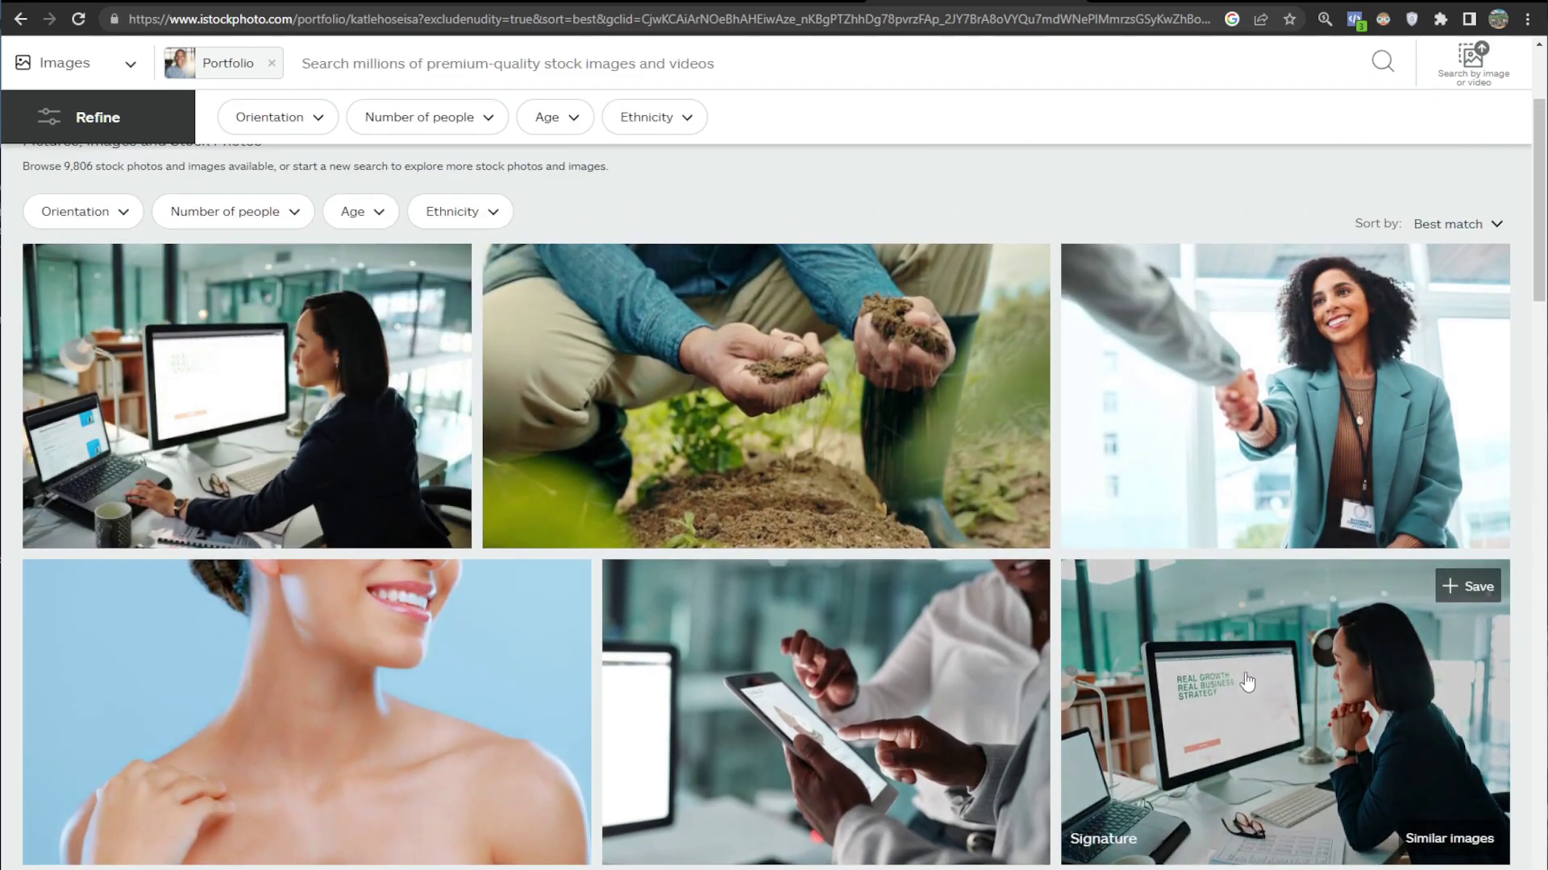
click(1247, 682)
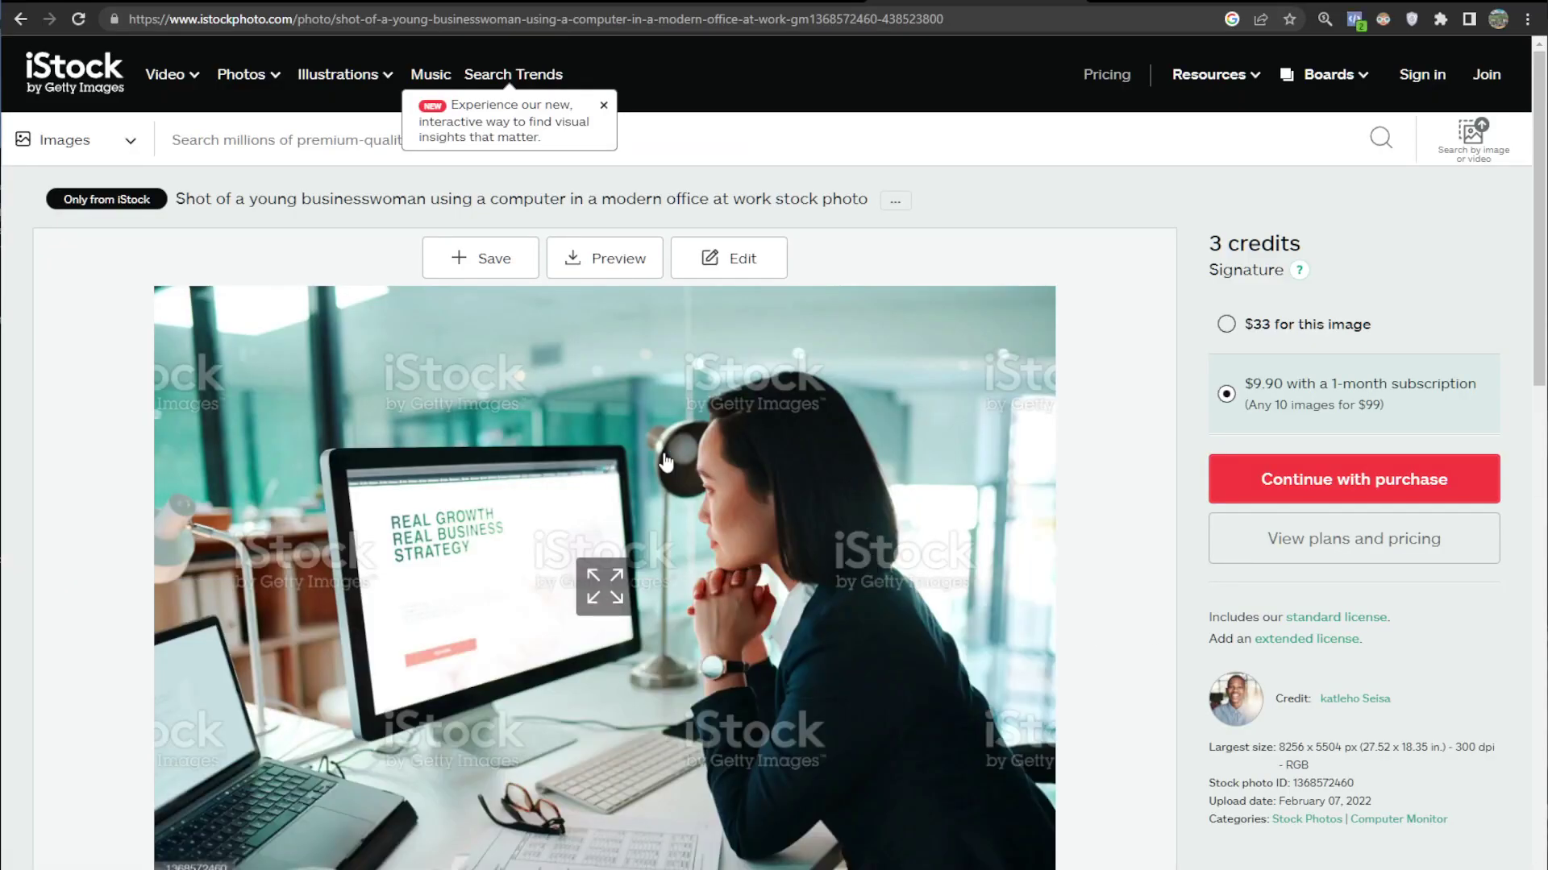
scroll(551, 401, down, 1)
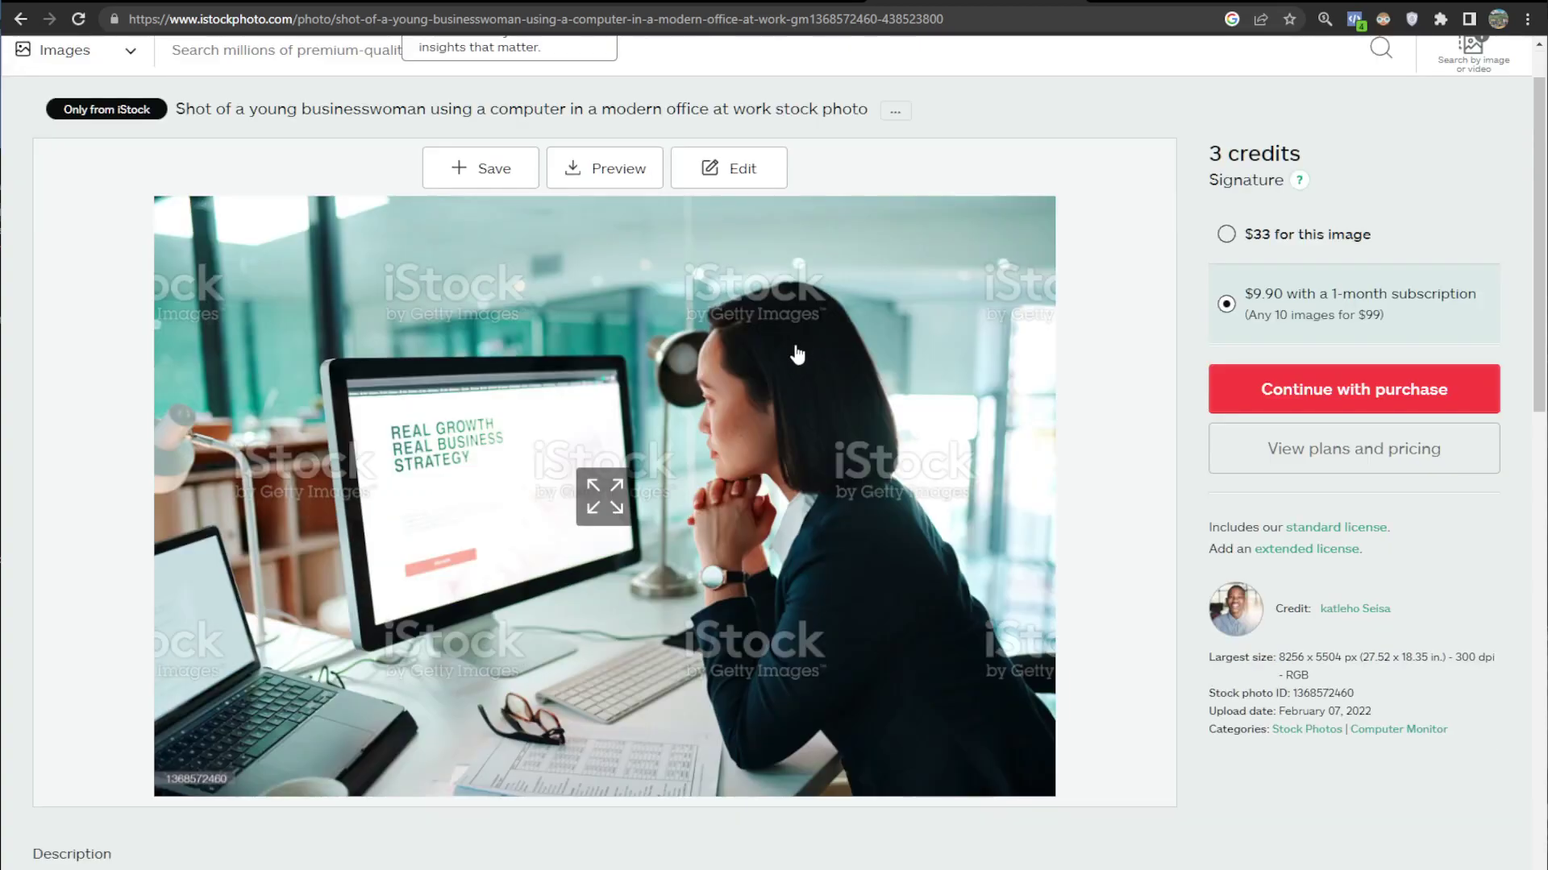
right_click(797, 346)
click(853, 379)
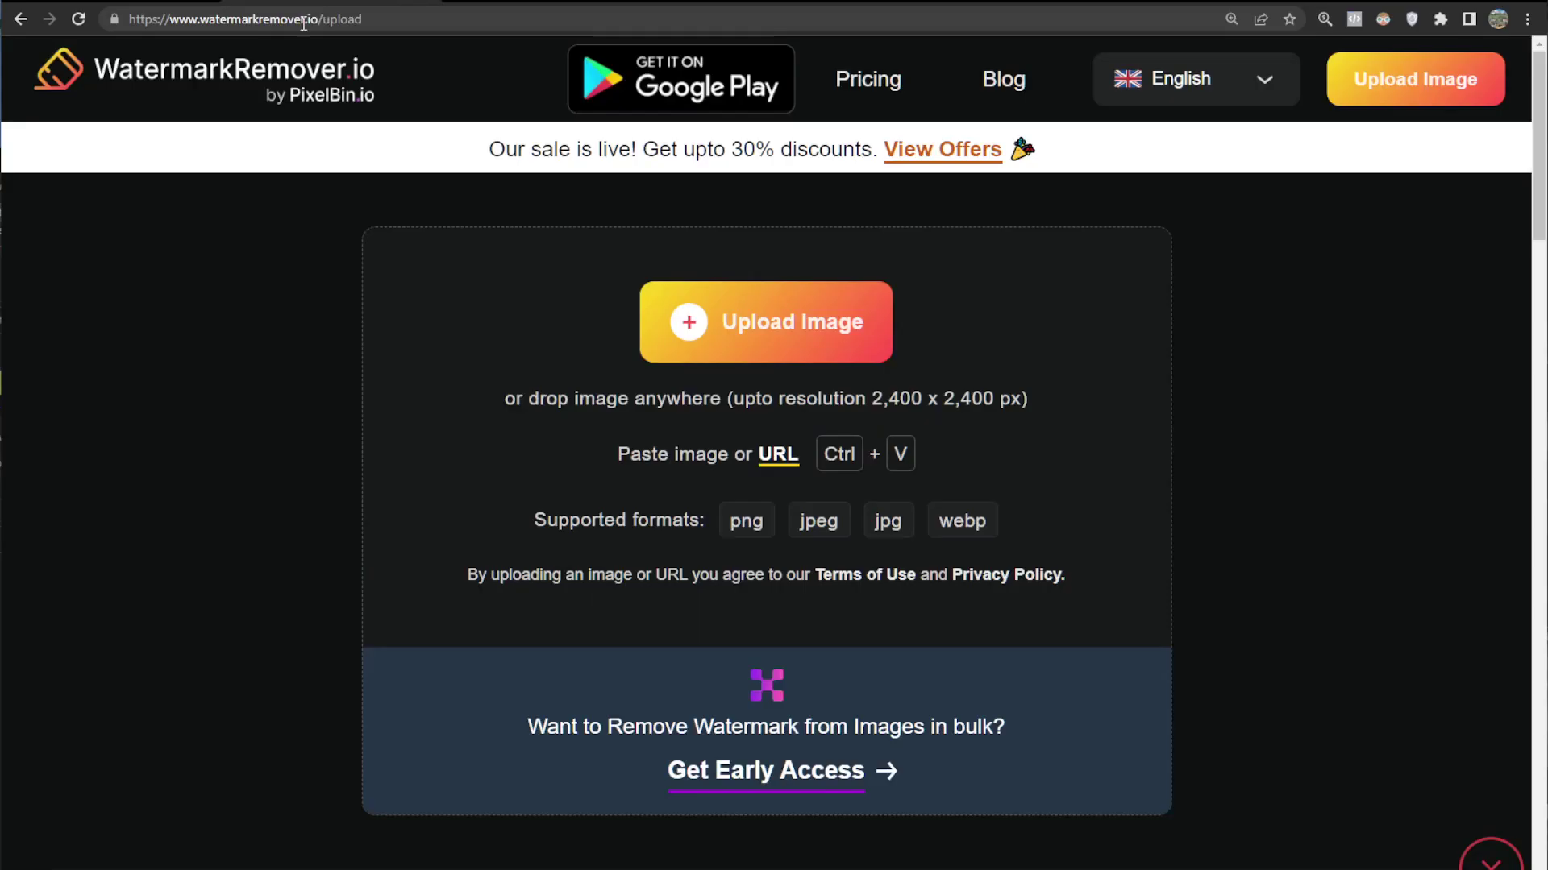
- Drag the saved istockphoto JPG onto the upload page and scroll to the Original / Watermark Removed comparison
key(alt+Tab)
drag(124, 605, 801, 324)
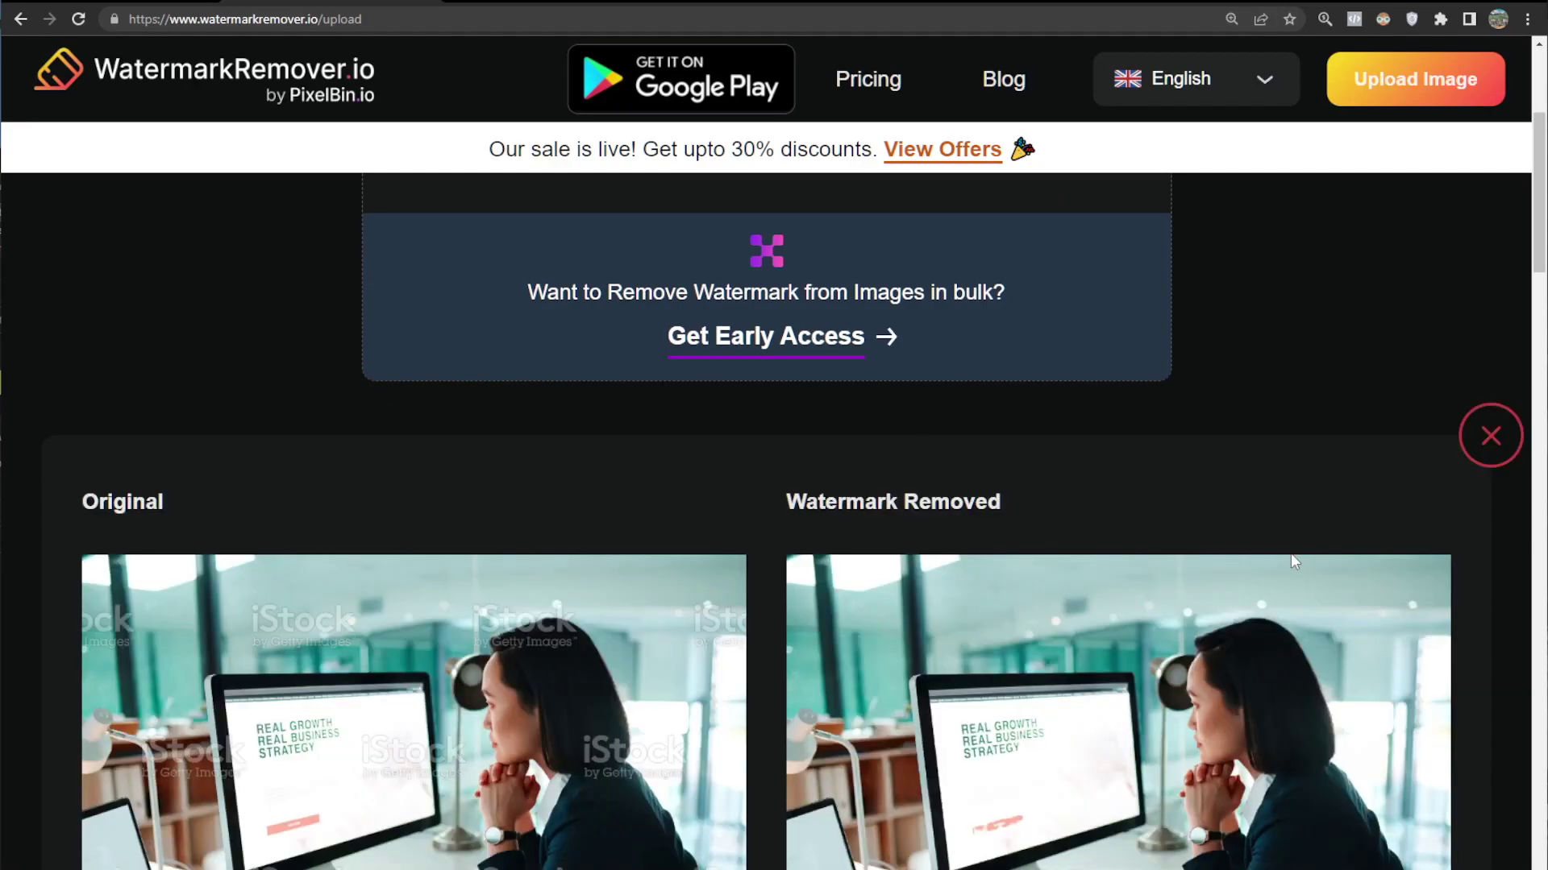
scroll(1289, 553, down, 2)
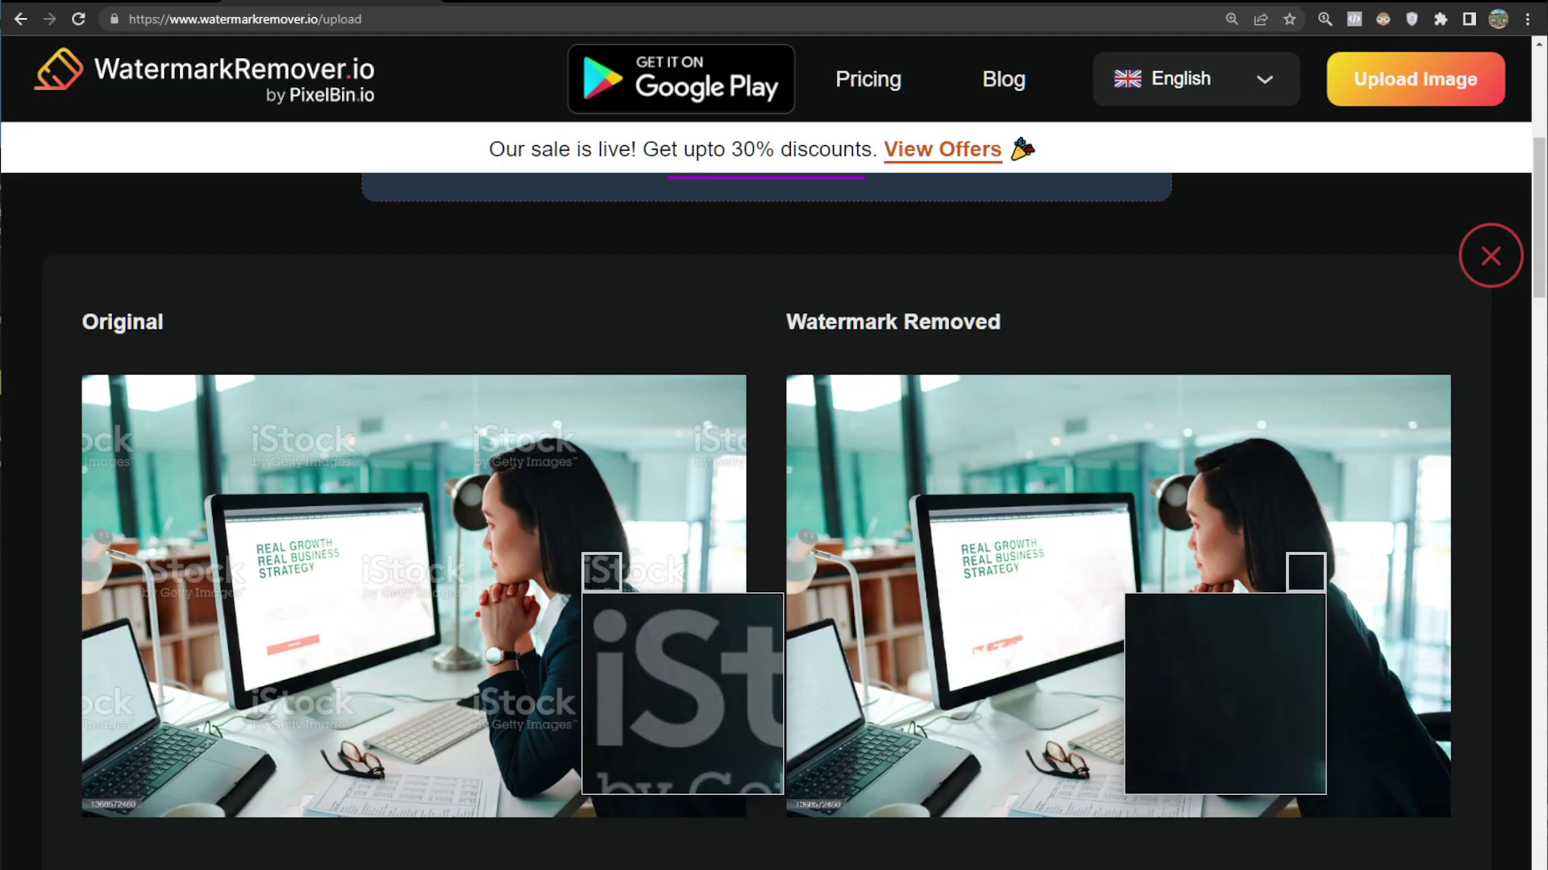
scroll(1294, 569, down, 1)
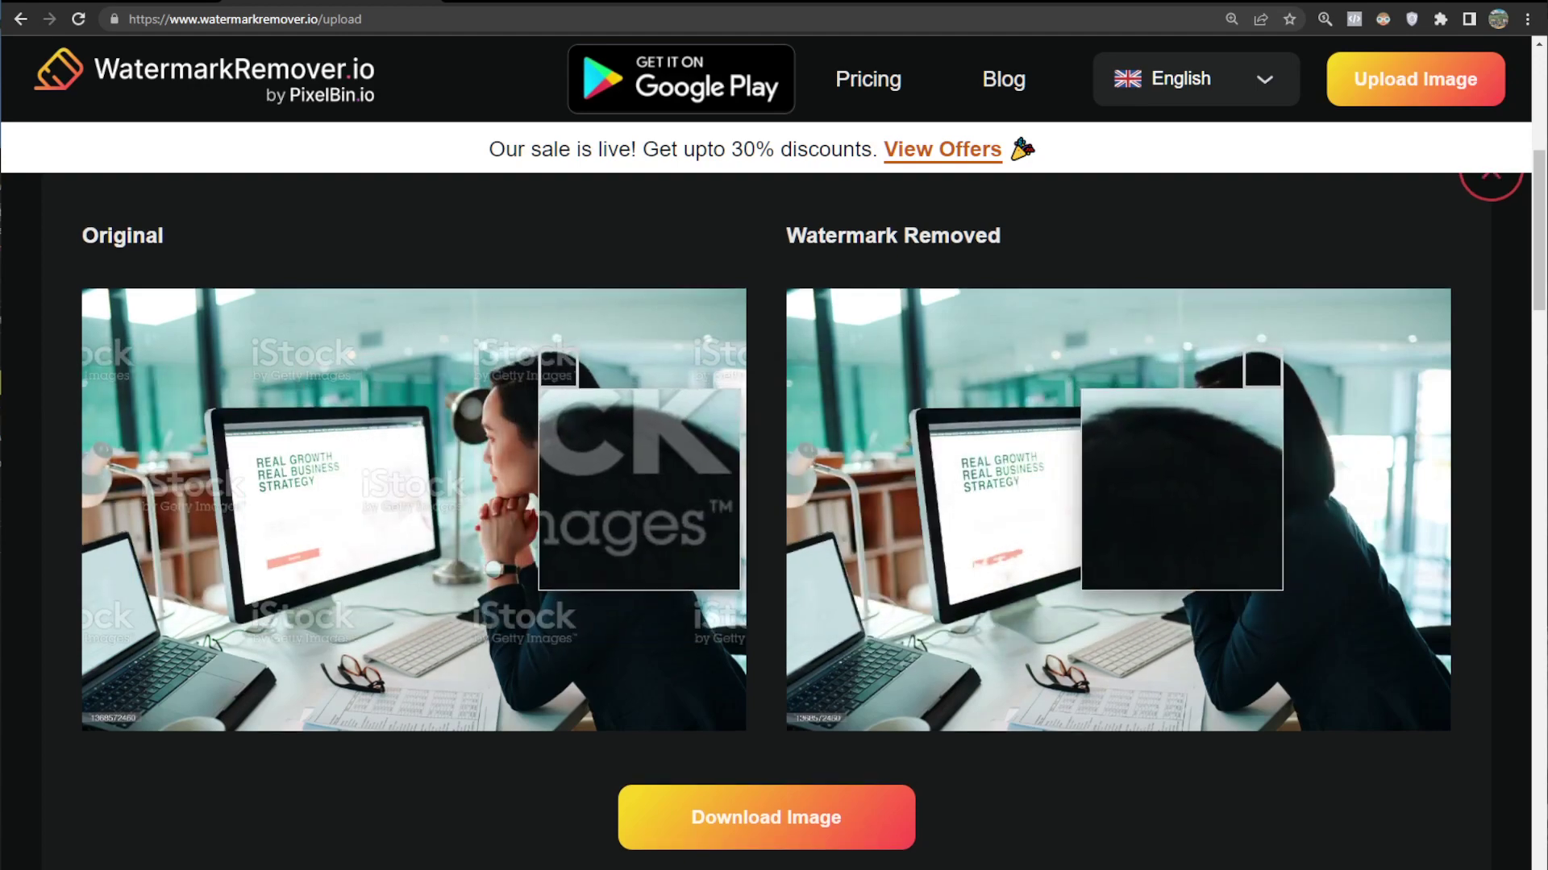
- Go to the WatermarkRemover pricing tab and scroll through the Free, Starter $29, Basic $89 and Premium $299 plans
scroll(519, 311, up, 1)
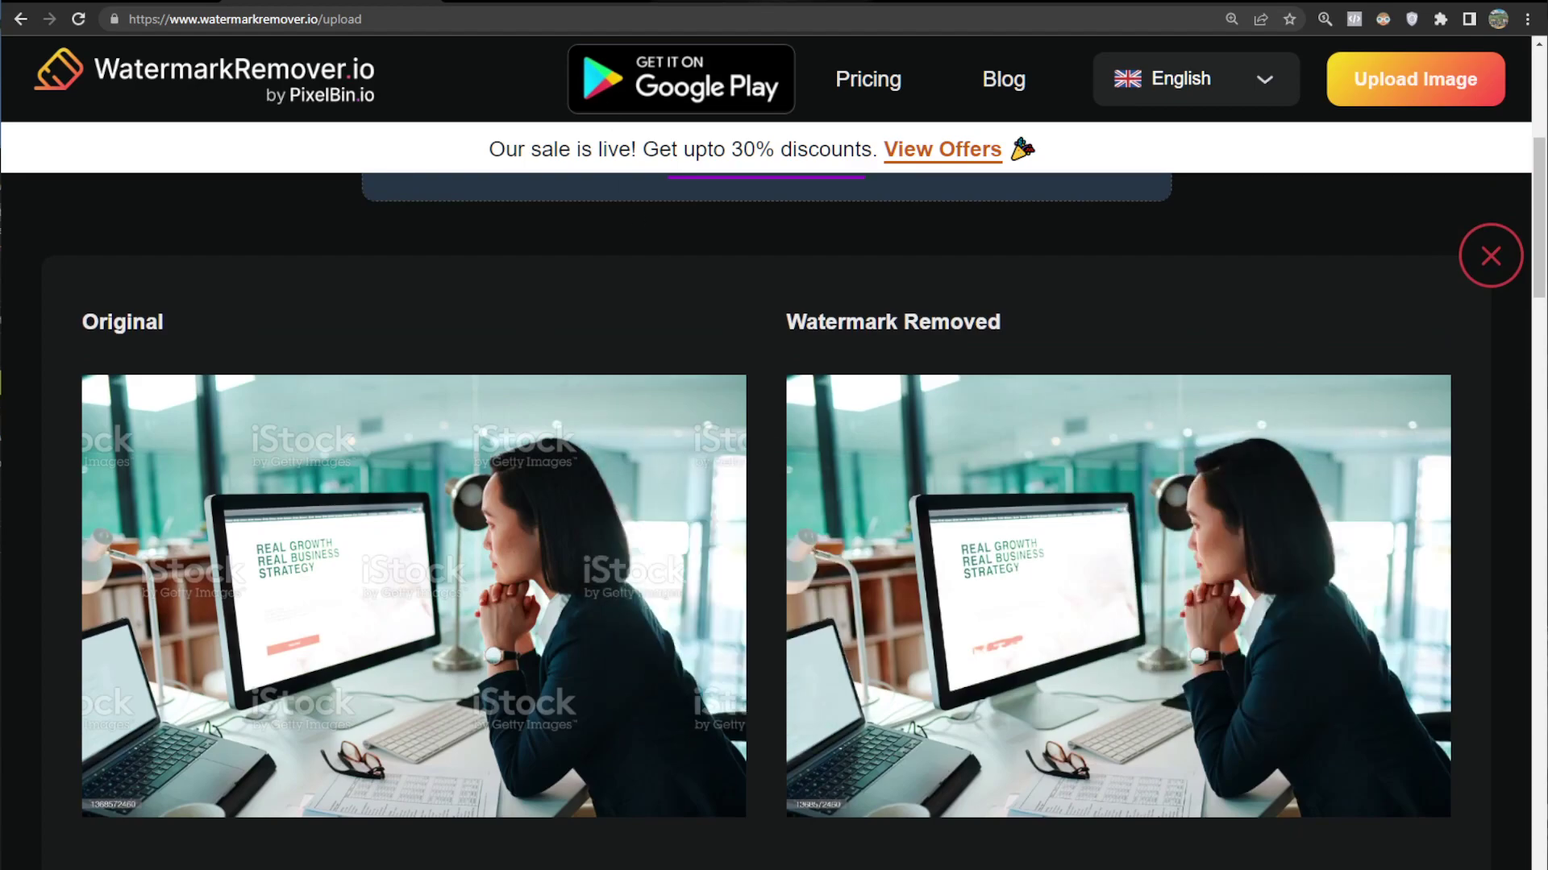
click(846, 2)
click(548, 1)
click(330, 2)
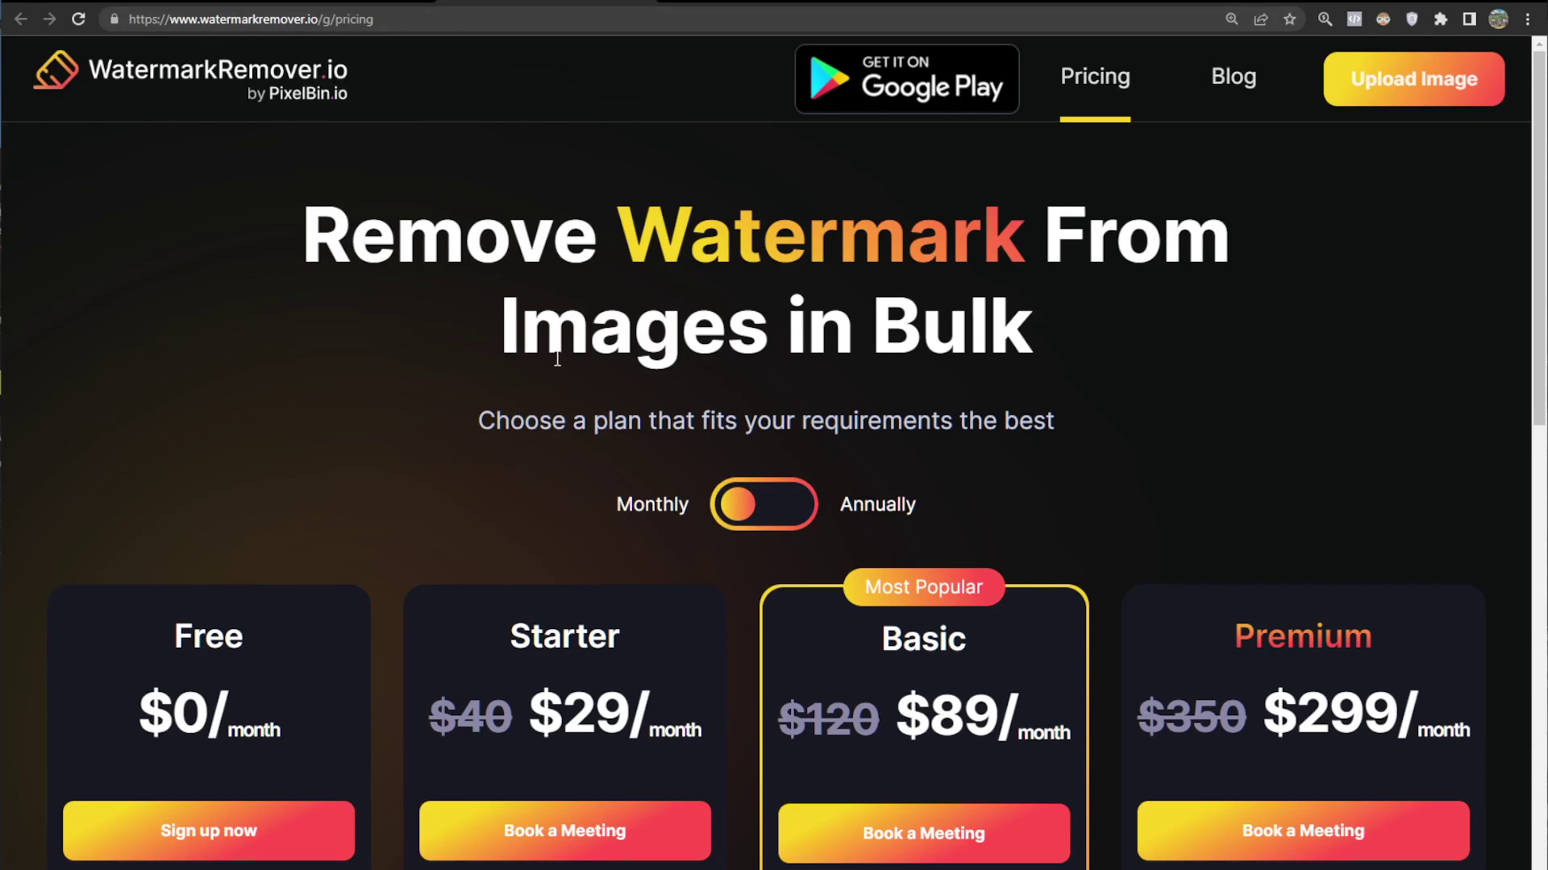
scroll(560, 371, down, 10)
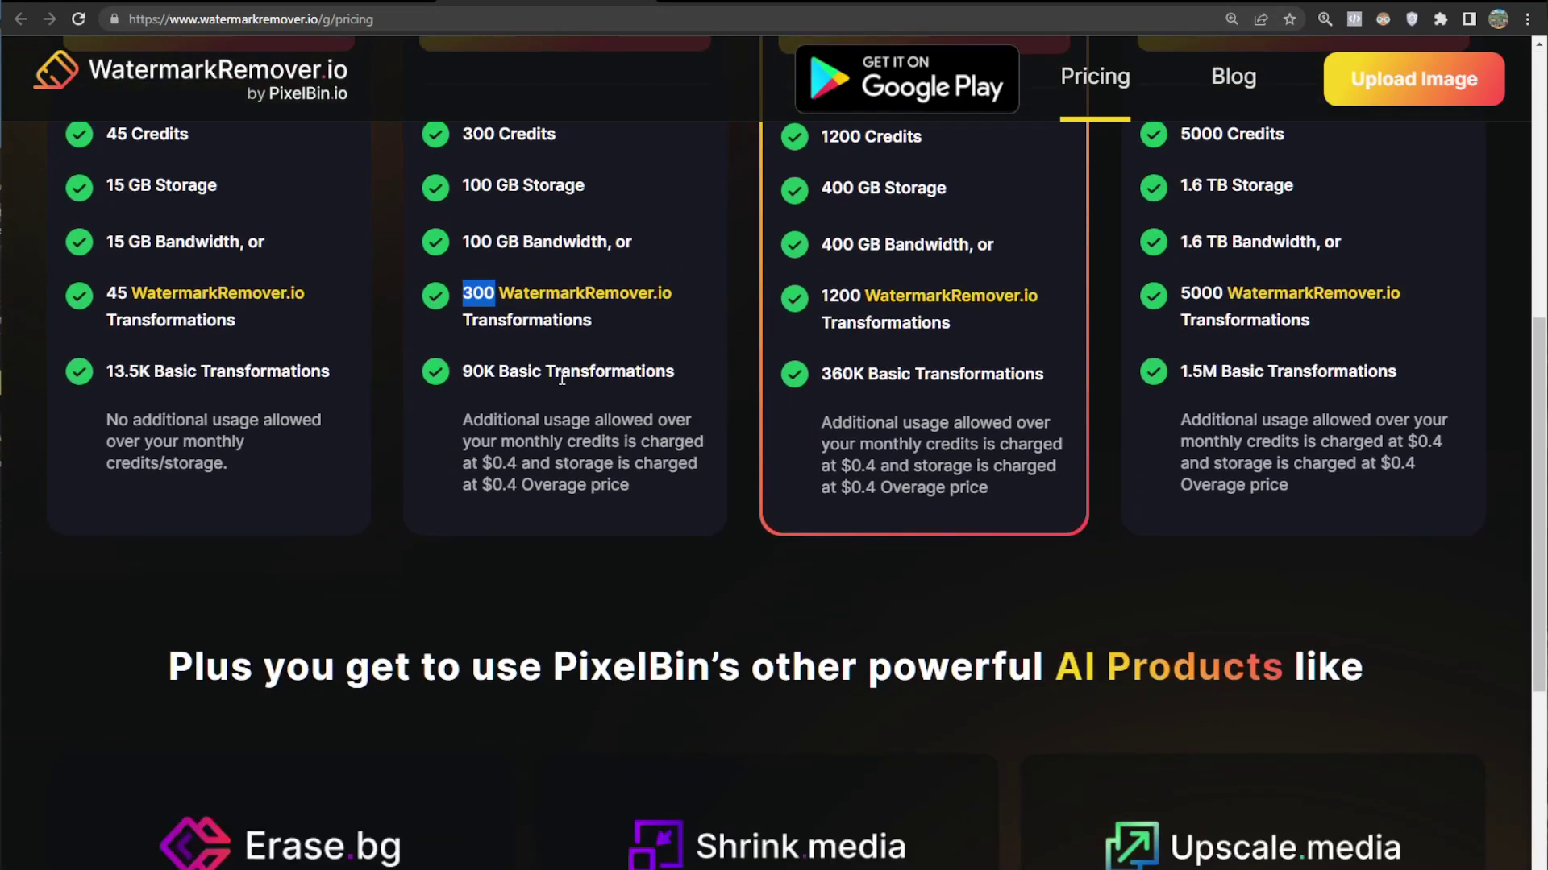
scroll(562, 378, down, 3)
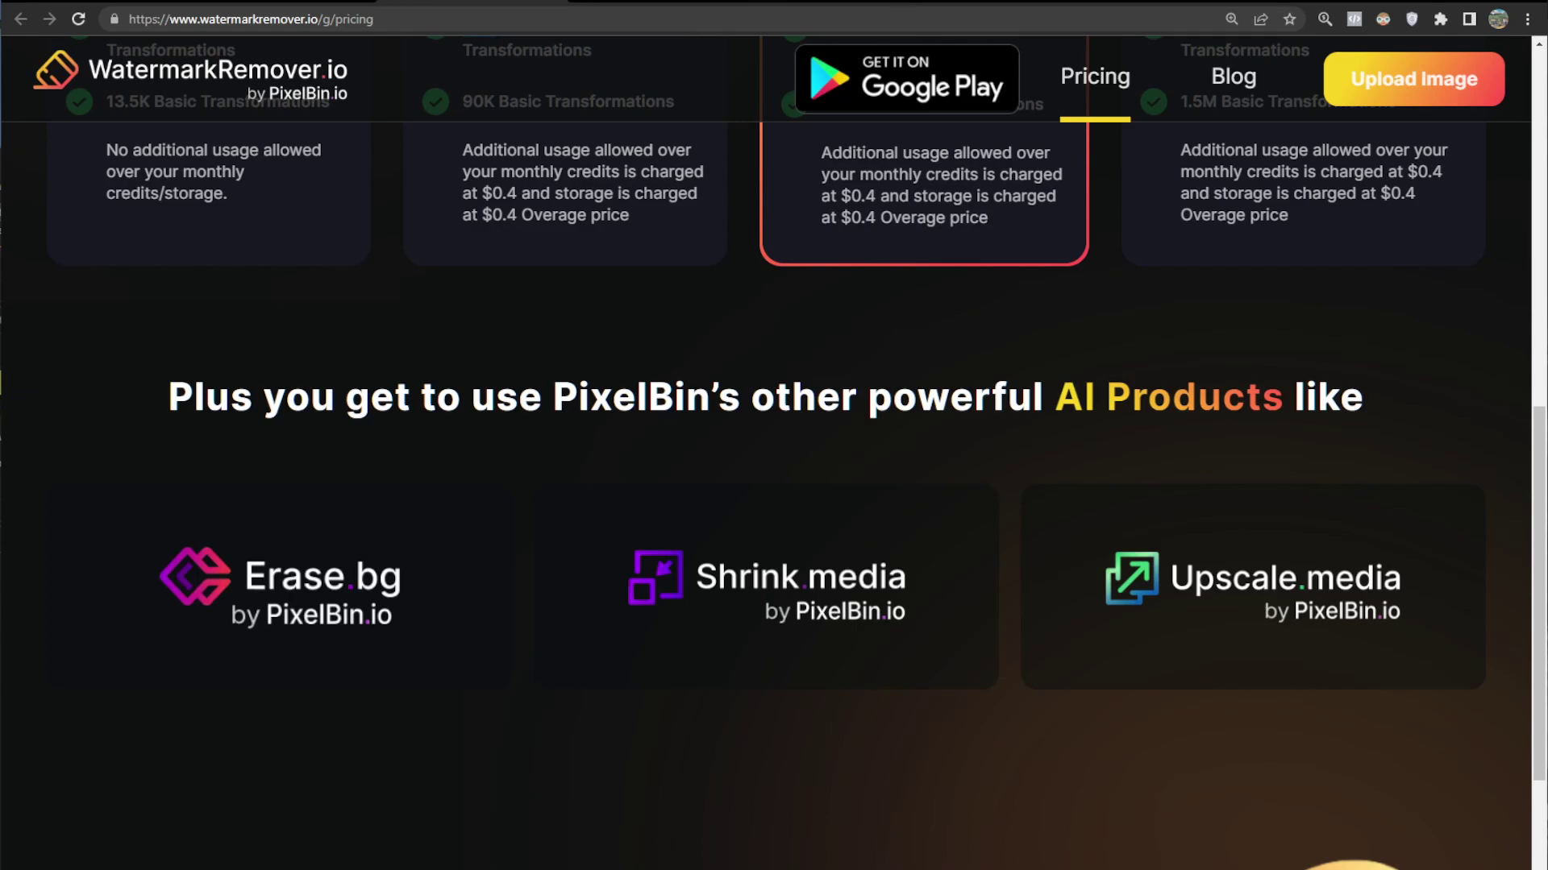
click(843, 3)
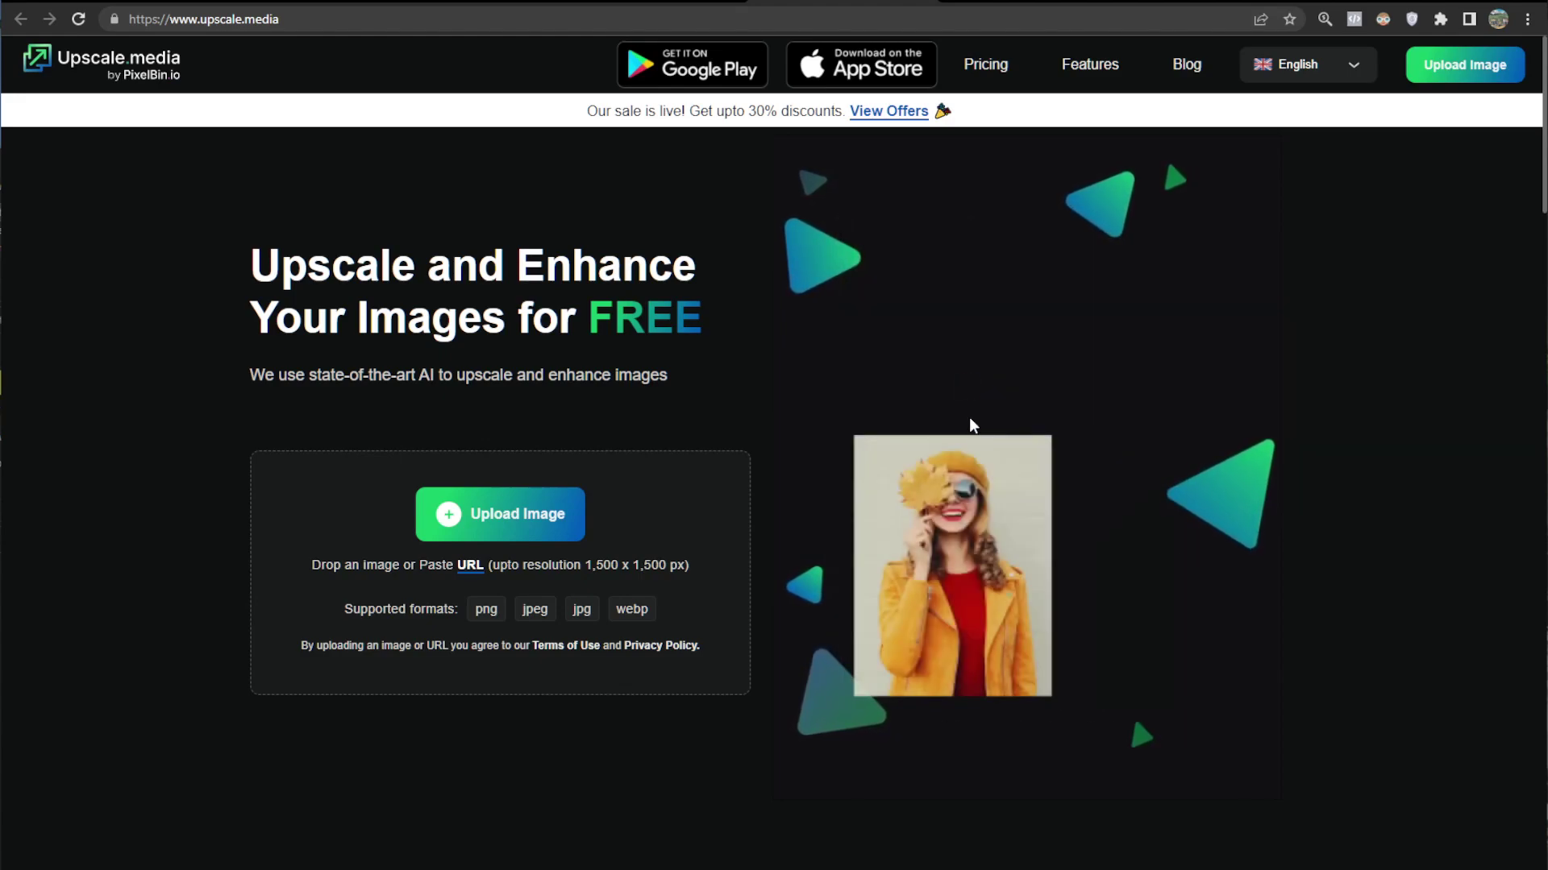
scroll(970, 428, down, 1)
scroll(973, 436, up, 1)
scroll(973, 432, down, 3)
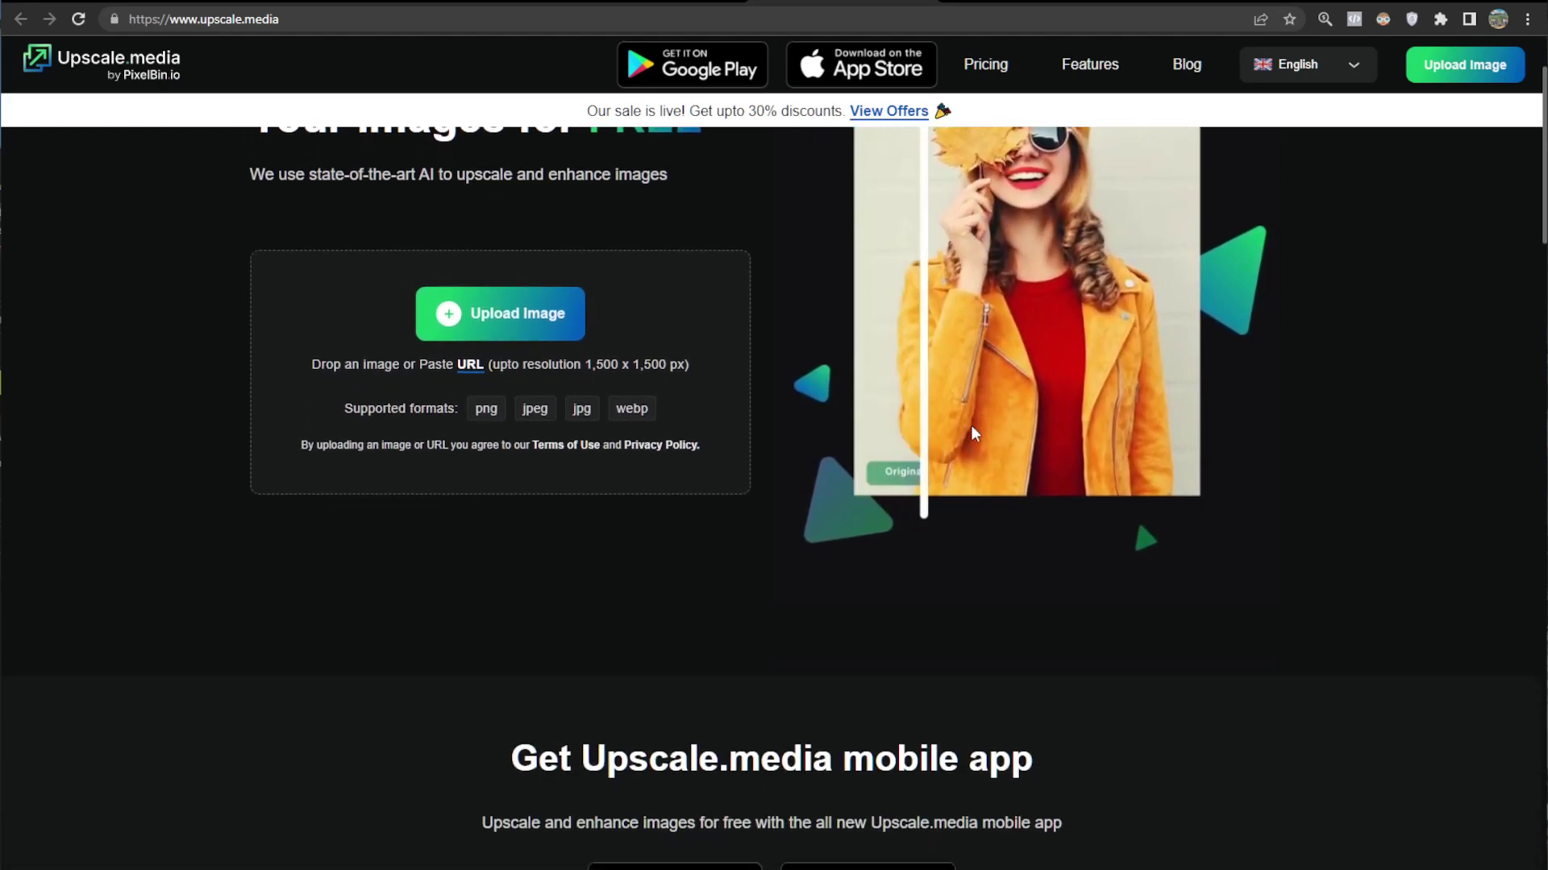
scroll(970, 425, down, 10)
drag(727, 594, 382, 584)
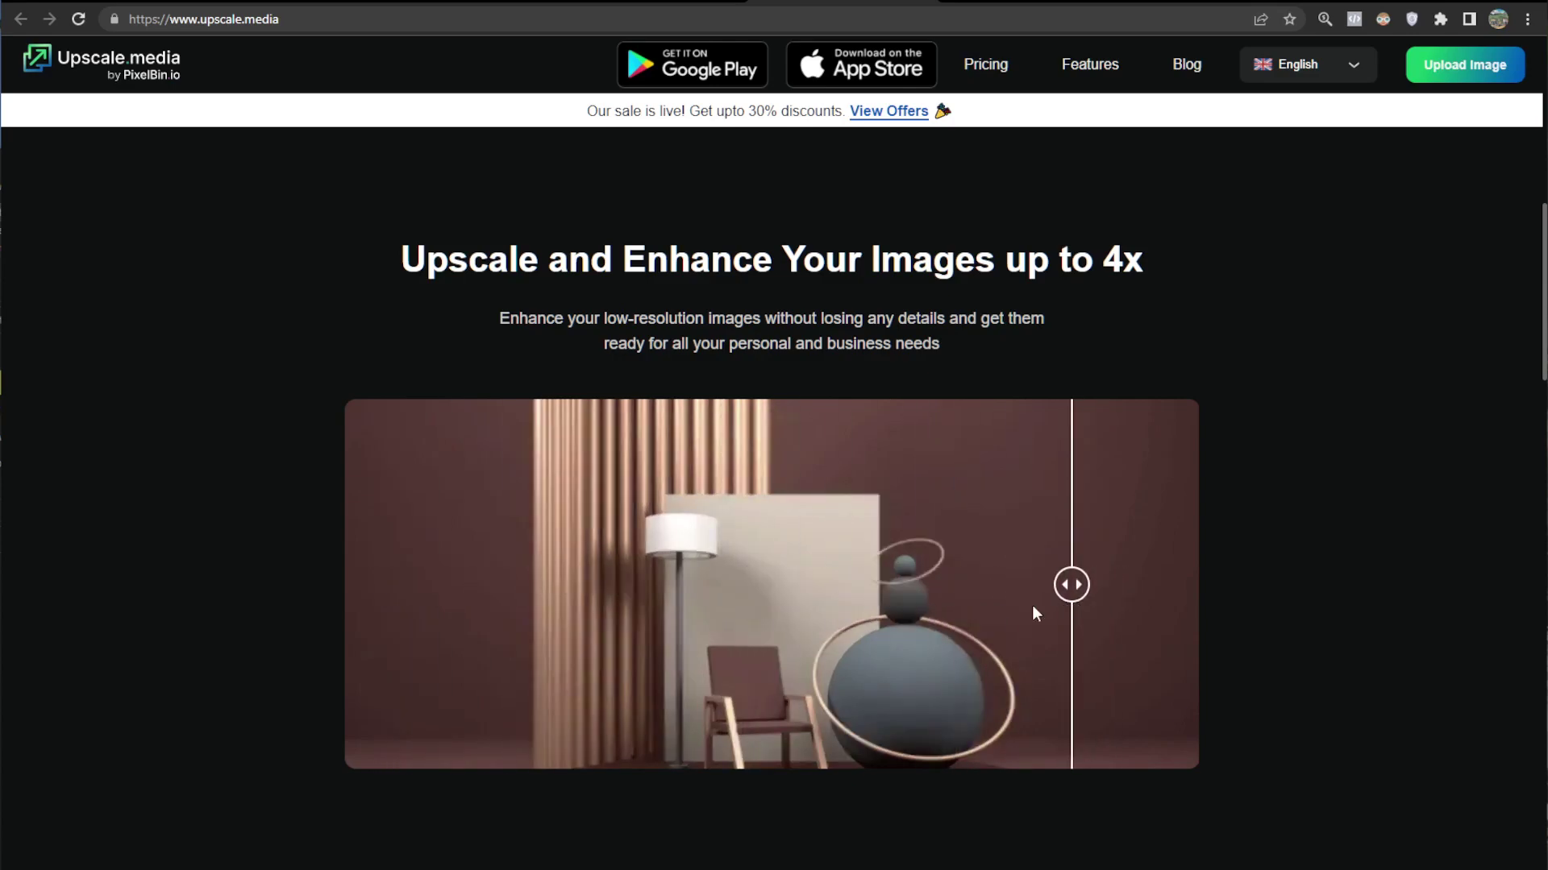
scroll(853, 621, down, 7)
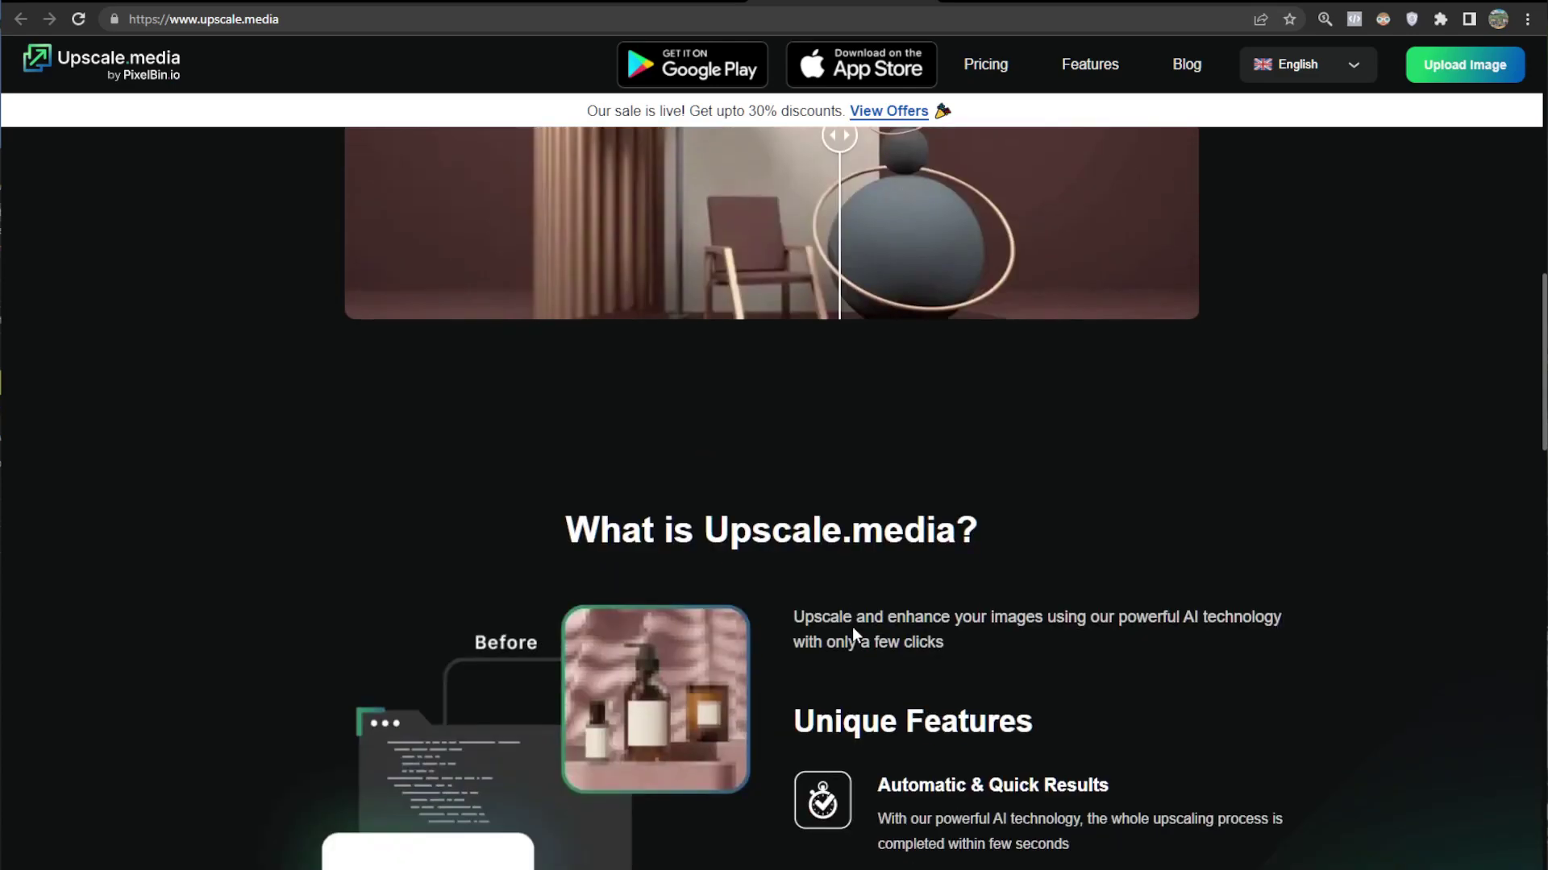
scroll(853, 626, down, 3)
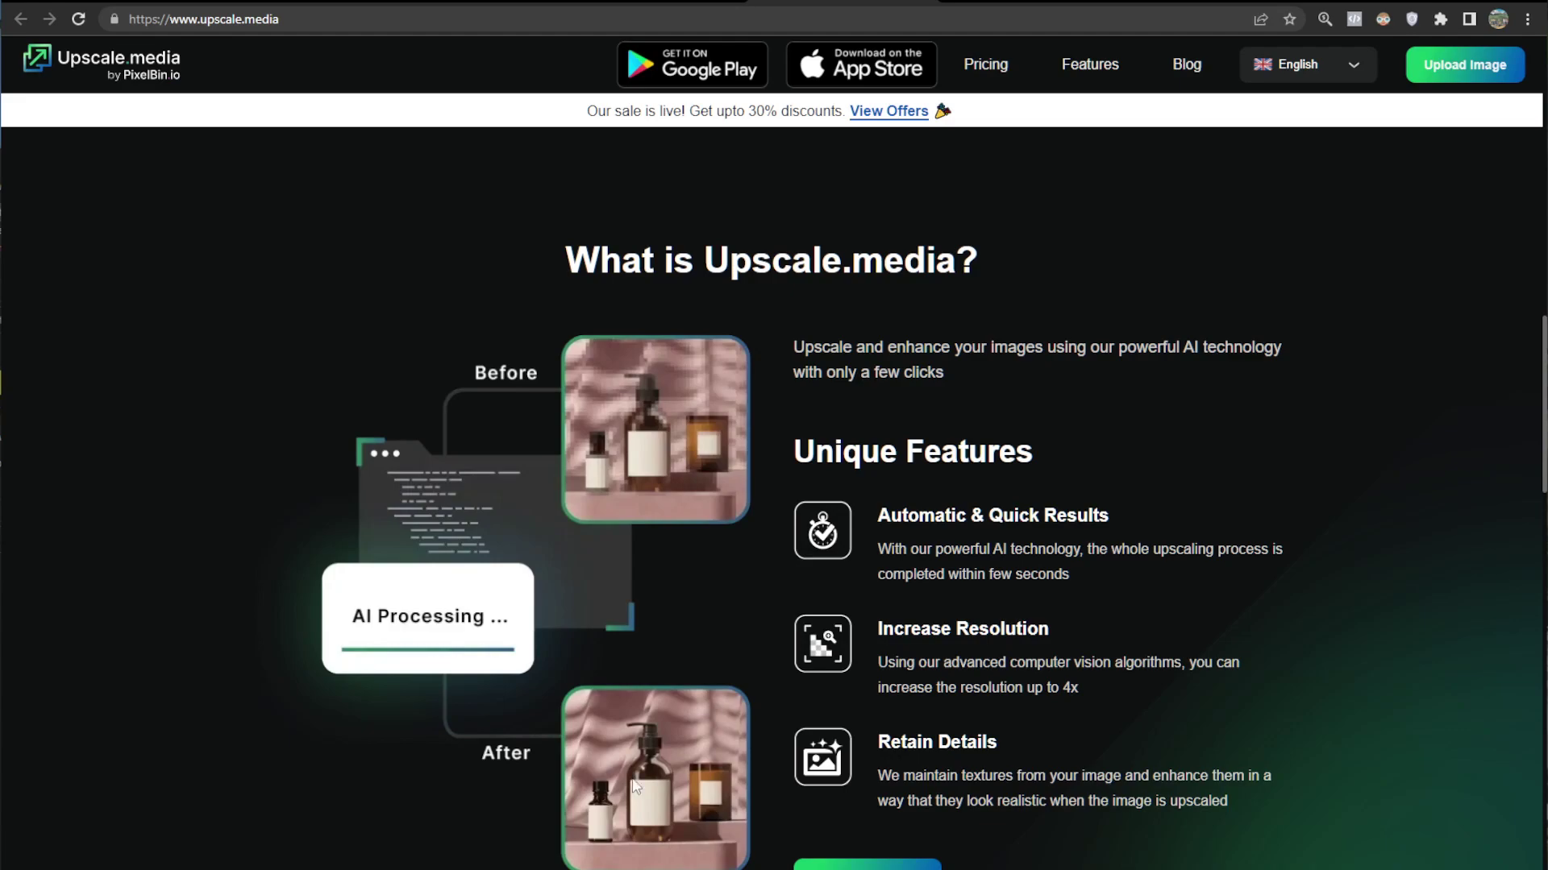
scroll(883, 734, up, 8)
scroll(828, 679, up, 10)
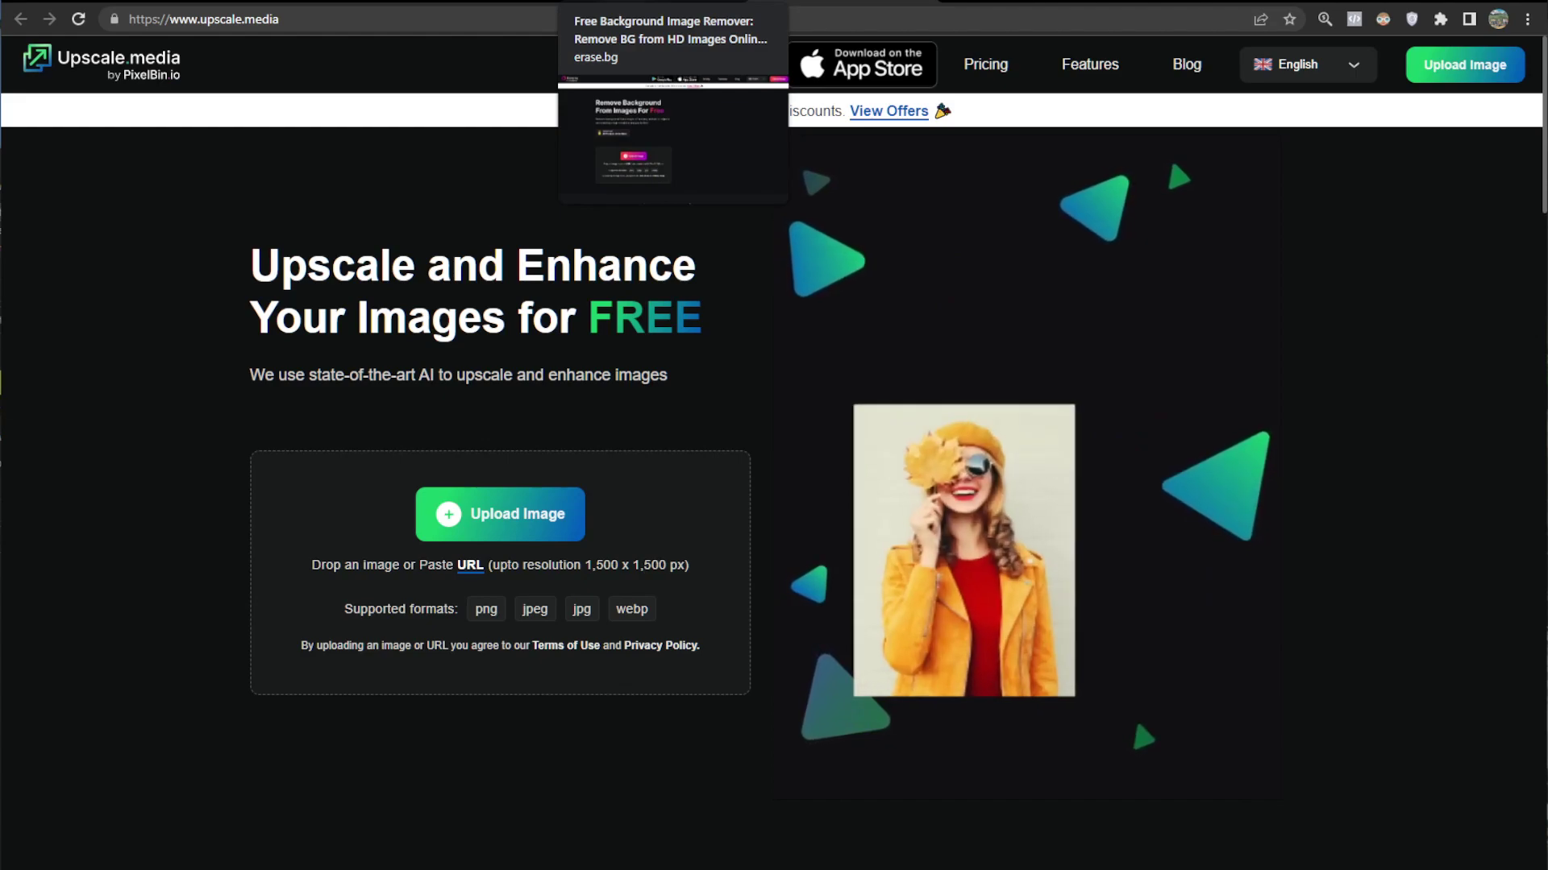
- On Erase.bg, slide the demo between the background-removed portrait and its purple-background original
click(660, 3)
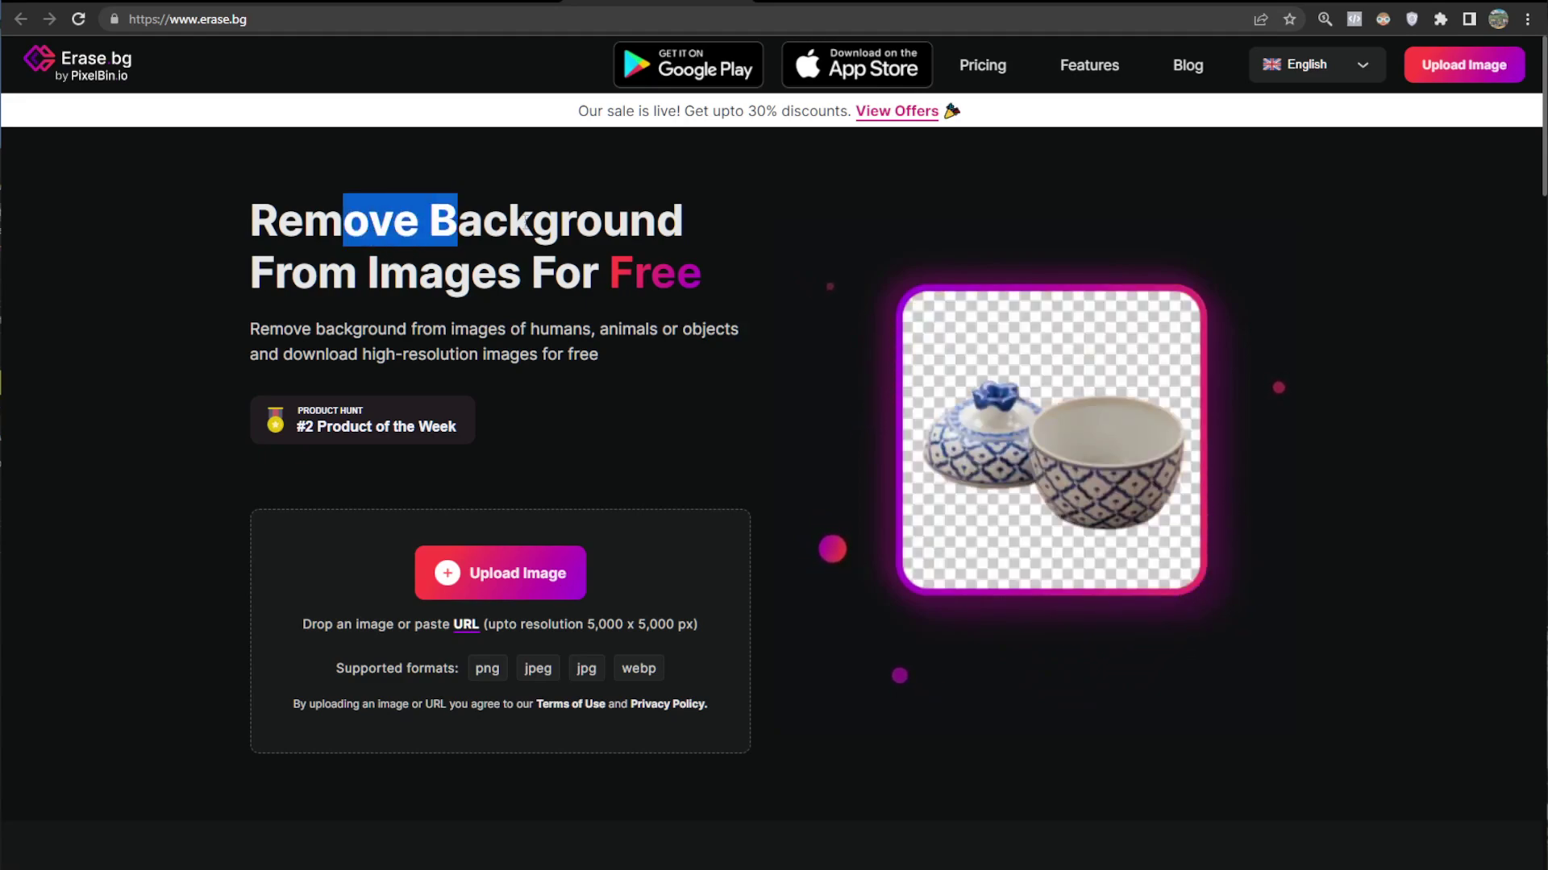
drag(582, 224, 683, 225)
scroll(655, 718, down, 4)
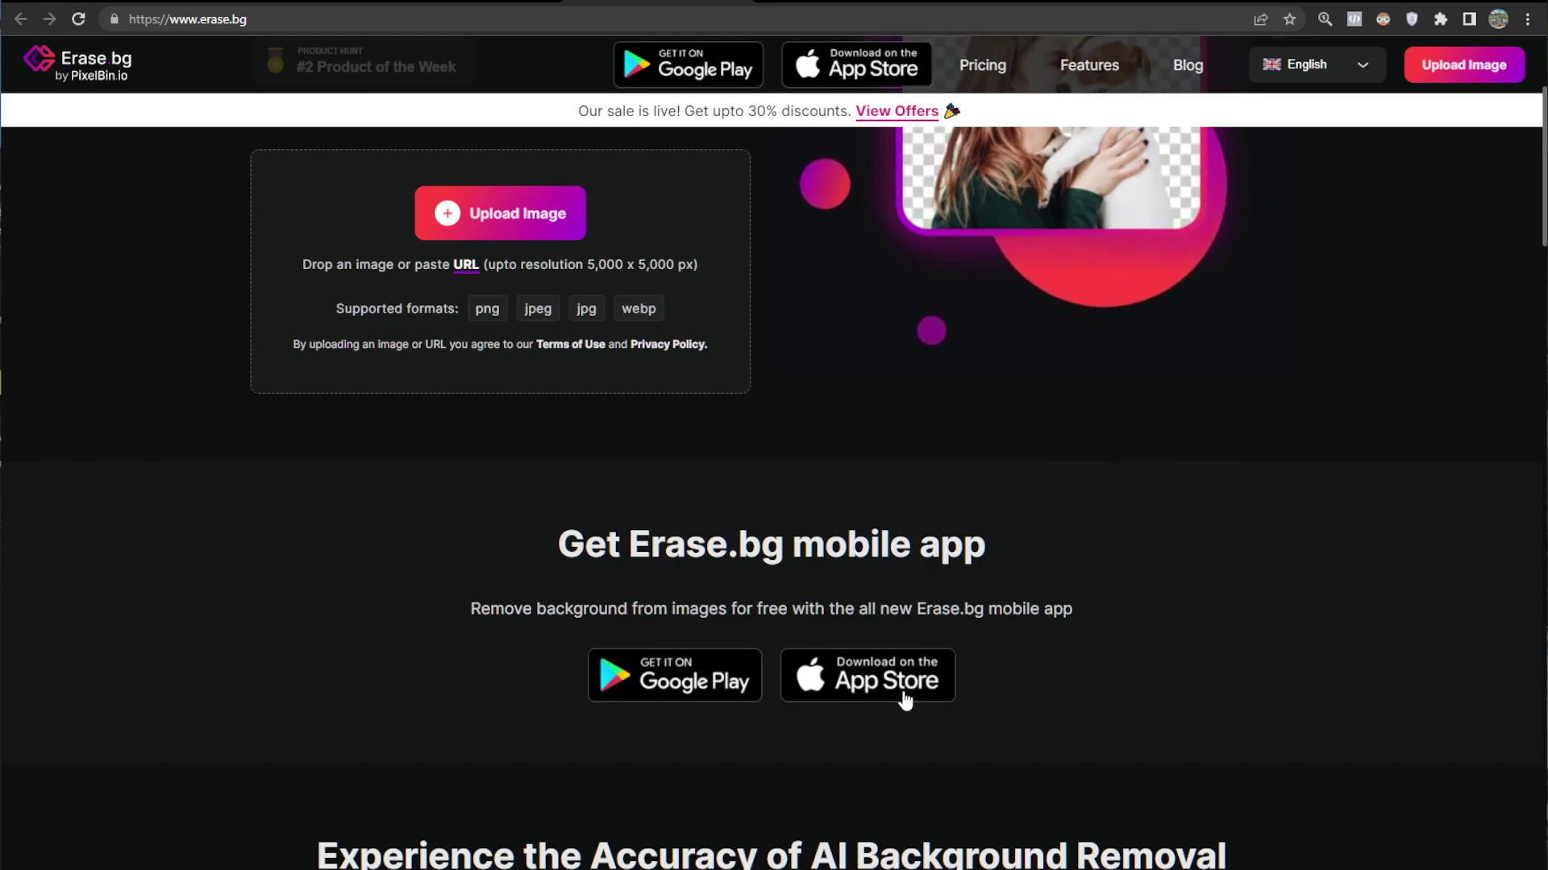
scroll(905, 699, down, 5)
drag(689, 699, 349, 683)
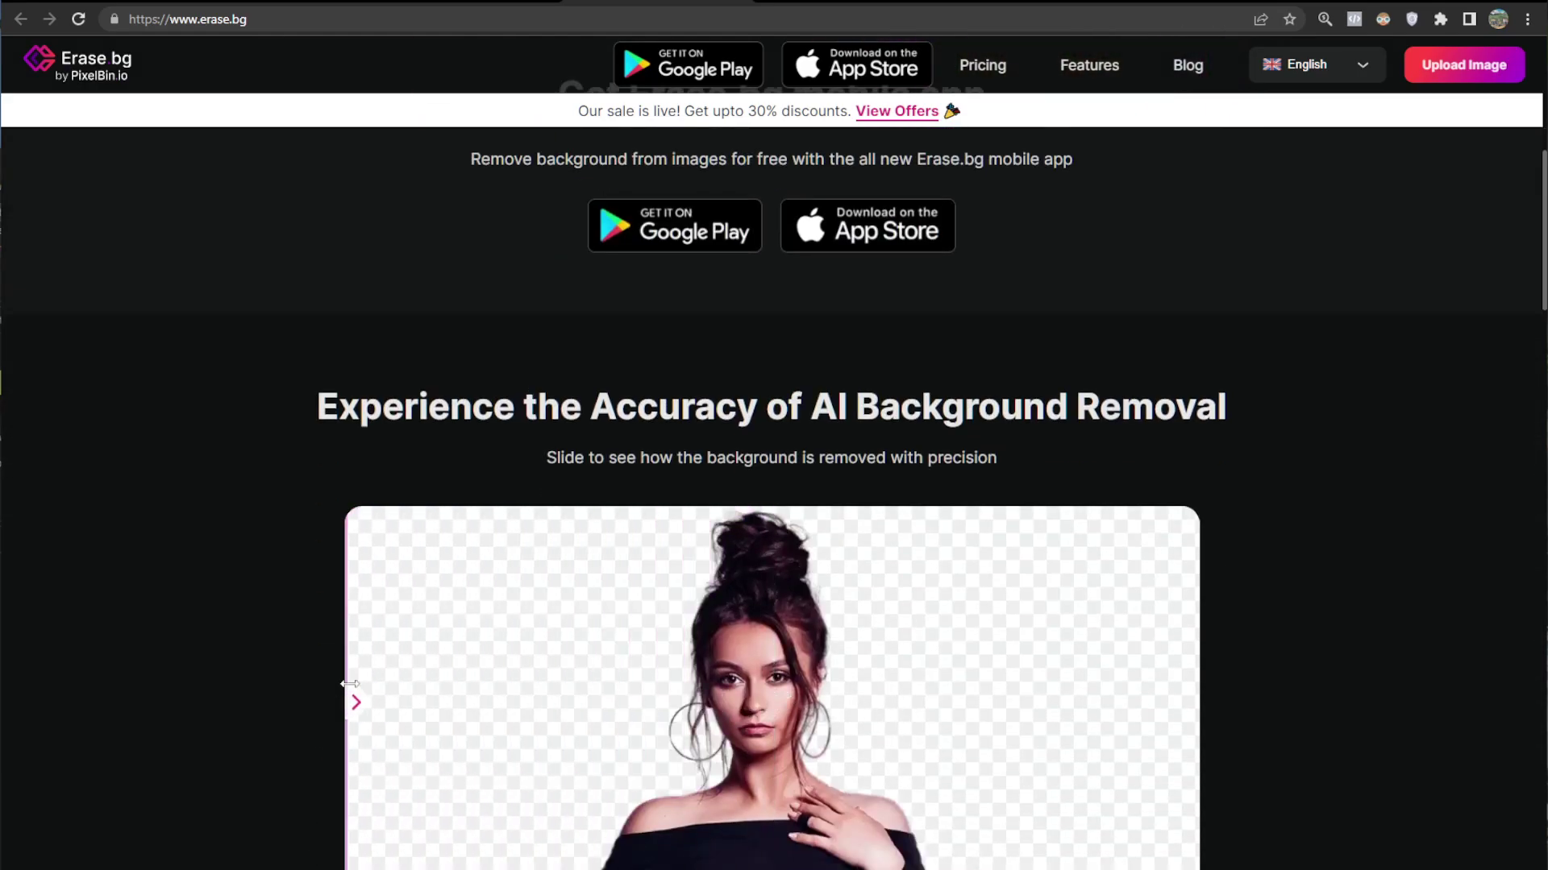
click(982, 758)
drag(977, 702, 815, 705)
- Scroll through Erase.bg's feature sections and back up
scroll(805, 713, down, 8)
scroll(805, 712, down, 7)
scroll(801, 712, up, 4)
scroll(732, 656, down, 8)
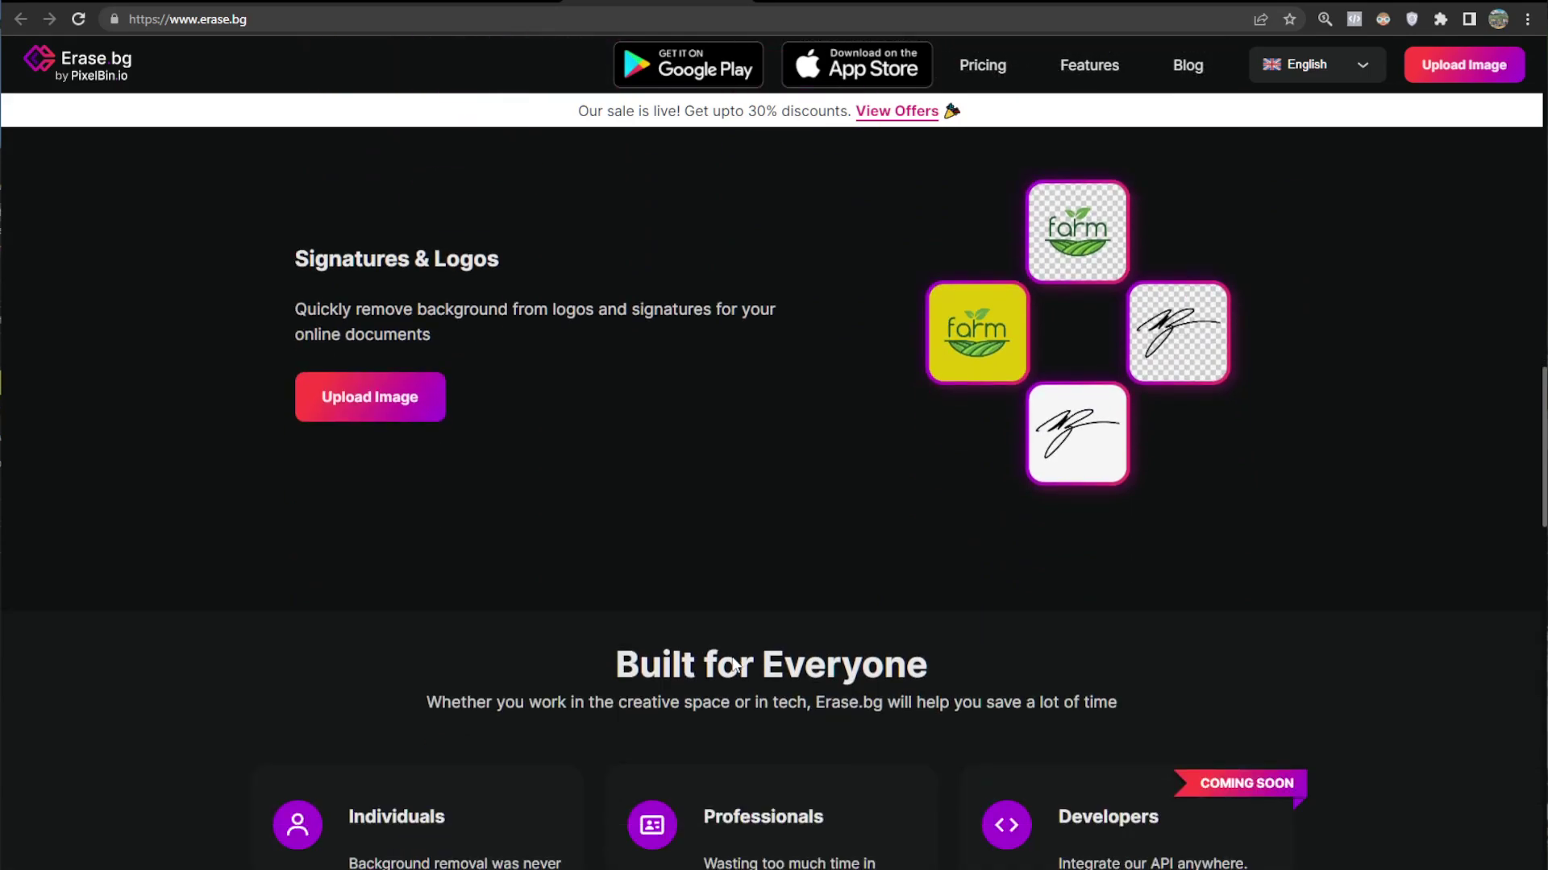
scroll(710, 624, up, 6)
scroll(709, 625, down, 8)
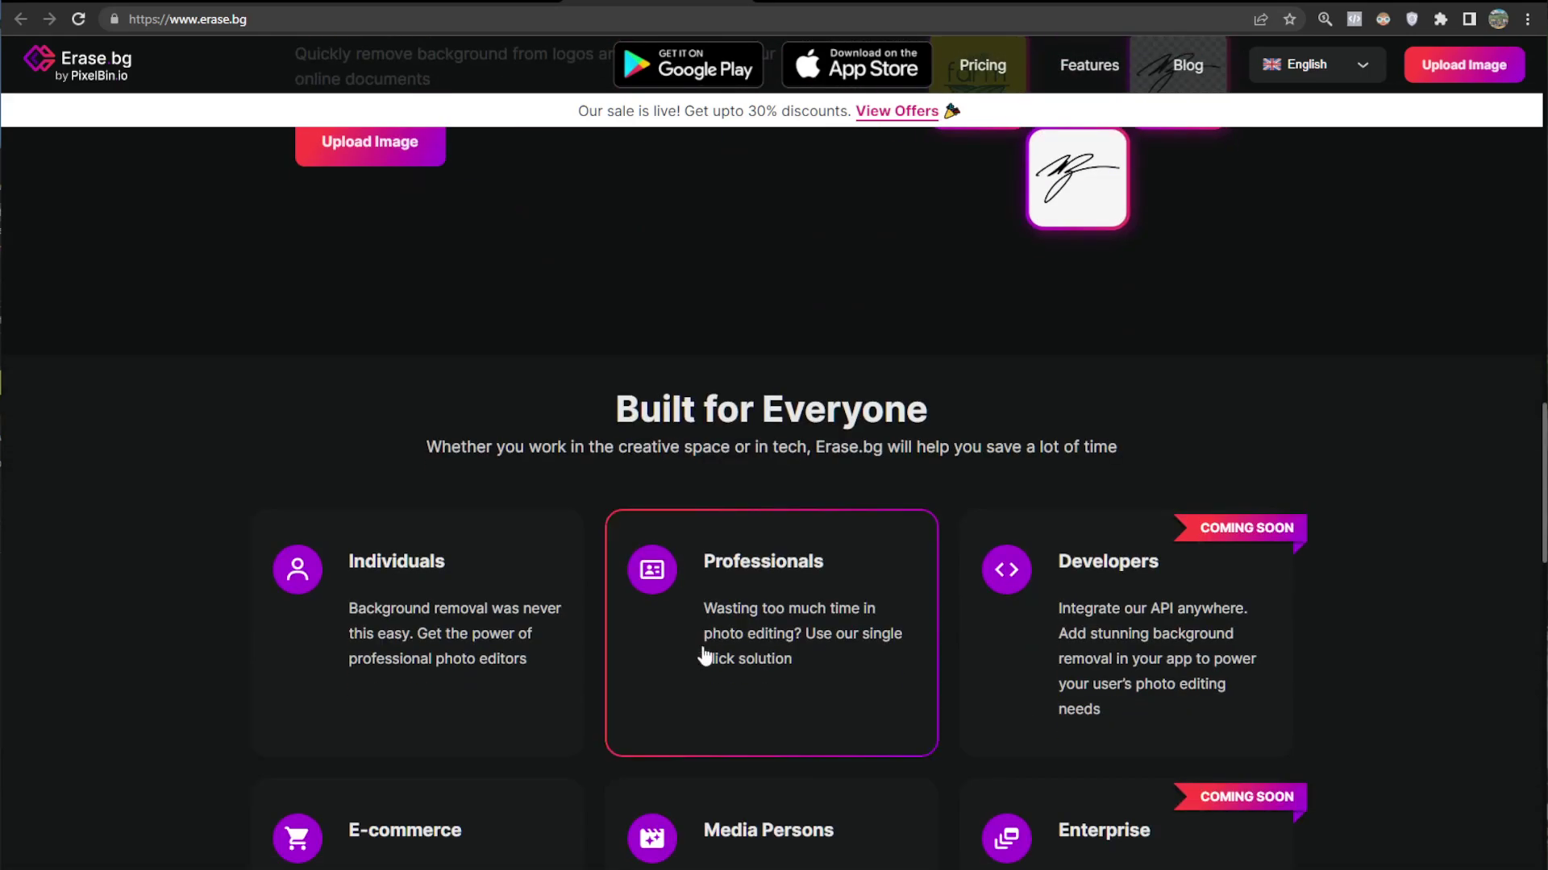
scroll(708, 653, down, 9)
scroll(704, 654, up, 8)
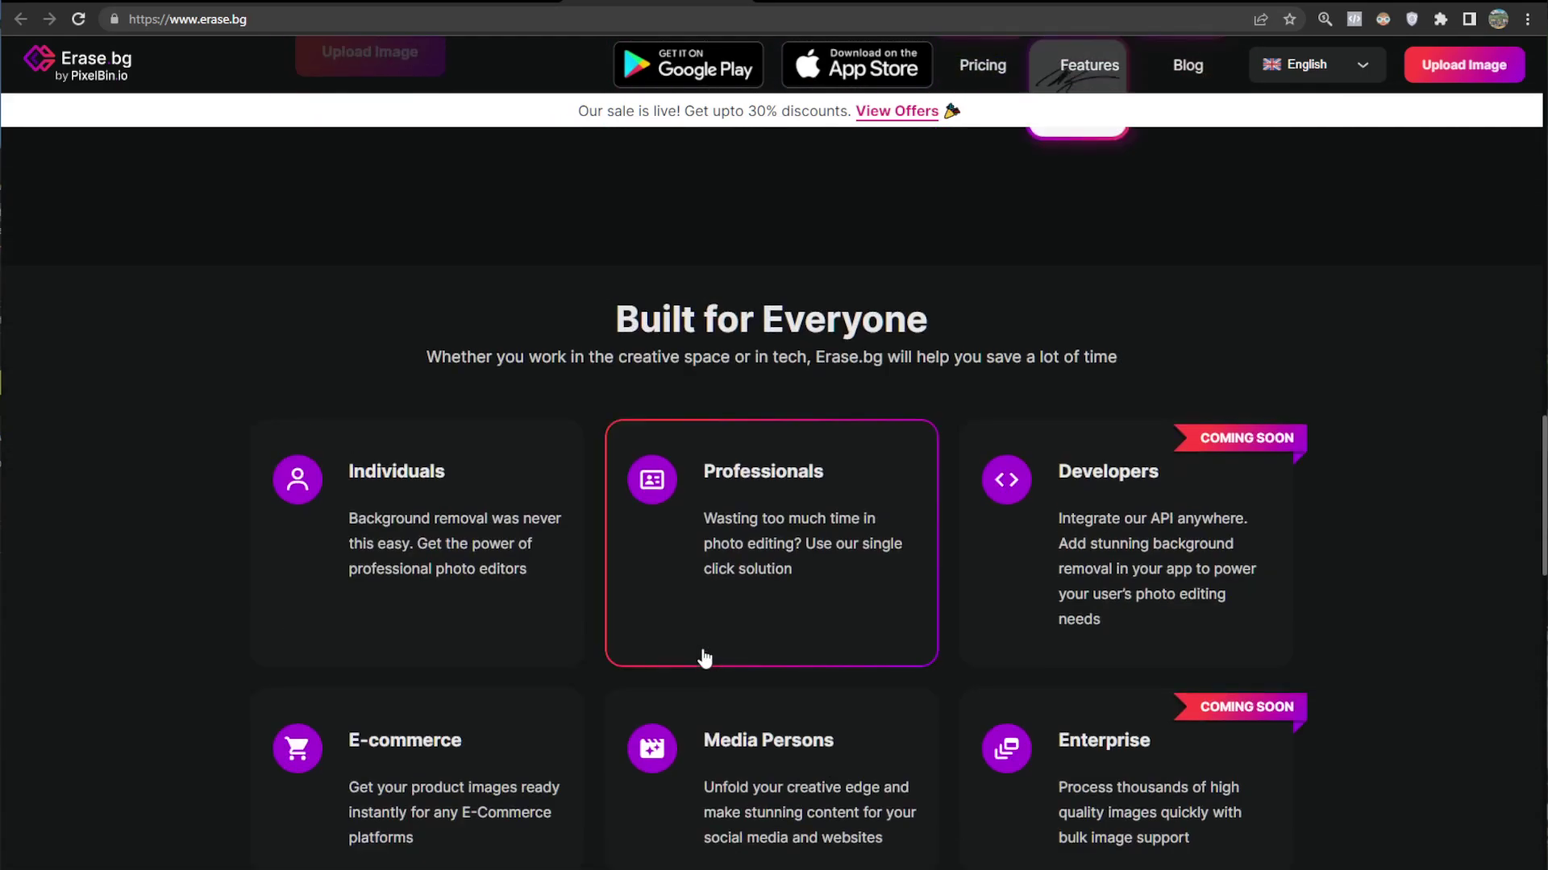